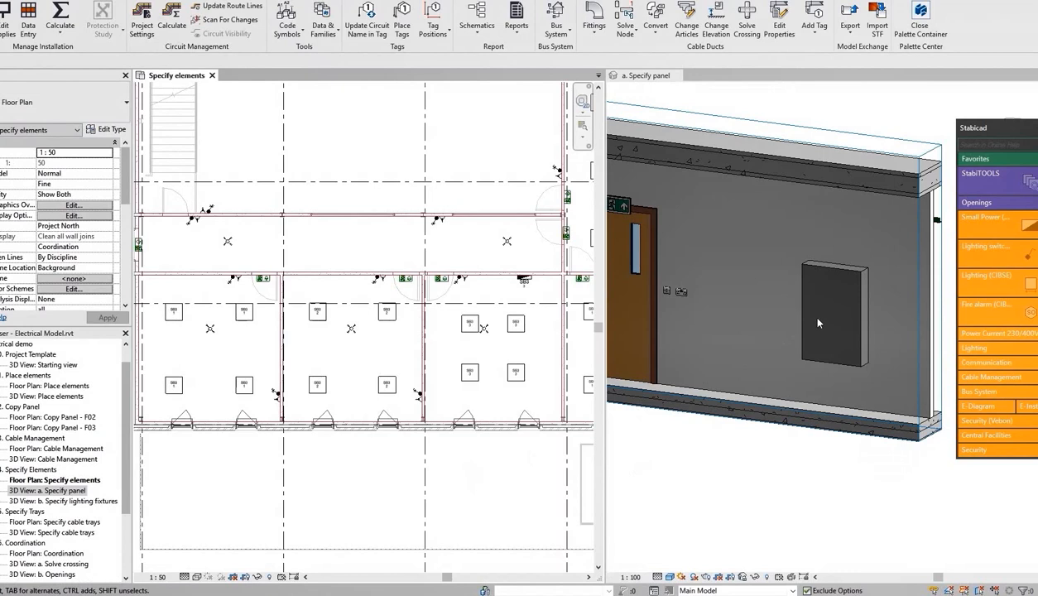
Step: Open the MEPcontent Browser and search the library for "Distribution board"
left_click(496, 1)
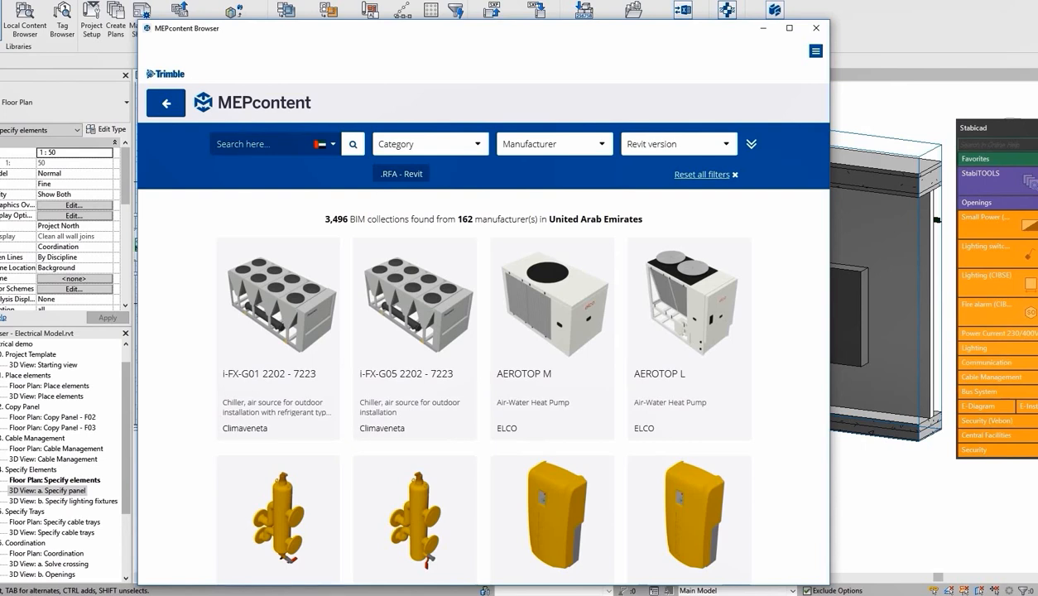
left_click(261, 144)
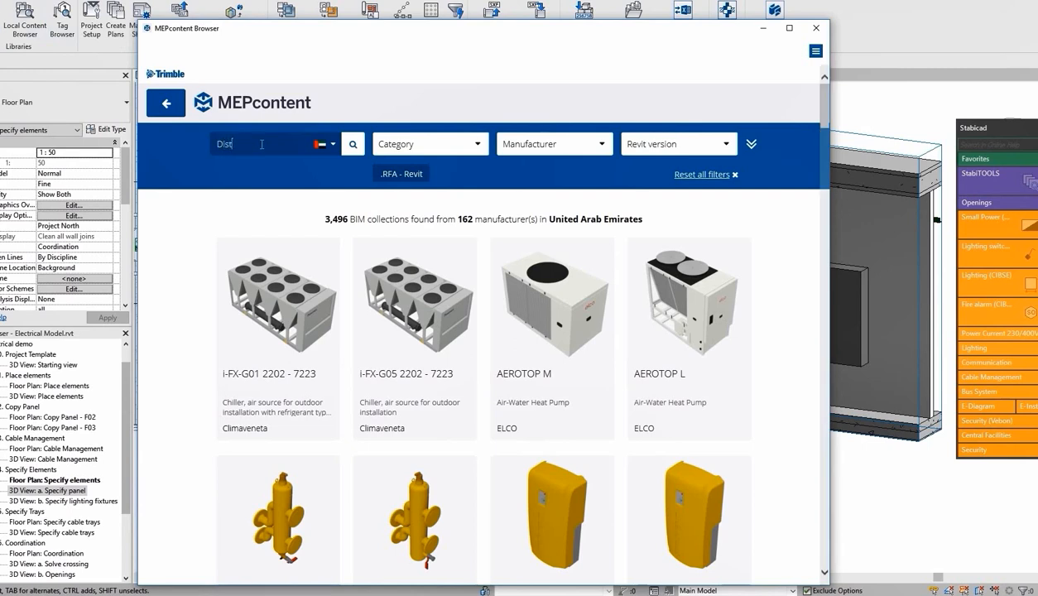
type("Distribution boar")
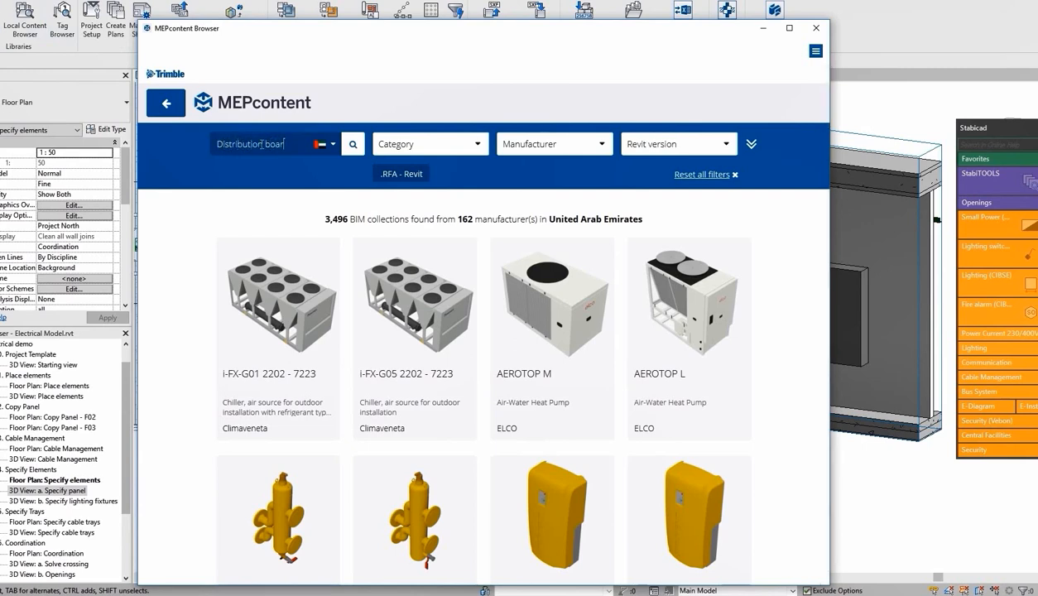
type("d")
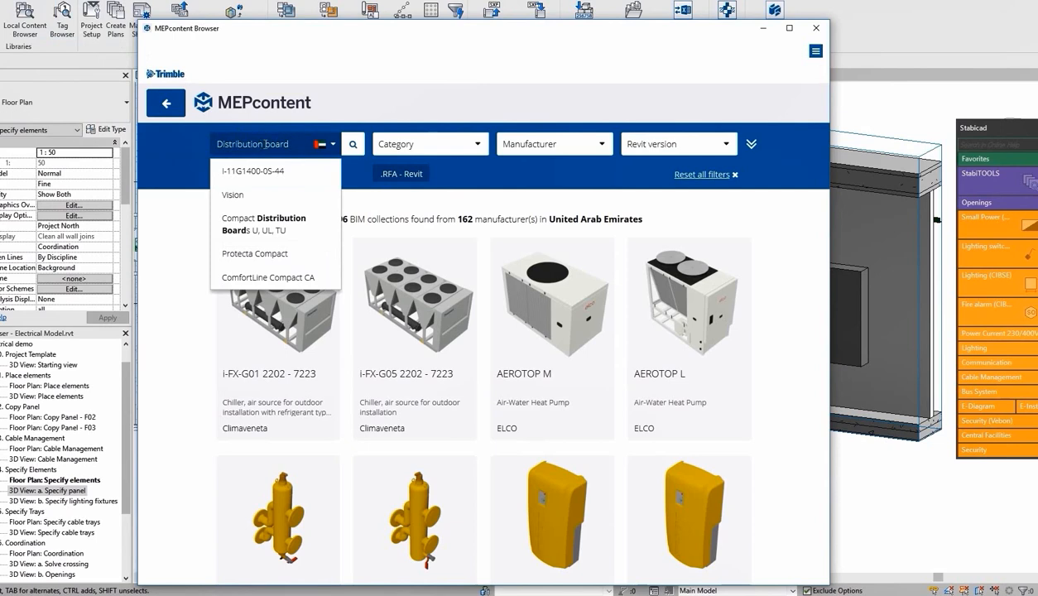
left_click(351, 144)
left_click(354, 145)
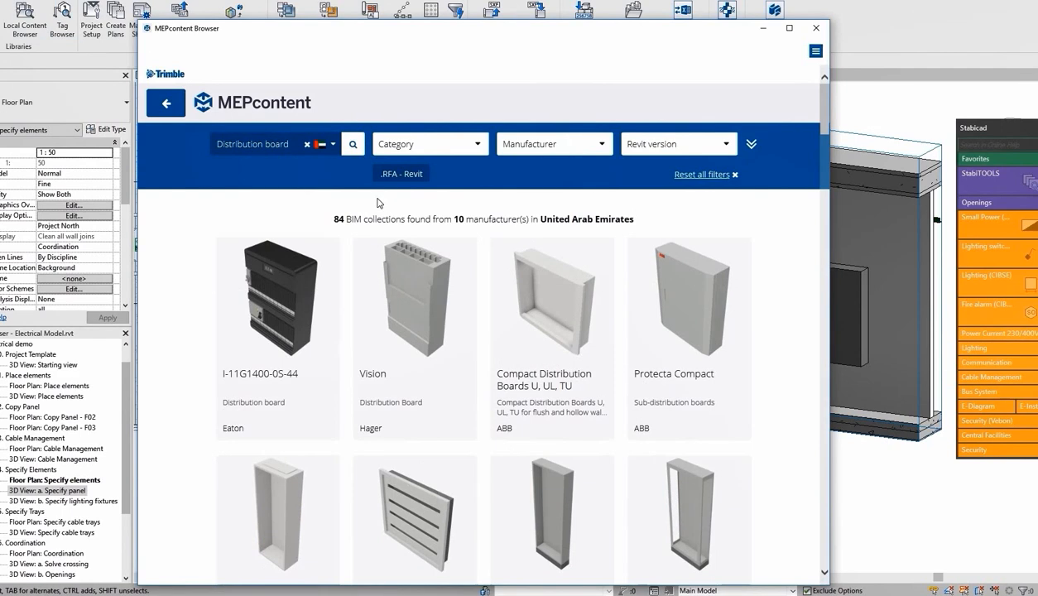
Step: Filter the distribution board results by the manufacturer ABB
left_click(604, 145)
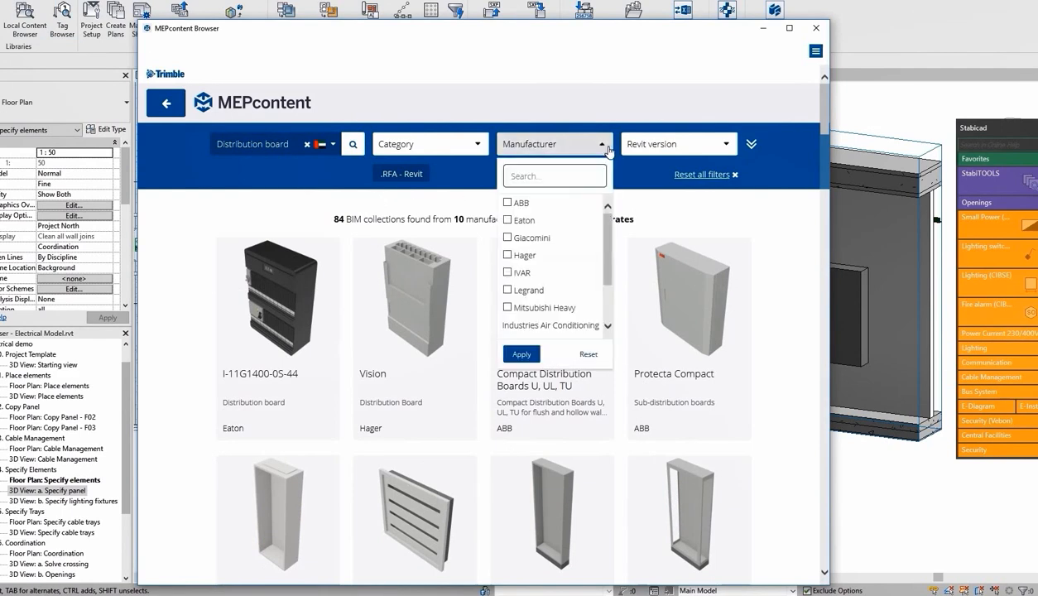
left_click(507, 202)
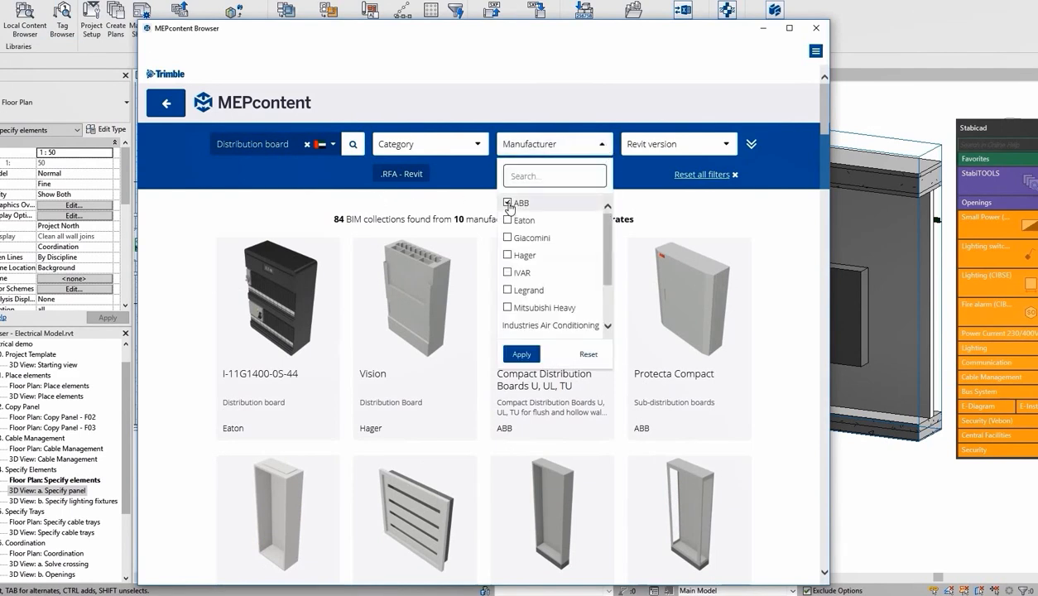
left_click(520, 353)
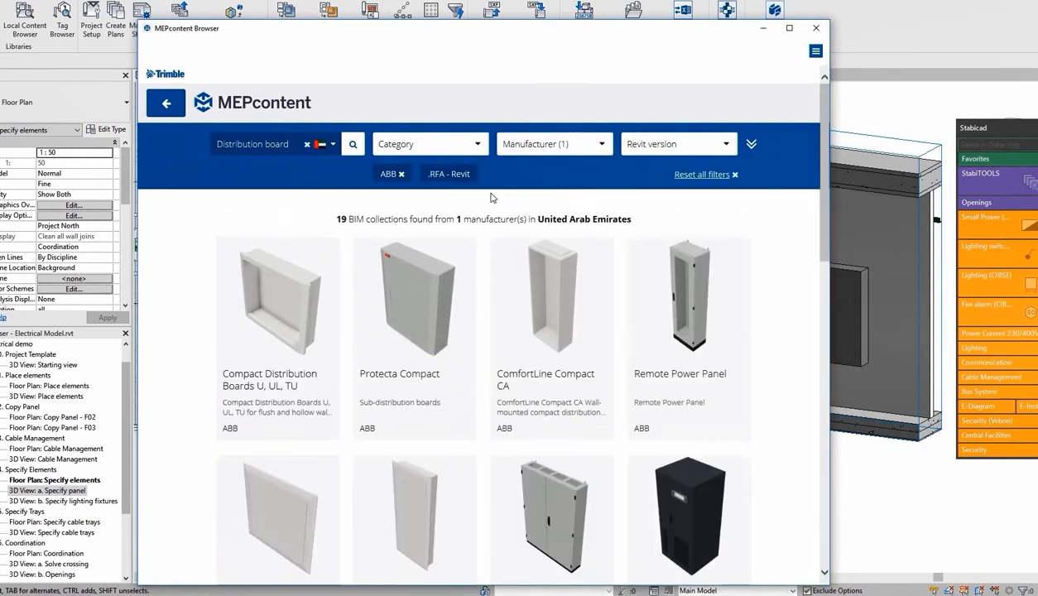
Step: Examine the article types and family files offered for ABB's Protecta Compact, closing the content browser when done
mouse_move(414, 296)
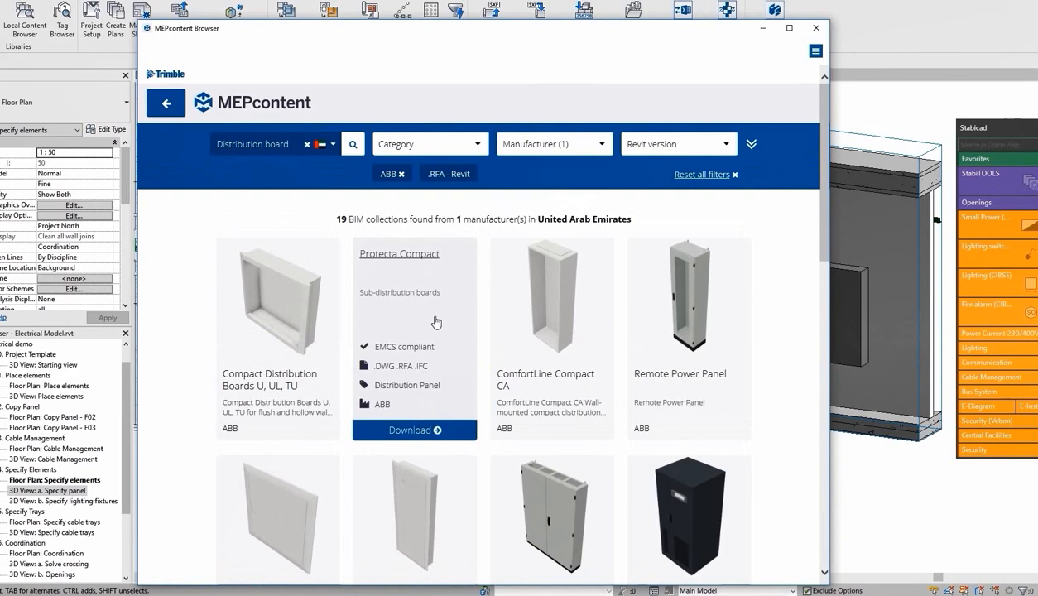
left_click(426, 255)
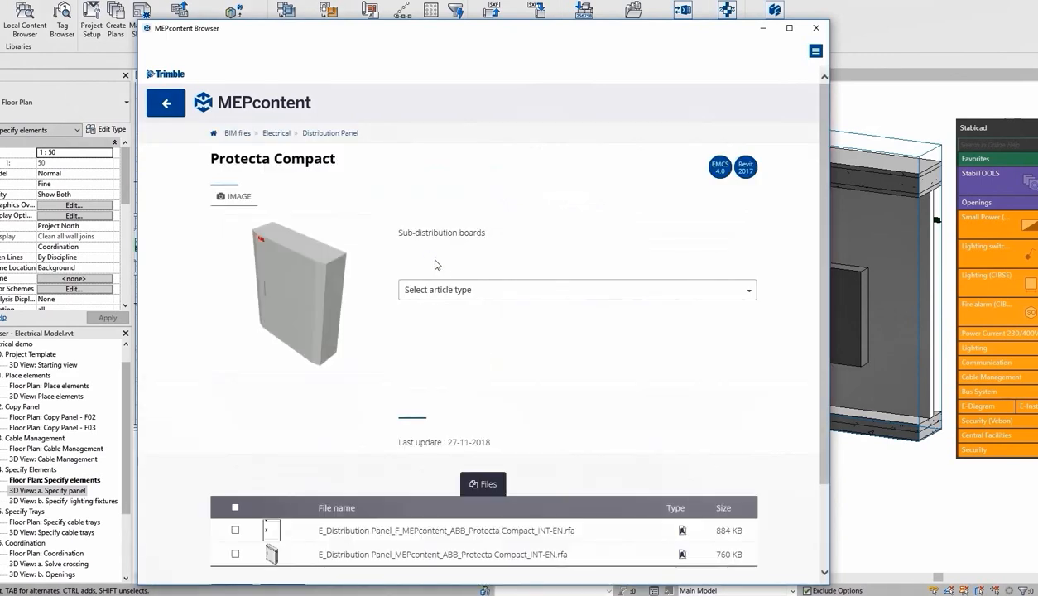
left_click(490, 289)
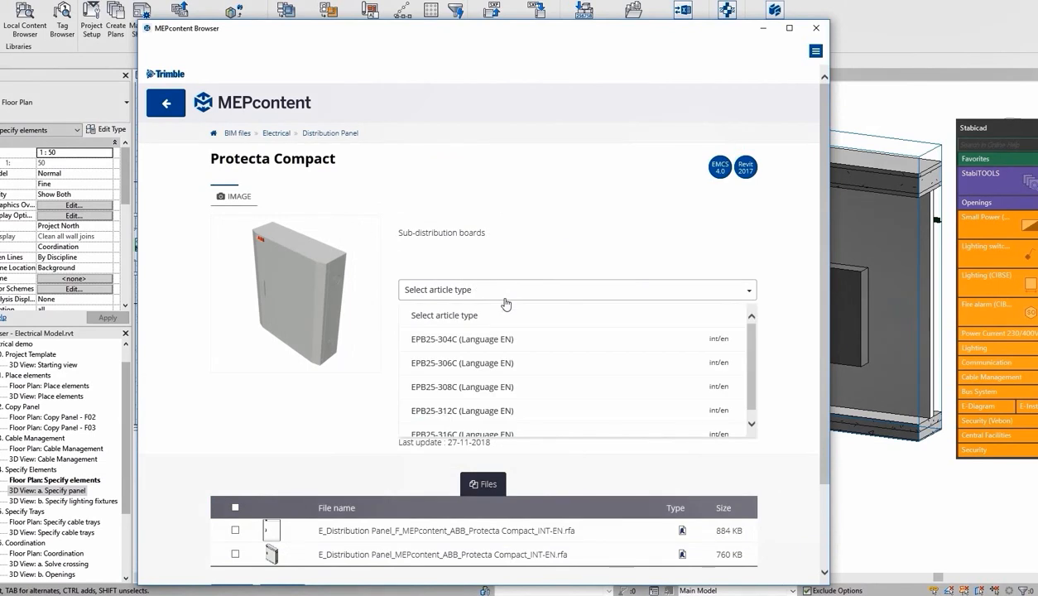
scroll(526, 337, "down", 2)
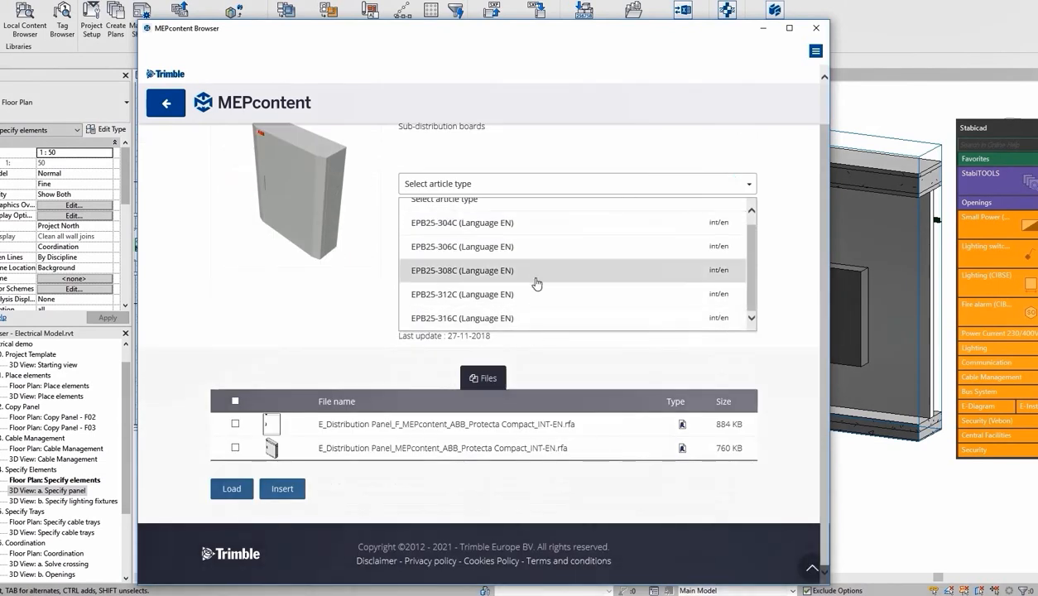
left_click(538, 158)
scroll(538, 164, "up", 2)
scroll(537, 166, "down", 2)
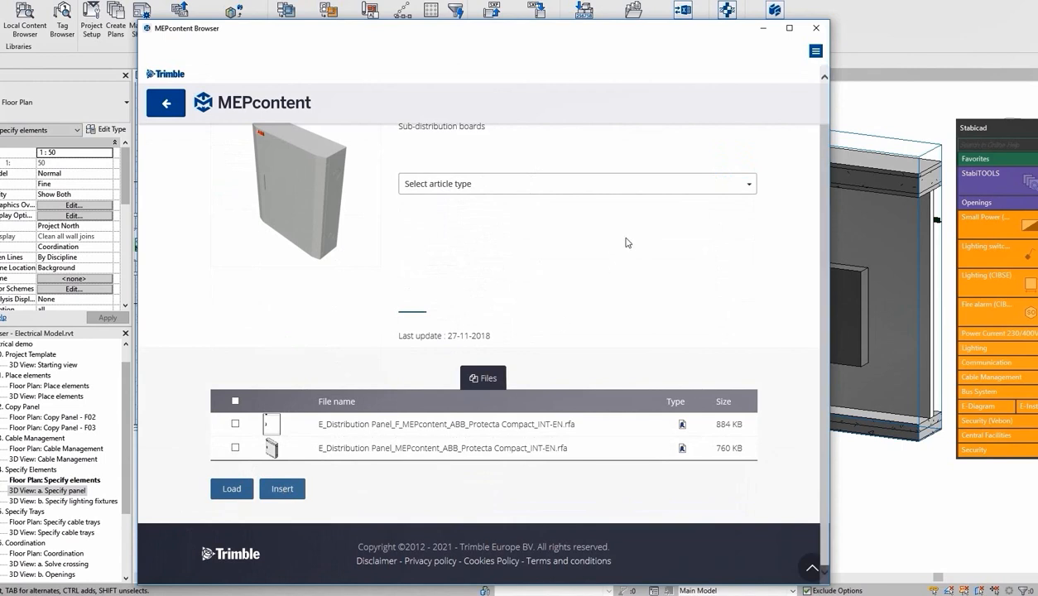
left_click(816, 29)
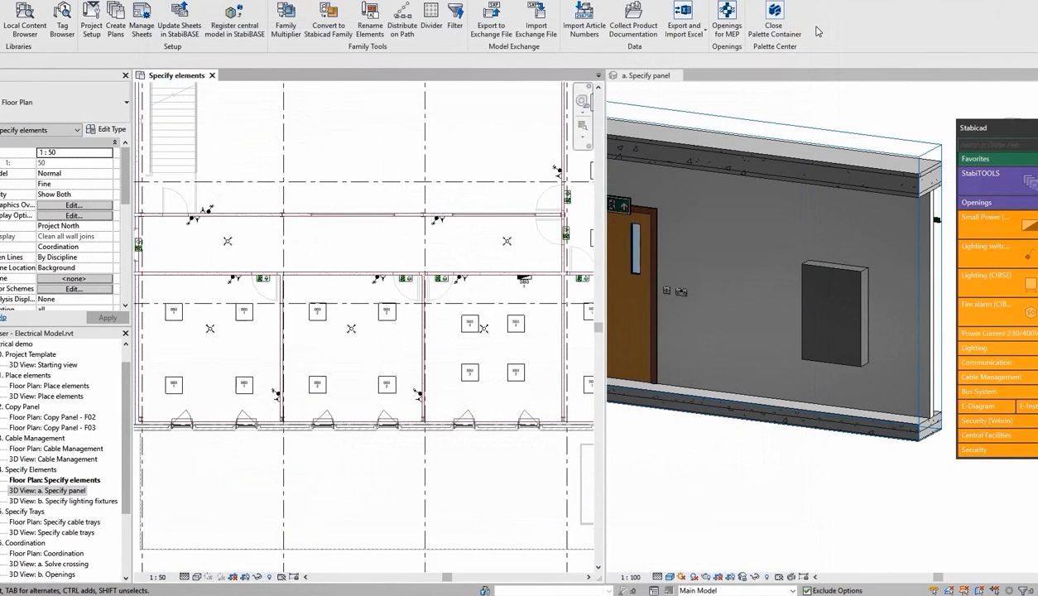
Step: Open the symbol properties of the distribution board on the wall in the Specify panel 3D view
left_click(814, 283)
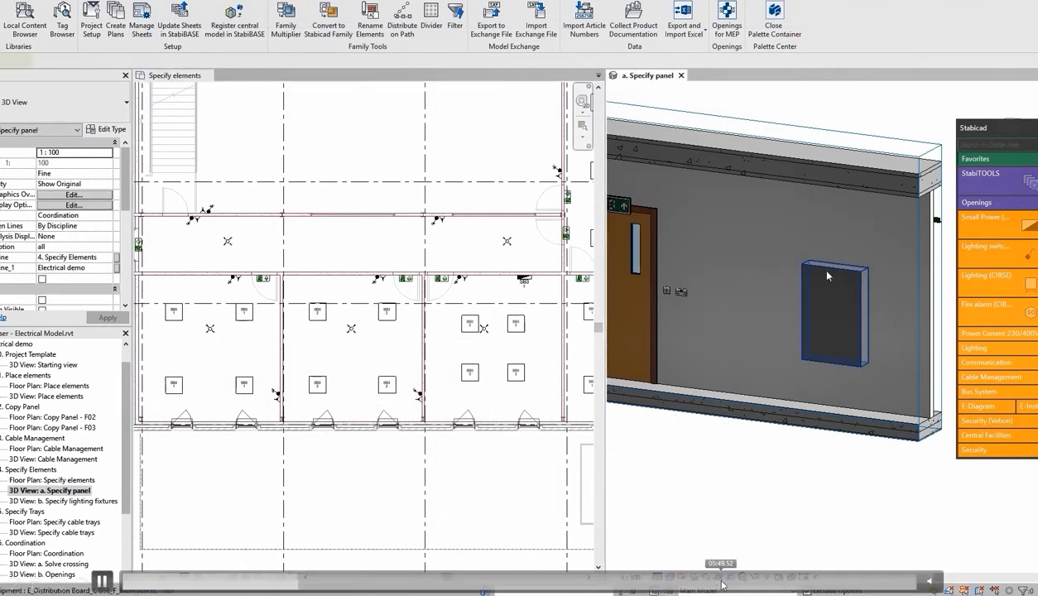
left_click(827, 275)
double_click(826, 276)
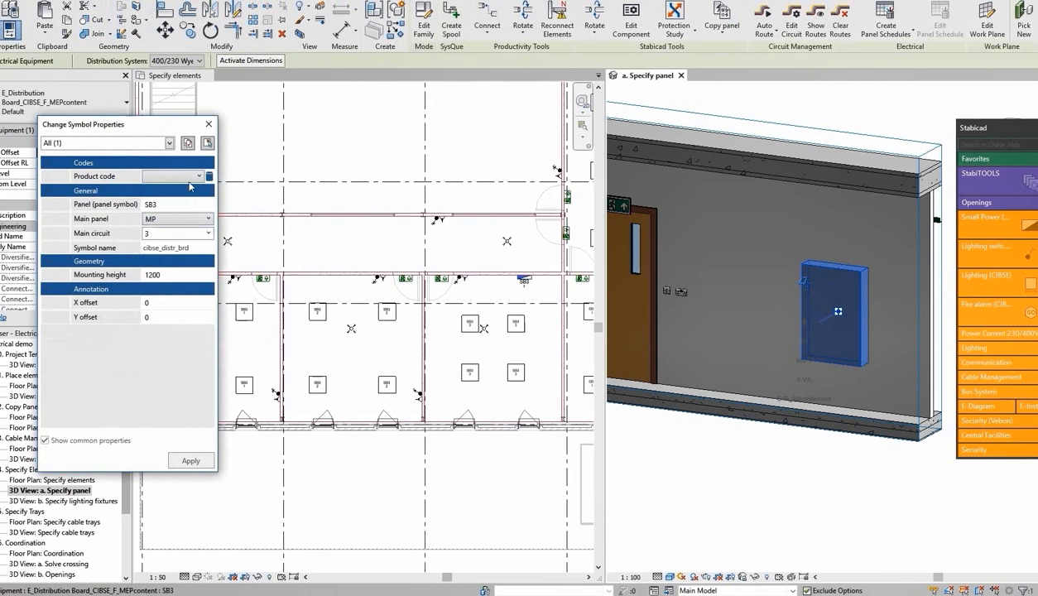
Step: Review the article data and Revit family settings of project product code ABB-16, leaving the code unedited
left_click(209, 178)
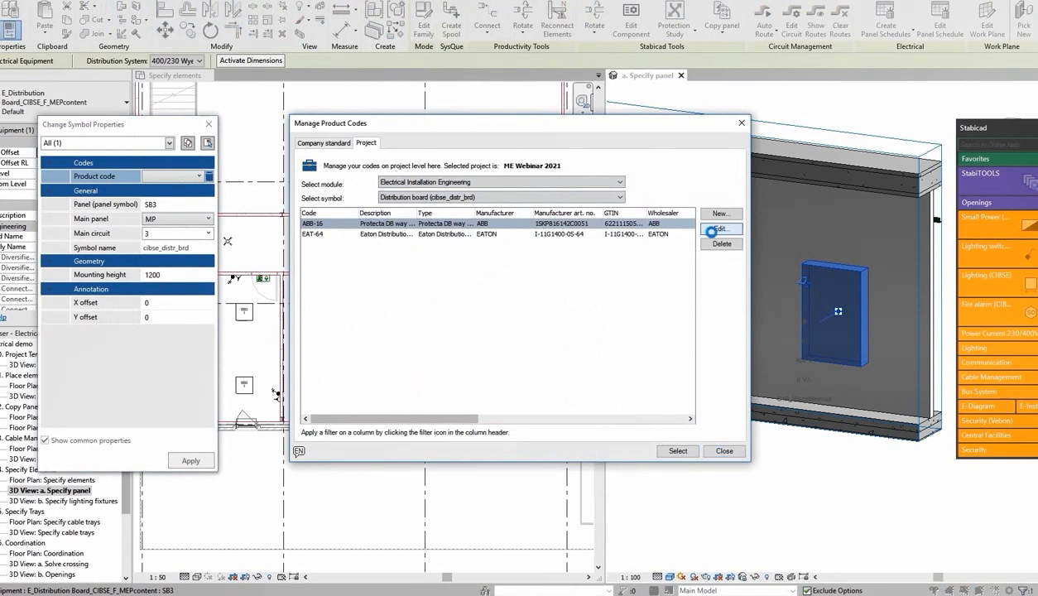
left_click(719, 229)
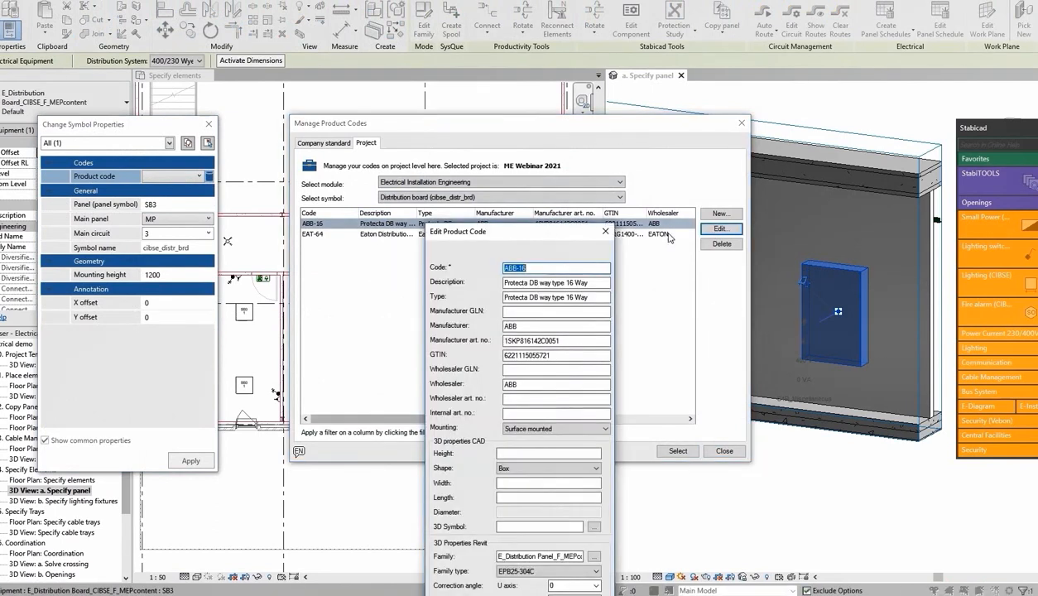
left_click_drag(546, 233, 553, 65)
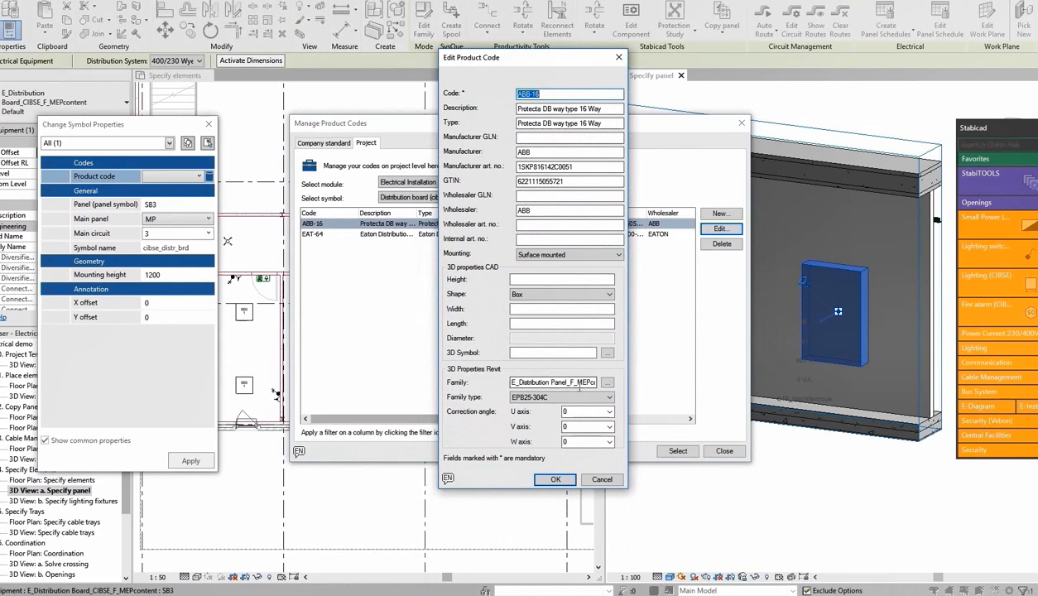
left_click(587, 478)
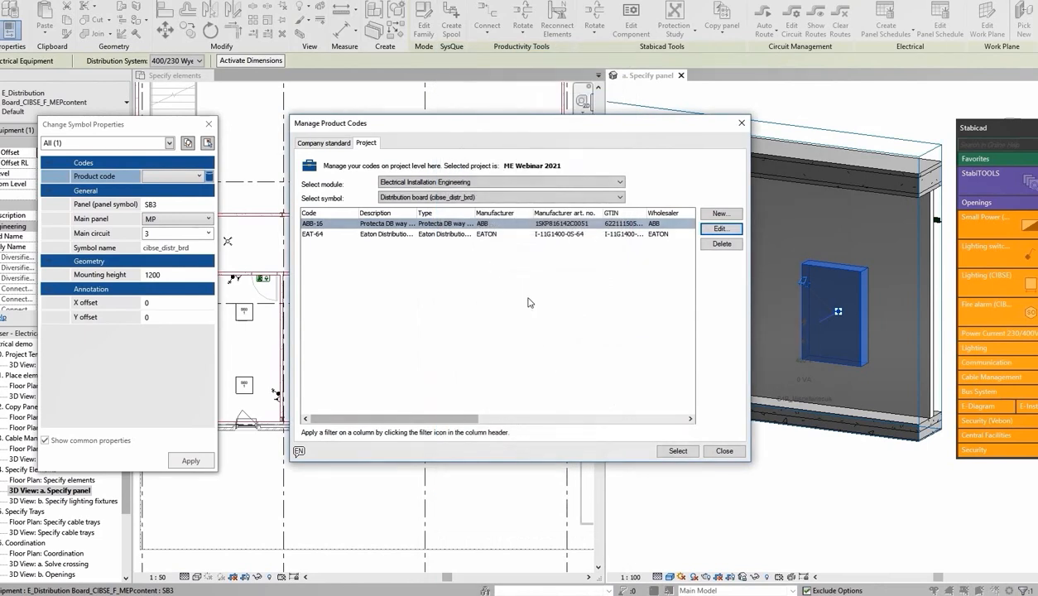
left_click(724, 451)
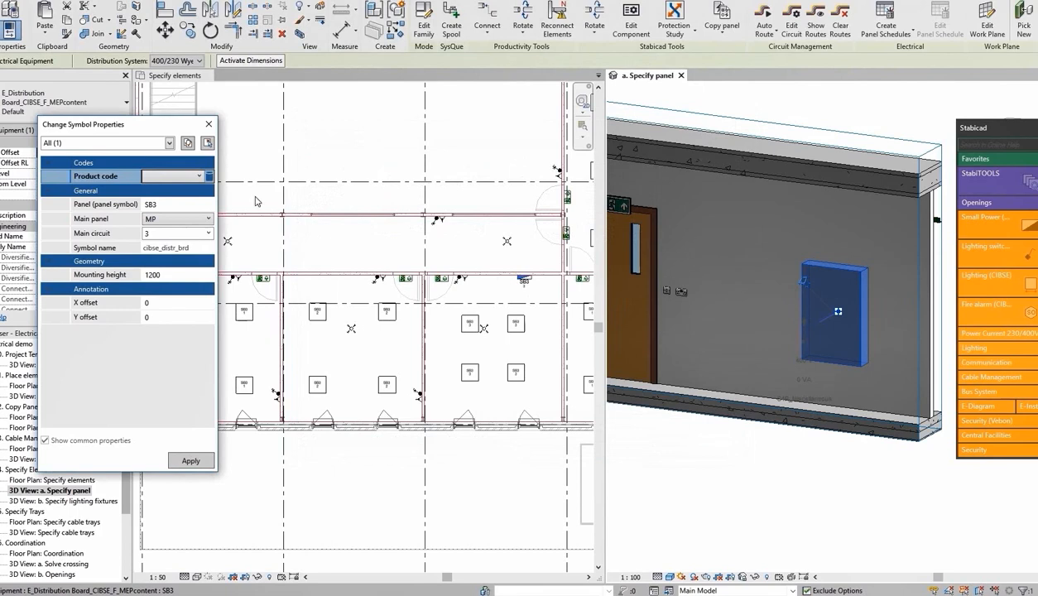
Step: Assign product code ABB-16 to the selected distribution board, apply it and close the symbol properties
left_click(198, 176)
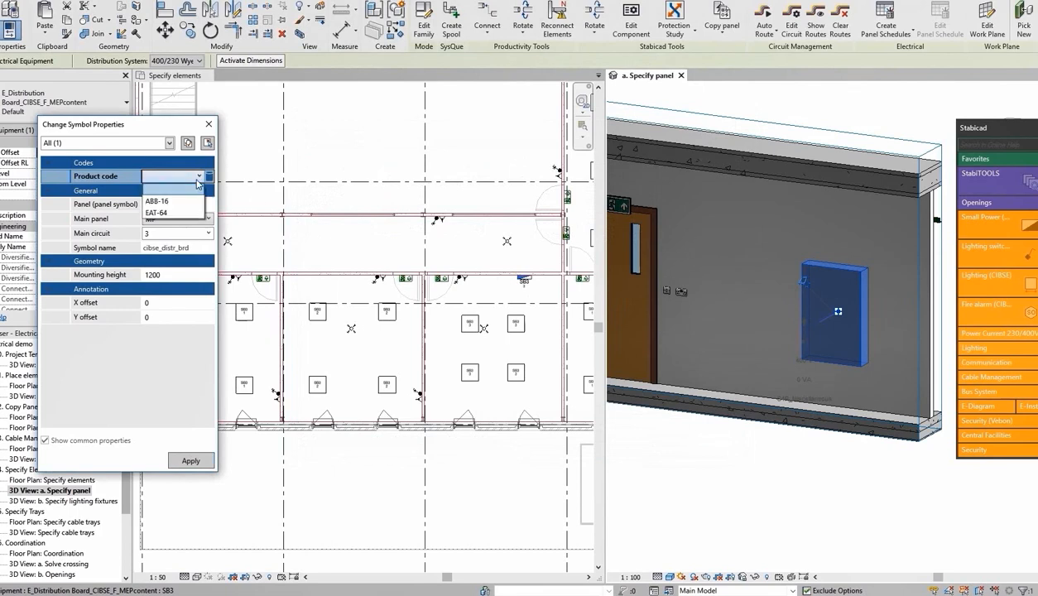
left_click(178, 201)
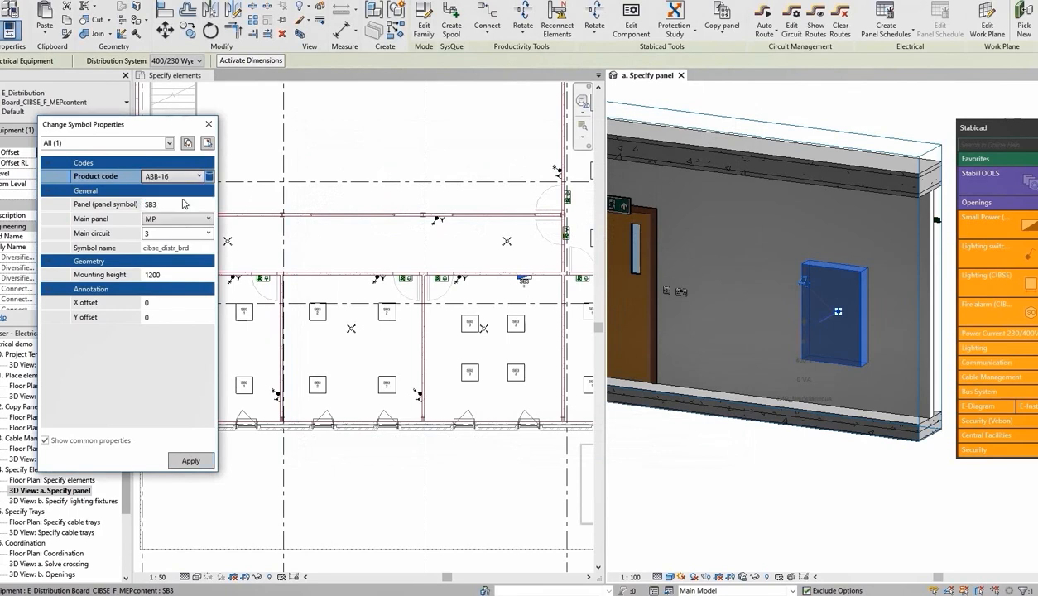
left_click(190, 461)
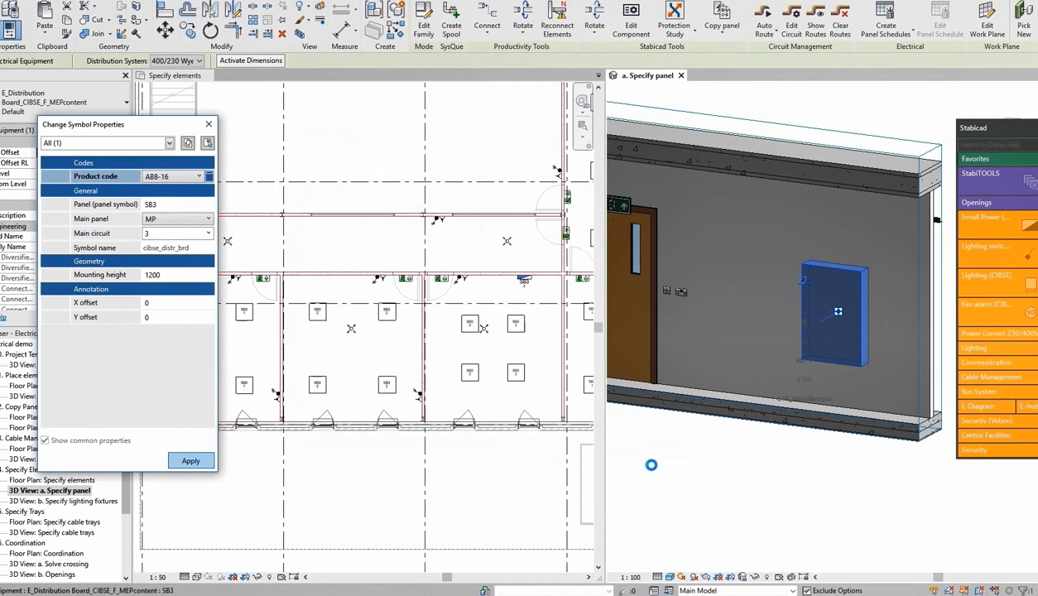
scroll(848, 354, "up", 3)
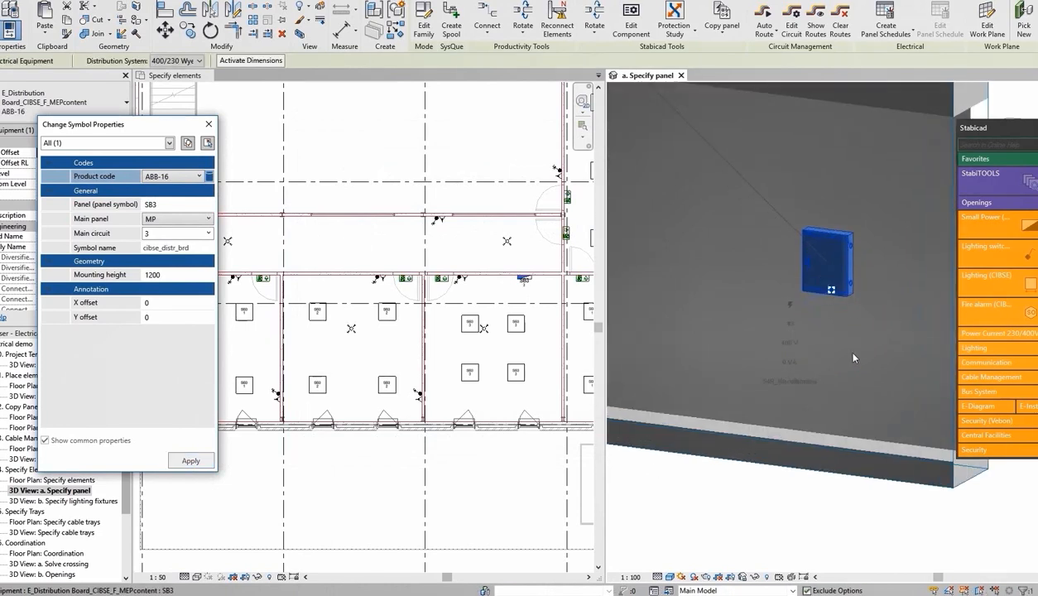
scroll(852, 357, "up", 2)
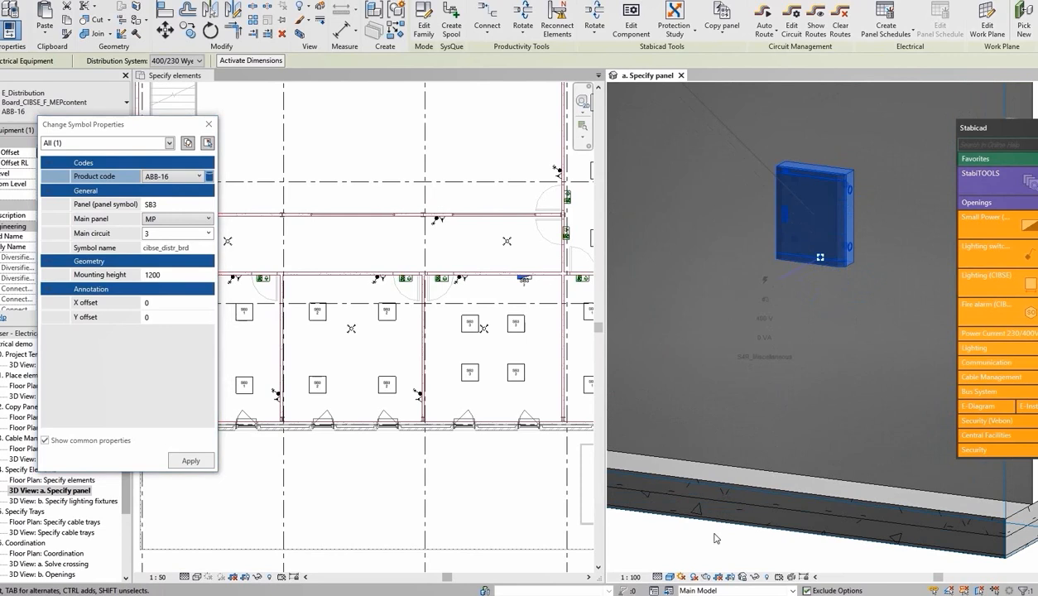
key("Escape")
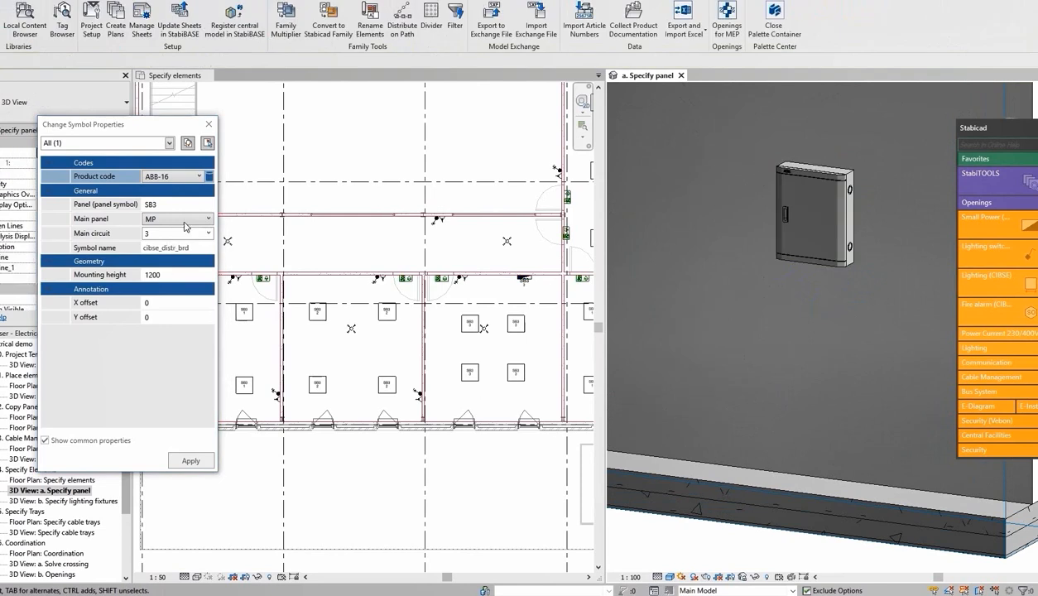
left_click(209, 126)
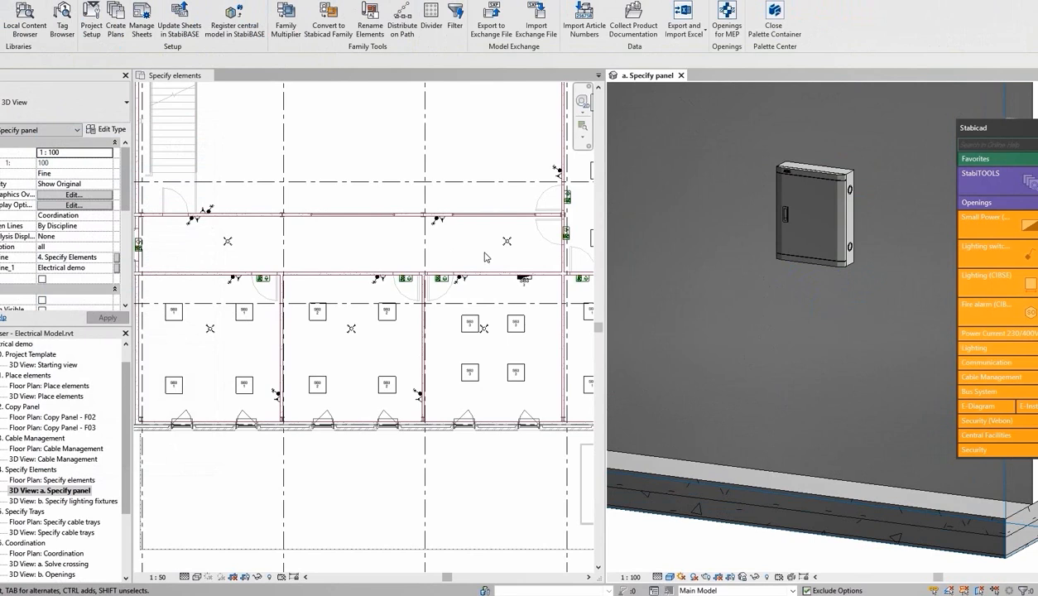
Step: Close the Specify panel view and tile the Specify lighting fixtures 3D view beside the Specify elements floor plan
left_click(680, 75)
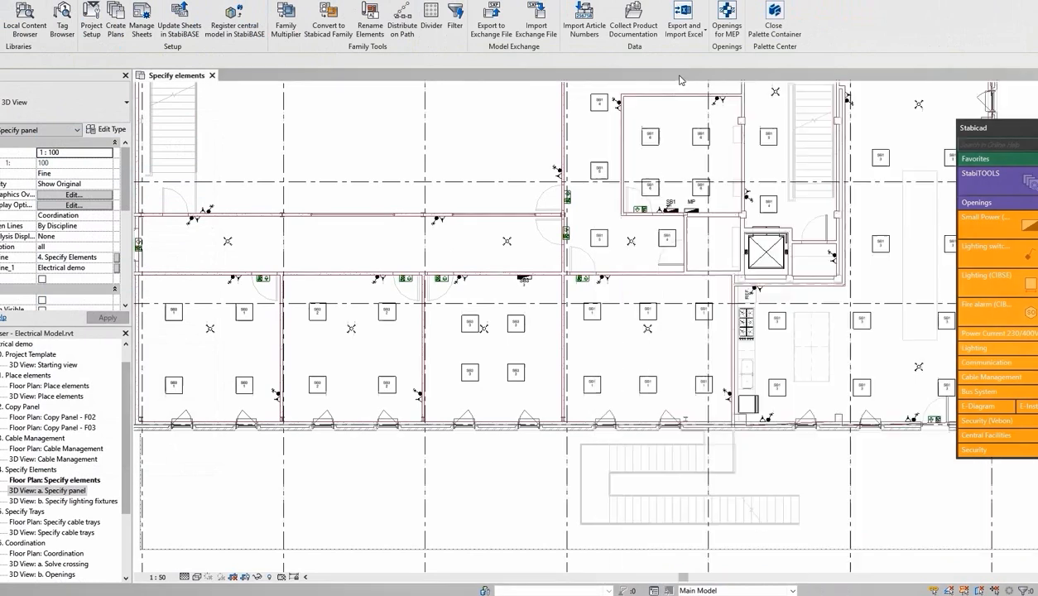
double_click(91, 501)
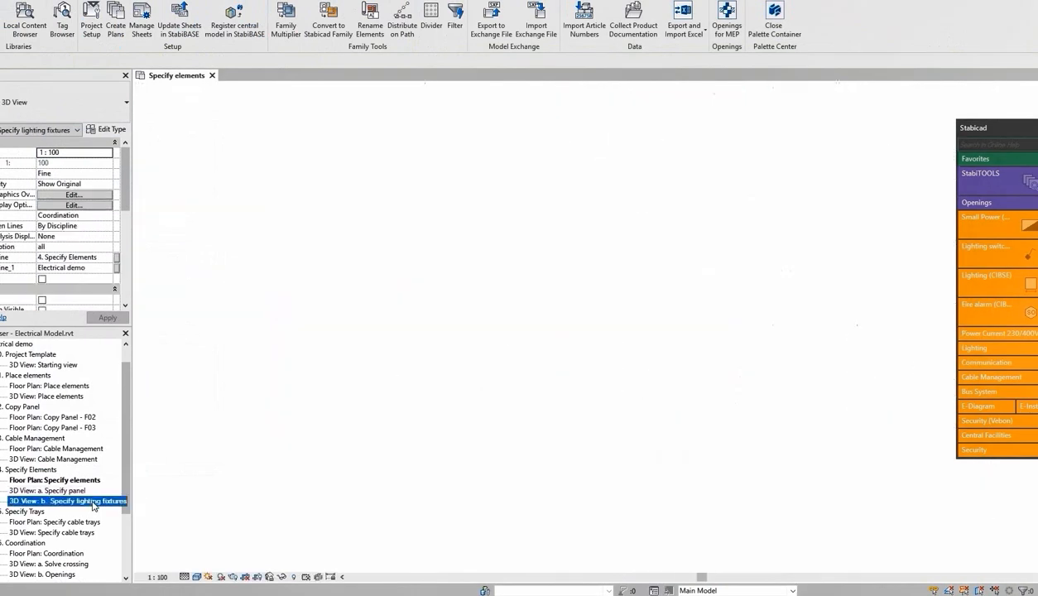
left_click(174, 75)
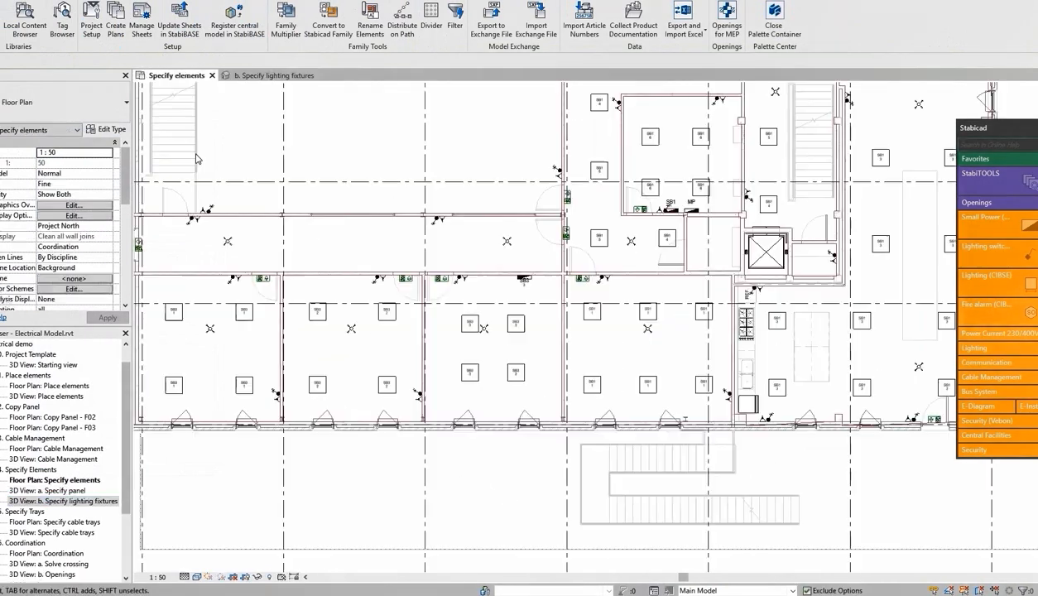
key("w")
key("t")
key("z")
key("a")
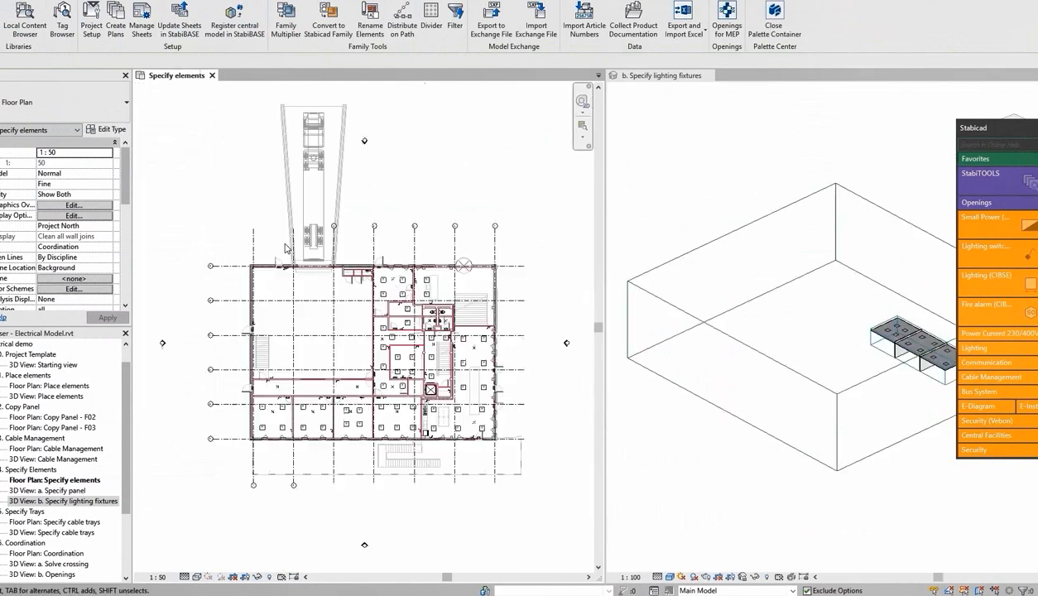
scroll(907, 393, "up", 8)
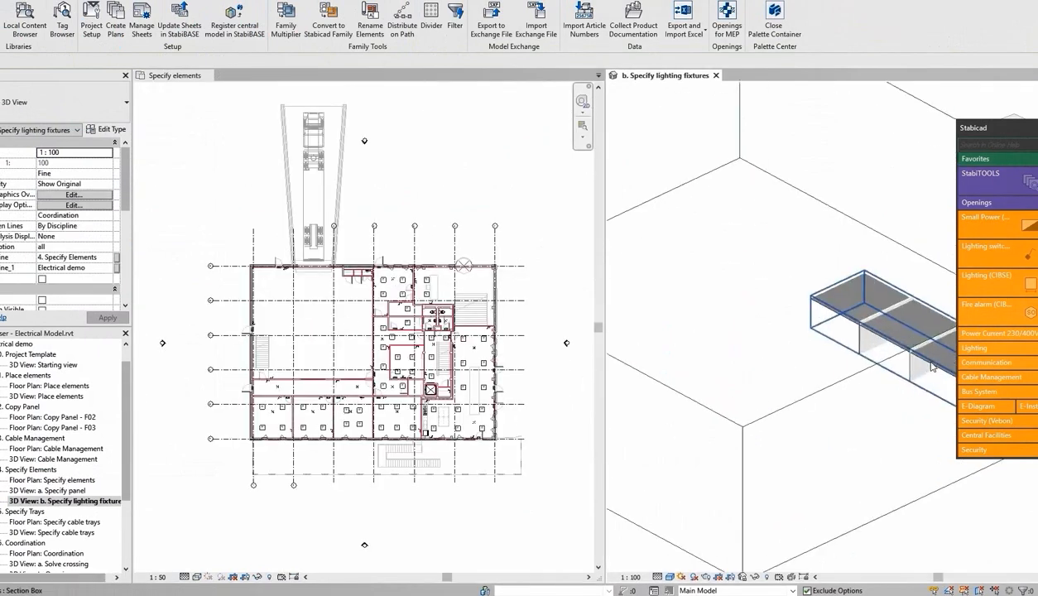
scroll(764, 365, "up", 4)
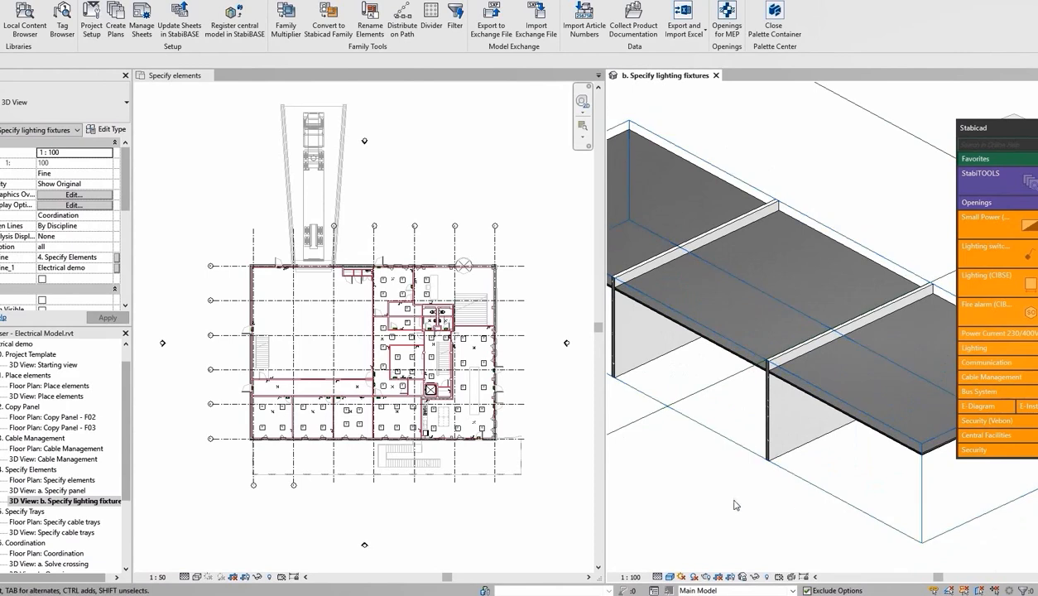
left_click(298, 461)
scroll(302, 462, "up", 5)
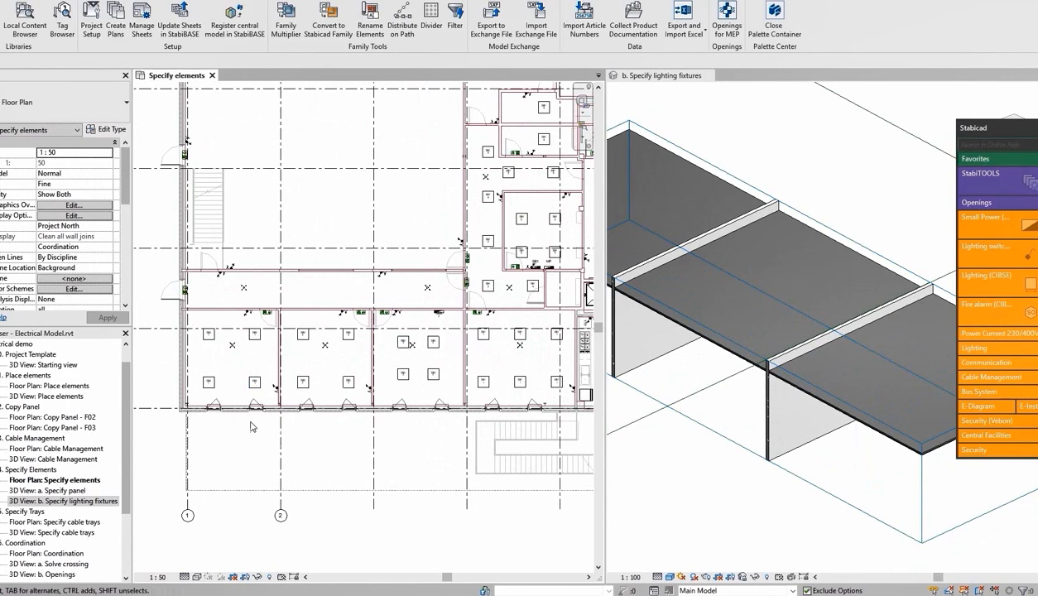
Step: Select everything in the three lower-left rooms of the floor plan and filter the selection to Lighting Fixtures only
left_click_drag(164, 306, 471, 432)
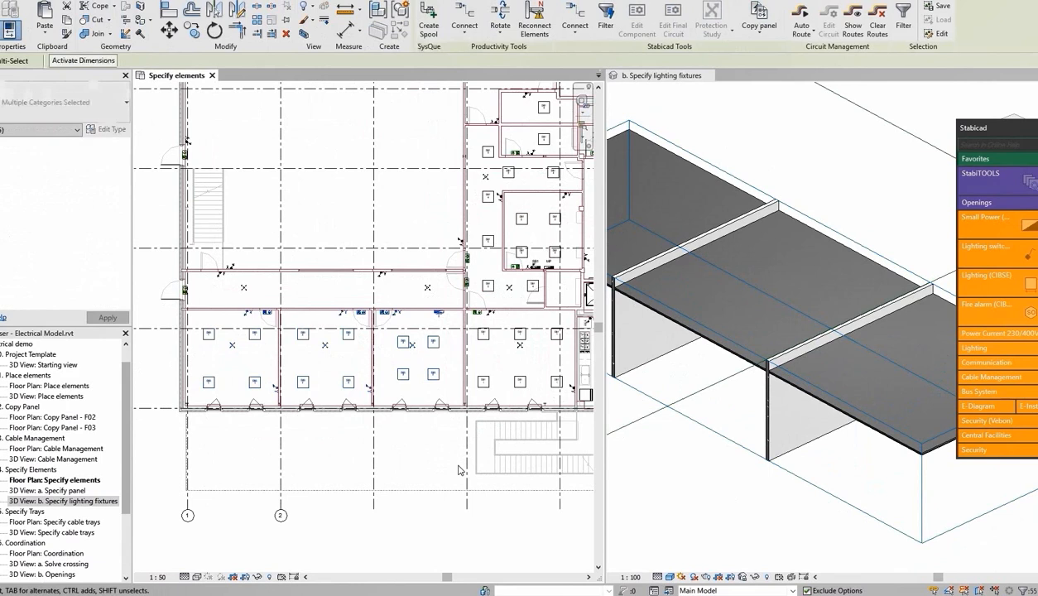
left_click(902, 21)
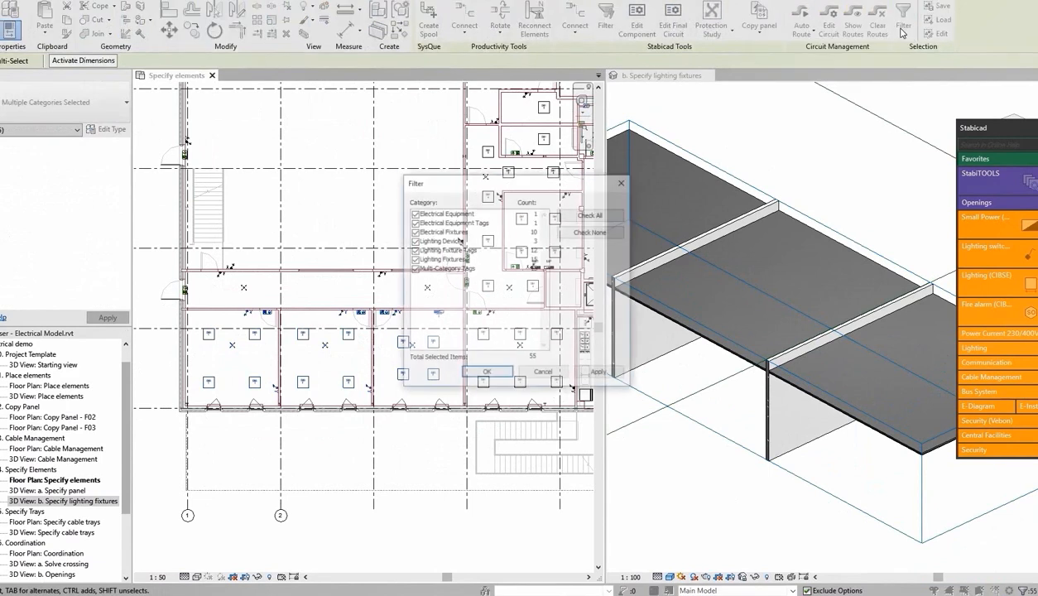
left_click(579, 232)
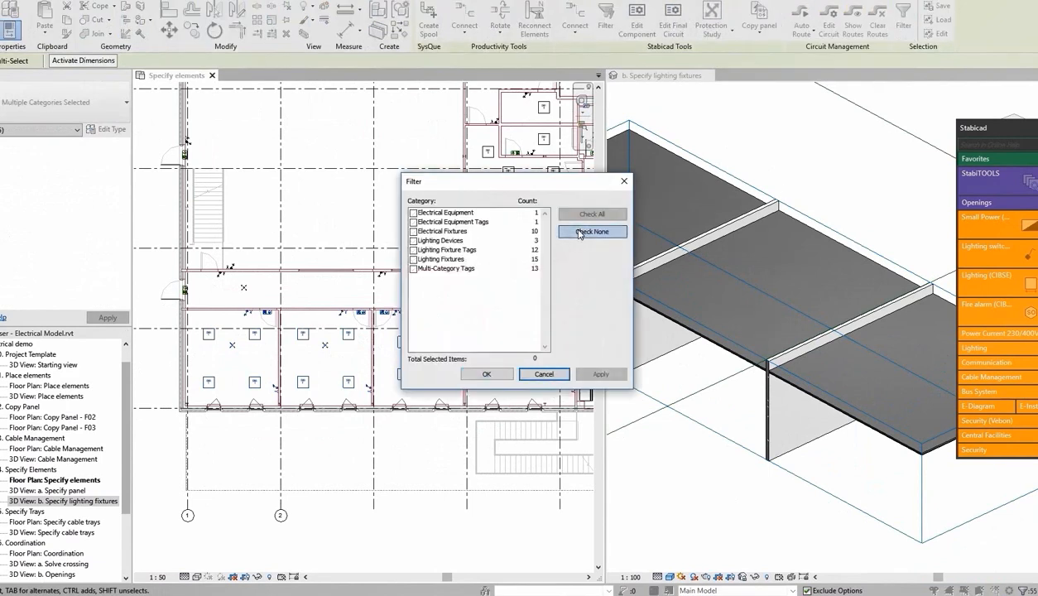
left_click(414, 260)
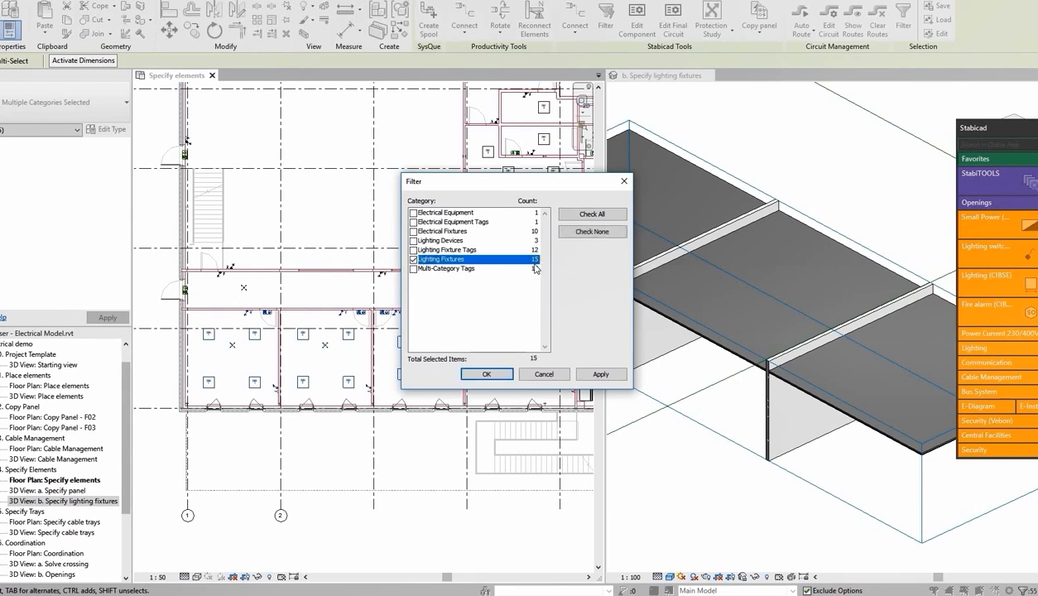
left_click(486, 374)
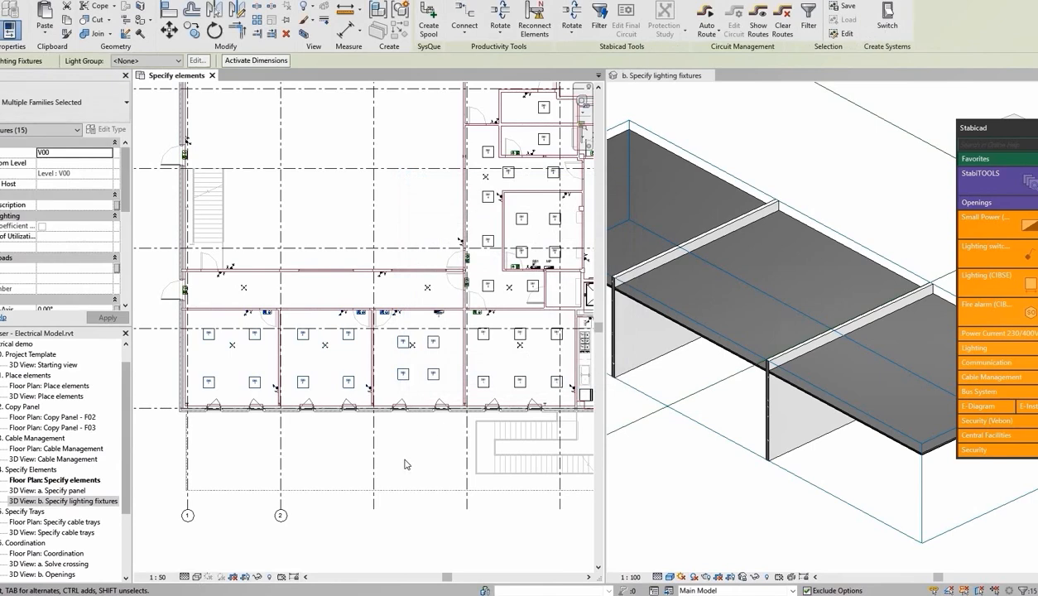
Step: Group the Stabicad selection filter by category and family only, and exclude the emergency lighting fixture family, keeping the rectangular fixtures
left_click(600, 18)
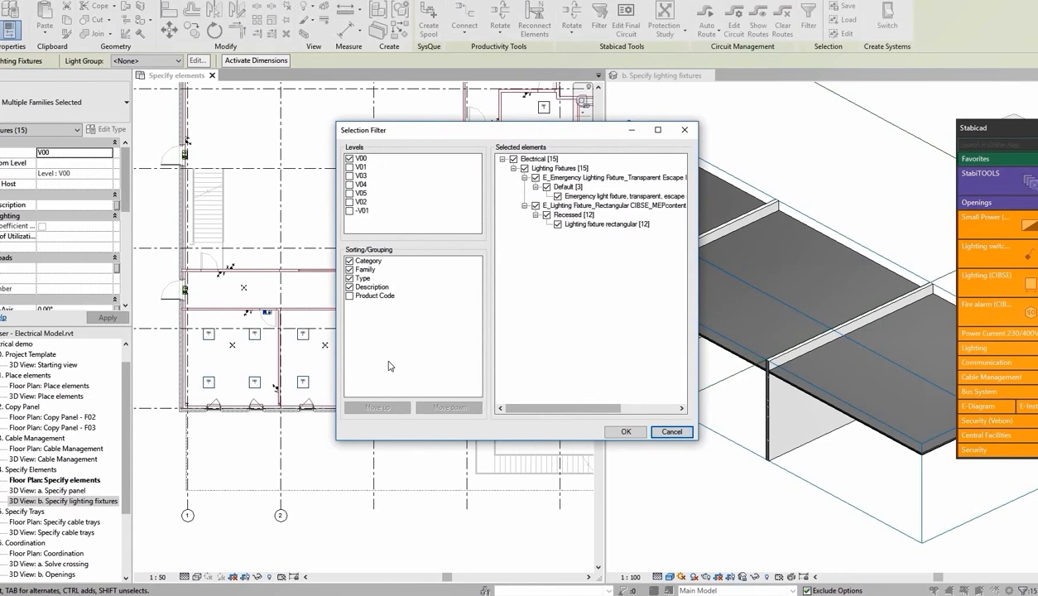
left_click(350, 288)
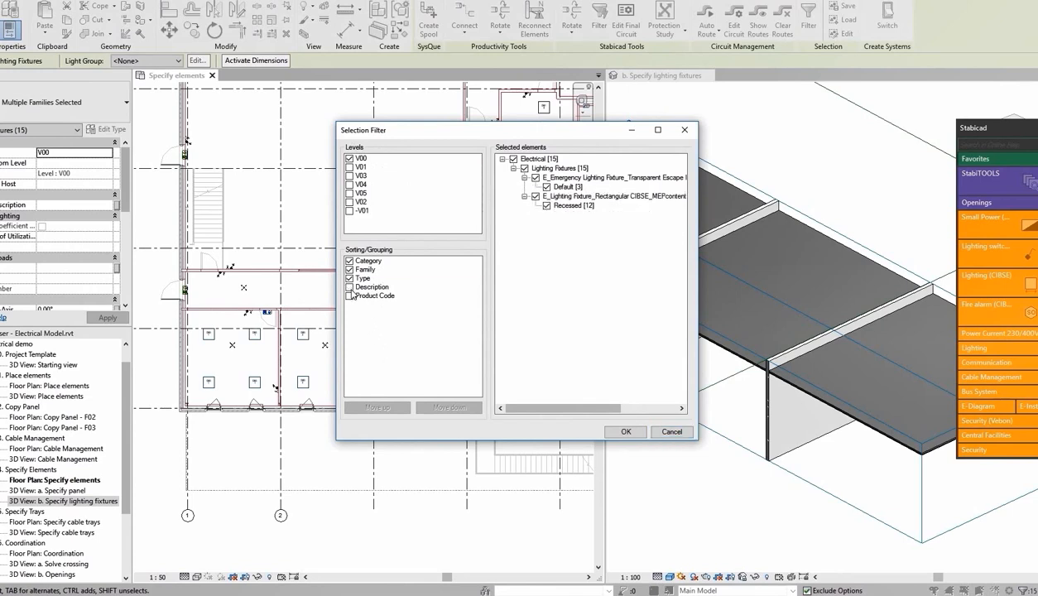
left_click(349, 278)
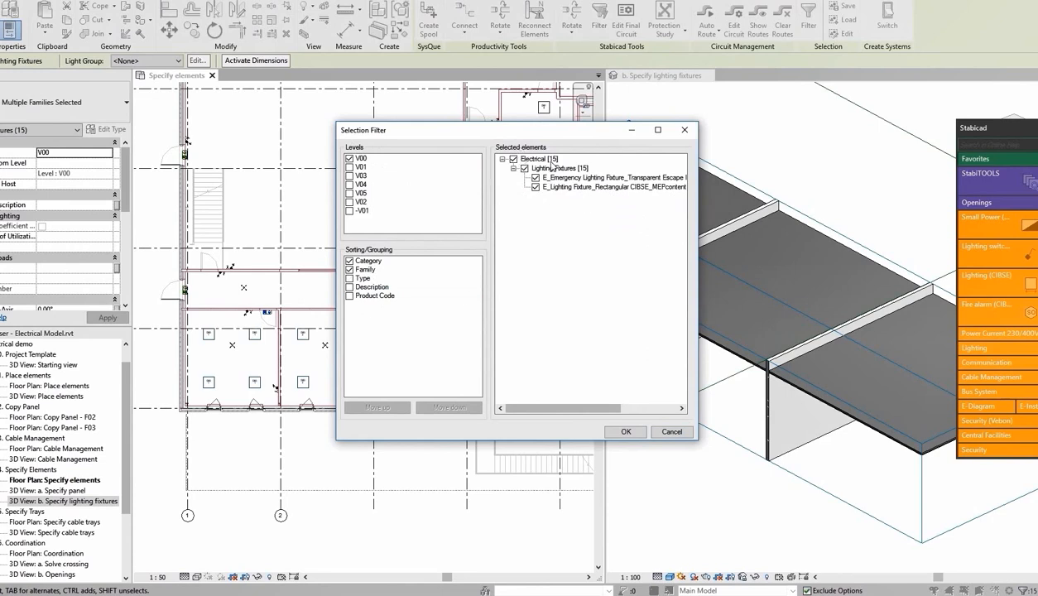
mouse_move(609, 407)
left_mouse_down()
mouse_move(685, 418)
mouse_move(605, 409)
left_mouse_up()
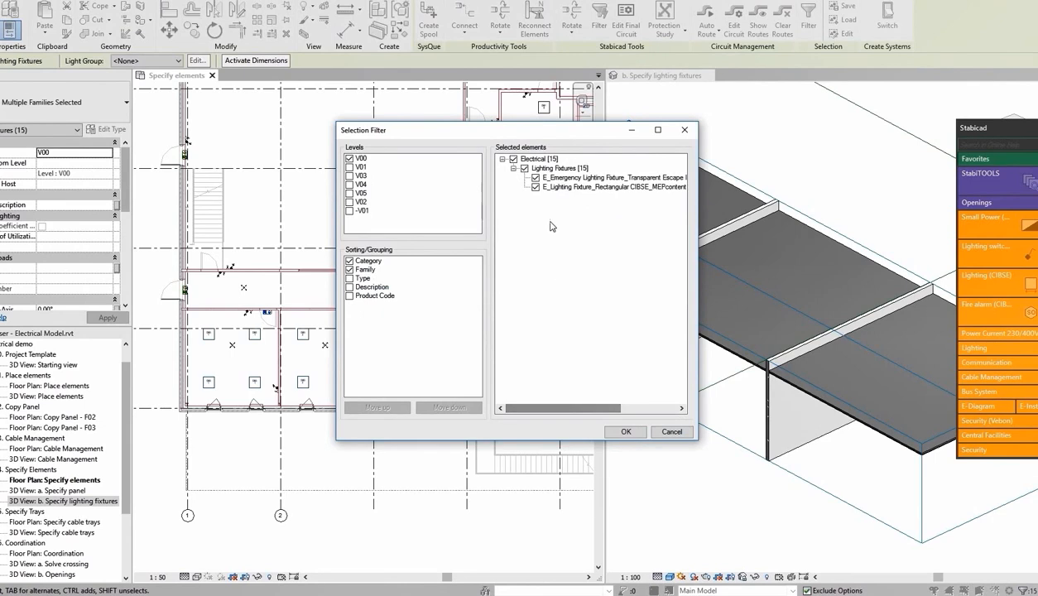
left_click(535, 177)
left_click(536, 178)
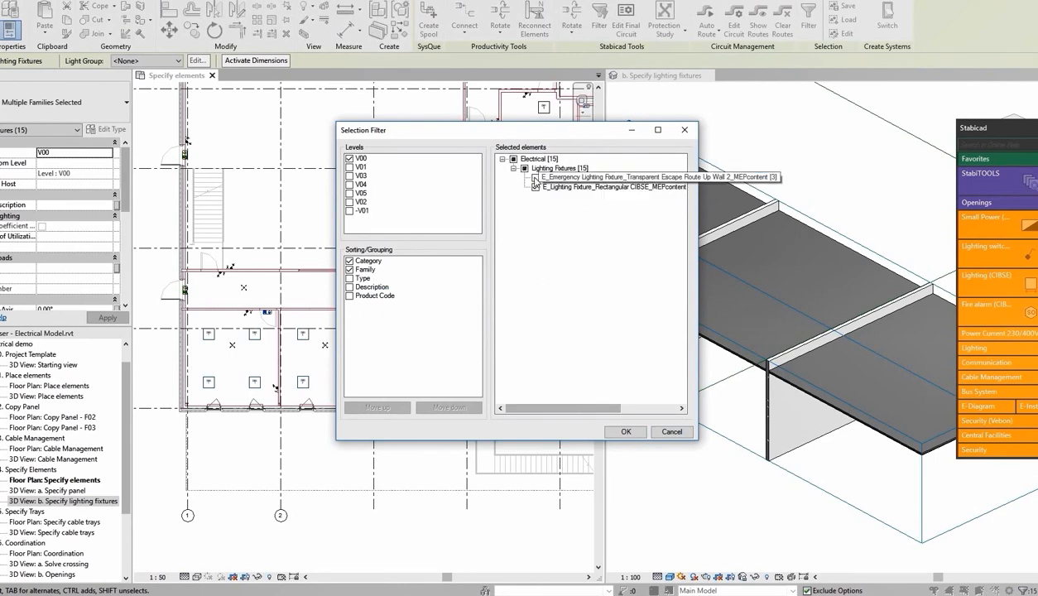
left_click(626, 432)
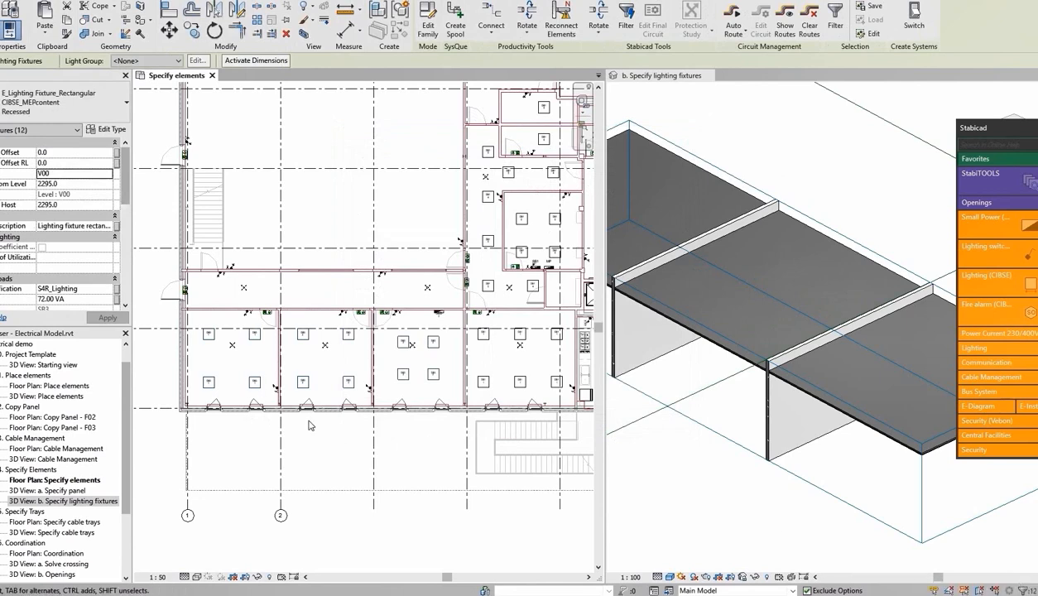
Step: Open the symbol properties of the selected rectangular lighting fixtures and bring up the project's light fixture codes
scroll(306, 421, "up", 4)
scroll(308, 426, "up", 1)
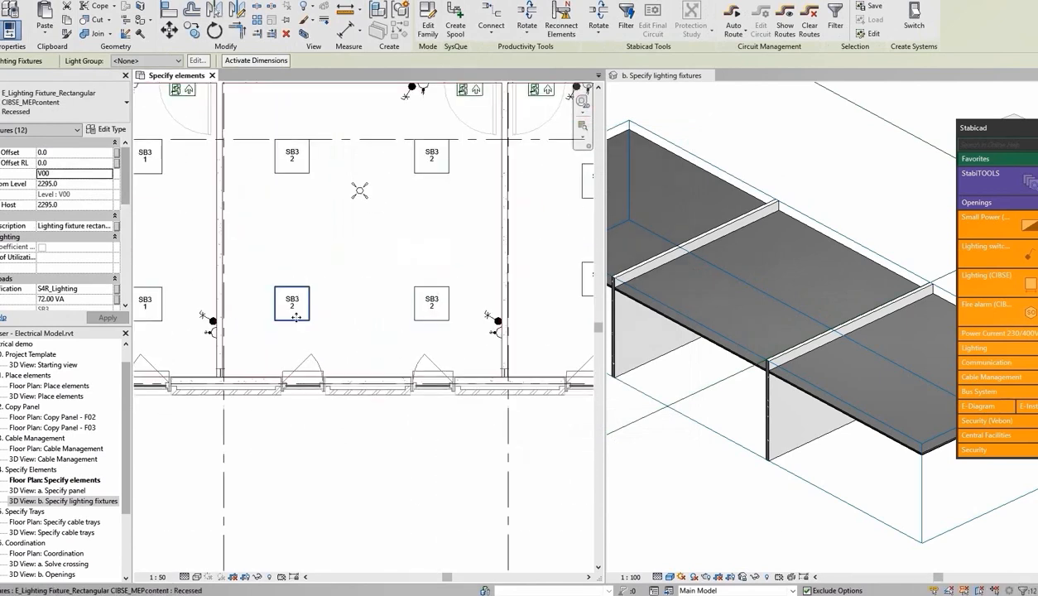
double_click(296, 317)
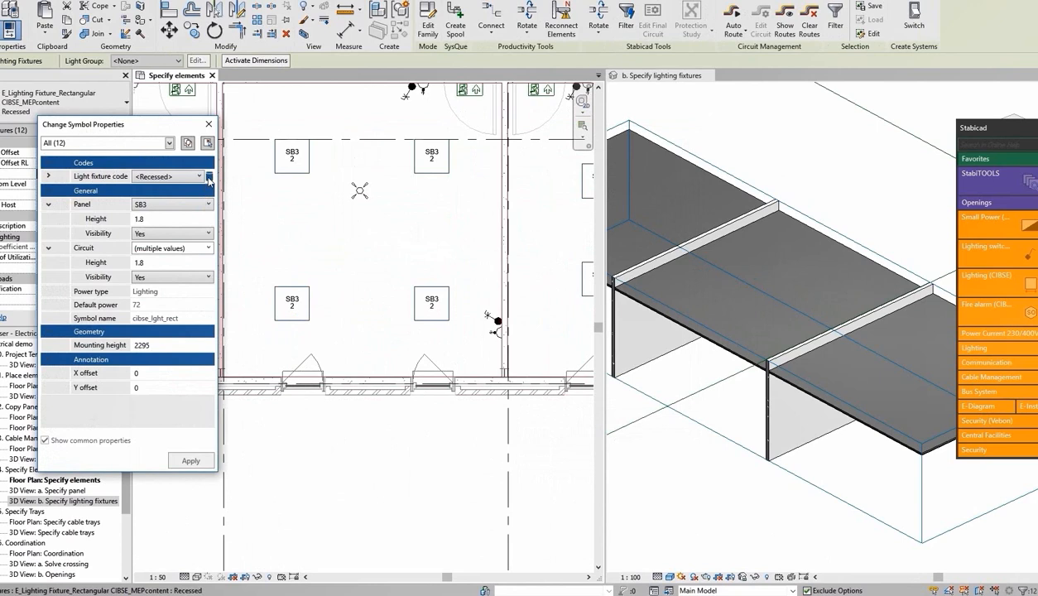
left_click(208, 178)
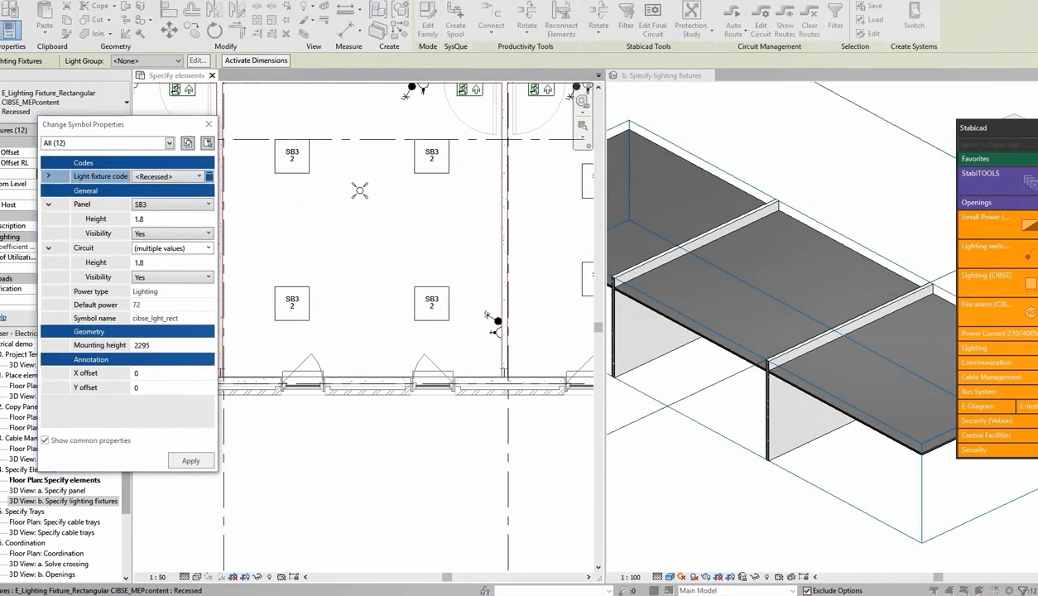
left_click(209, 176)
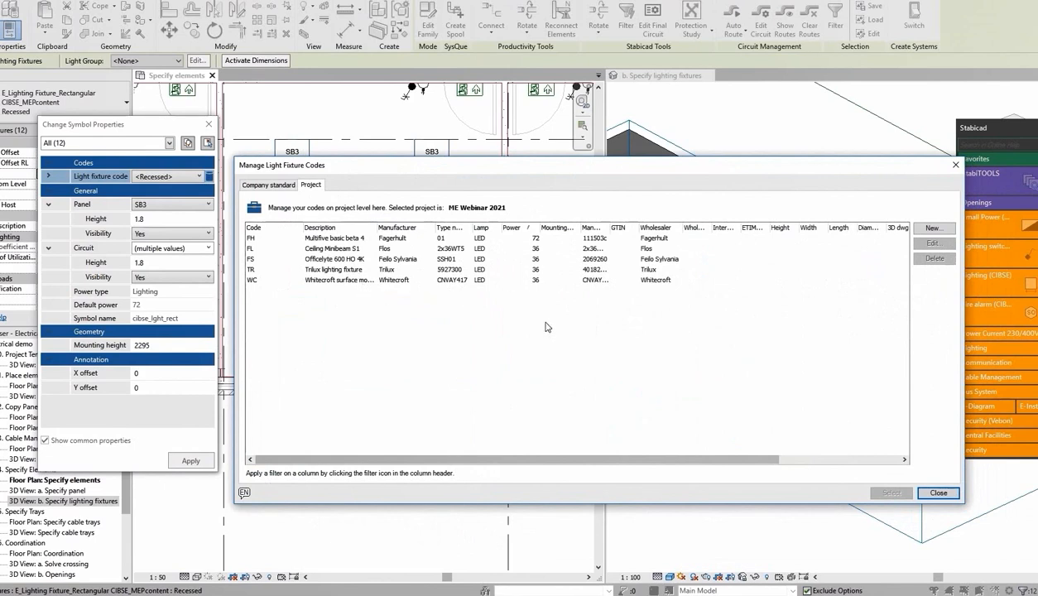
Step: Filter the project codes to a power of 72 and apply code FH, Fagerhult Multifive basic beta 4, to the selected fixtures
left_click(537, 228)
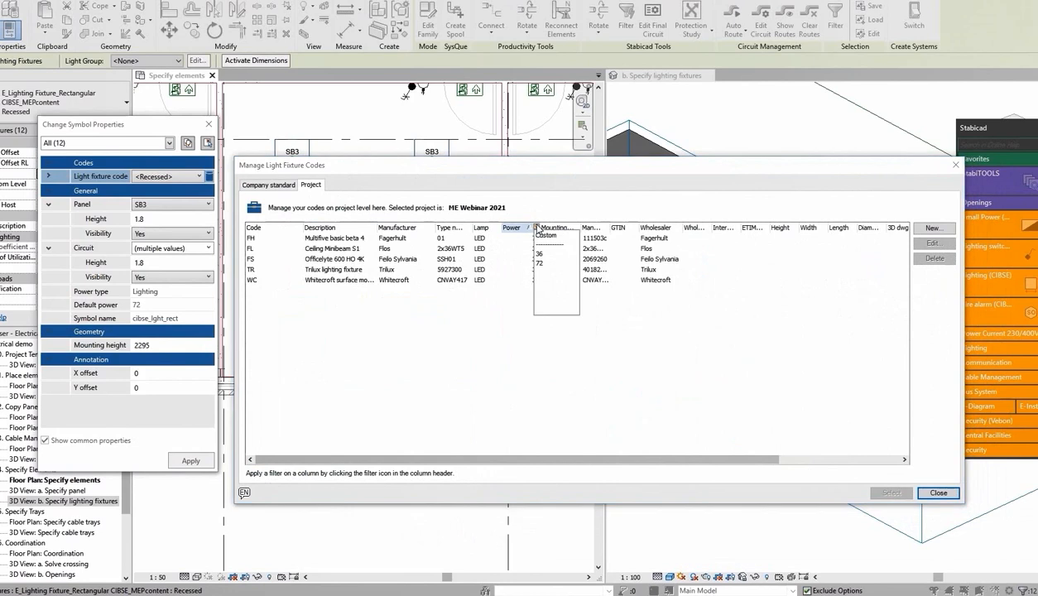
left_click(541, 291)
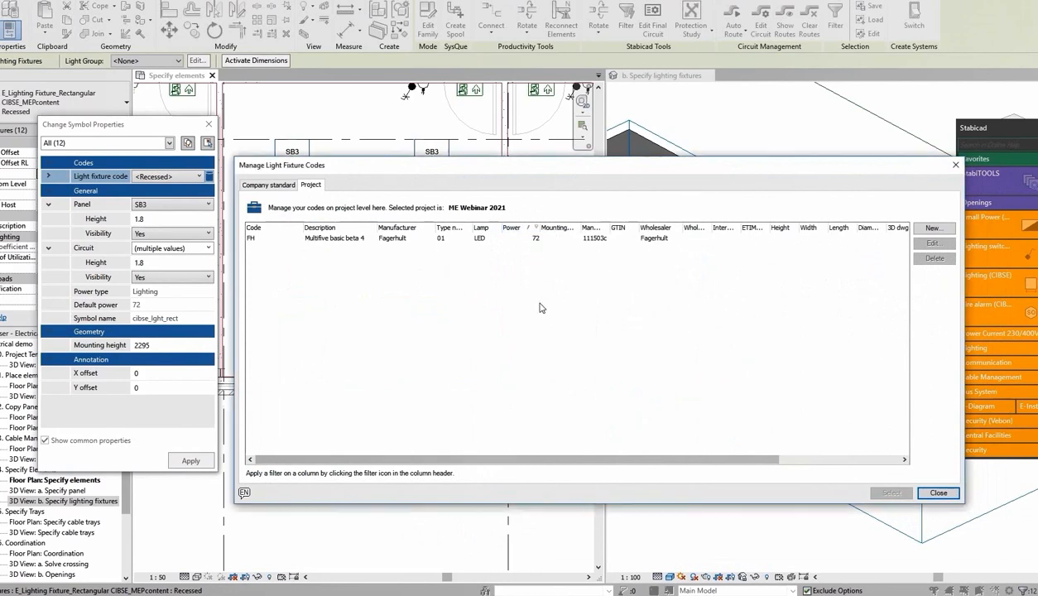
left_click(348, 239)
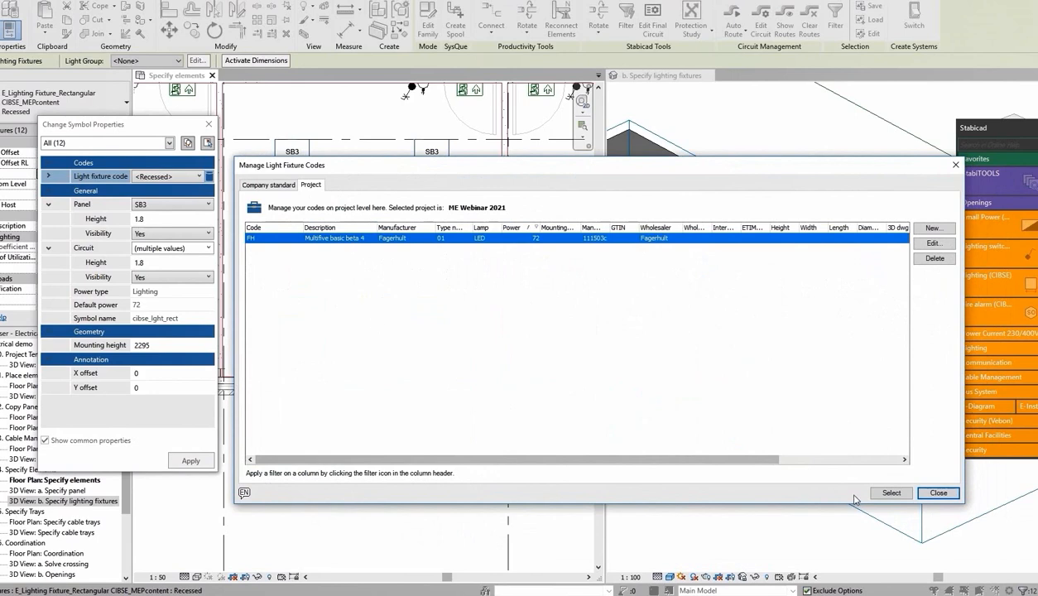
left_click(890, 492)
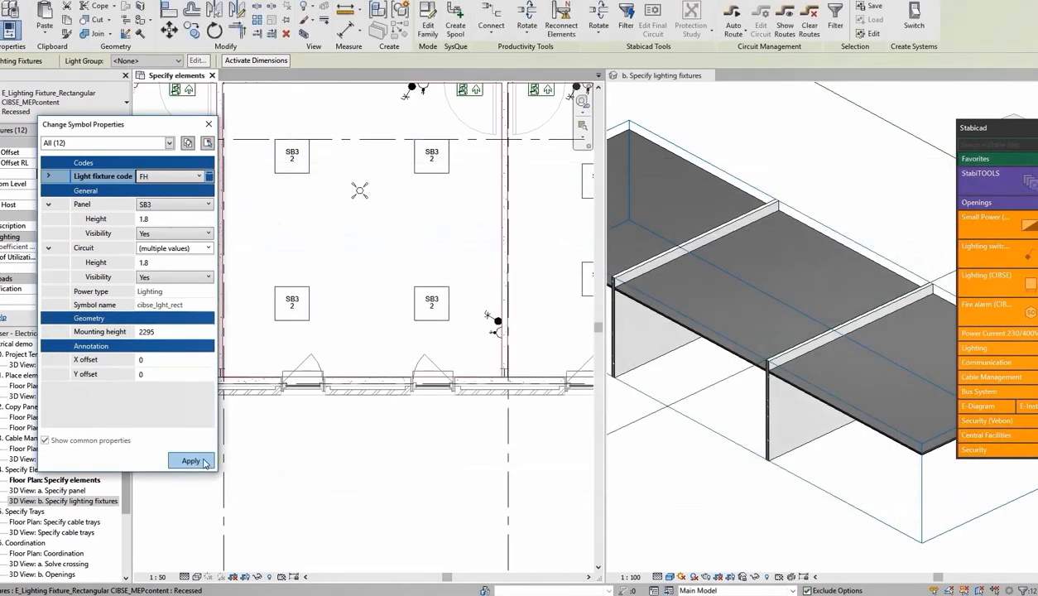
left_click(191, 461)
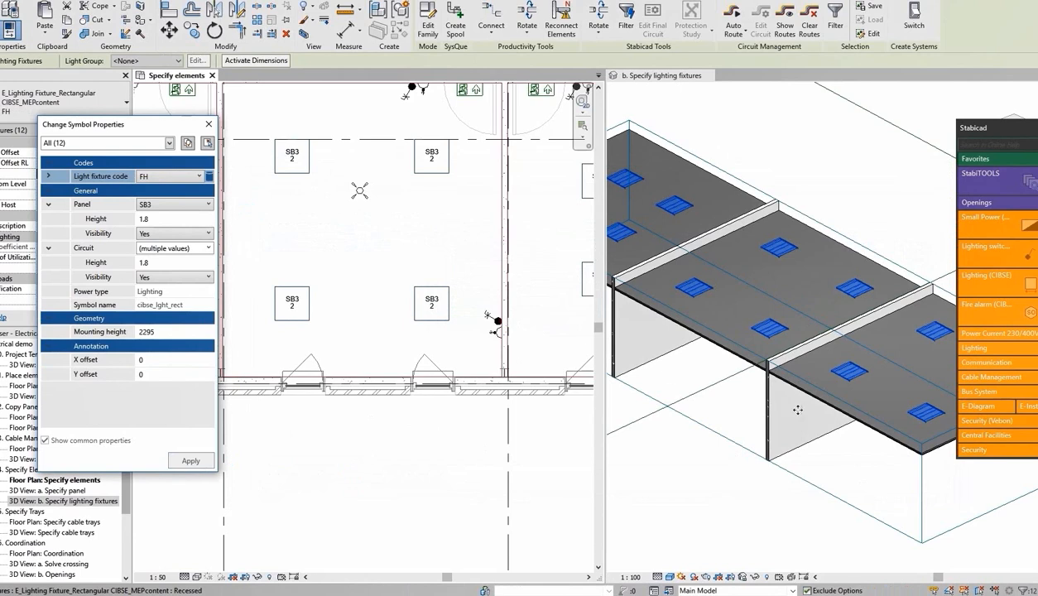
Step: Examine the specified ceiling fixtures up close in the 3D view and close the symbol properties
scroll(859, 428, "up", 3)
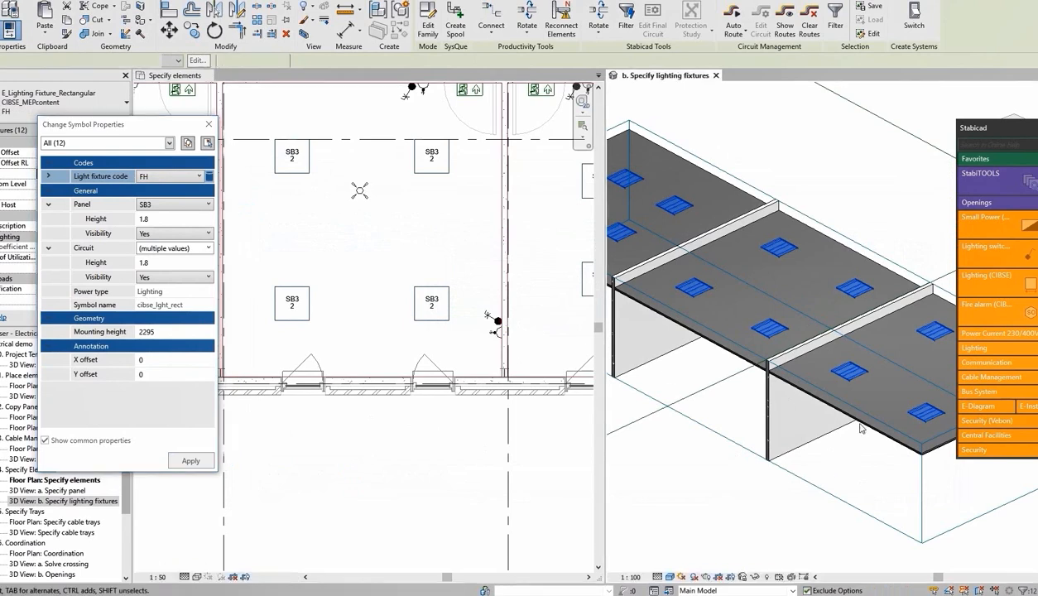
middle_click_drag(857, 430, 882, 183, "shift")
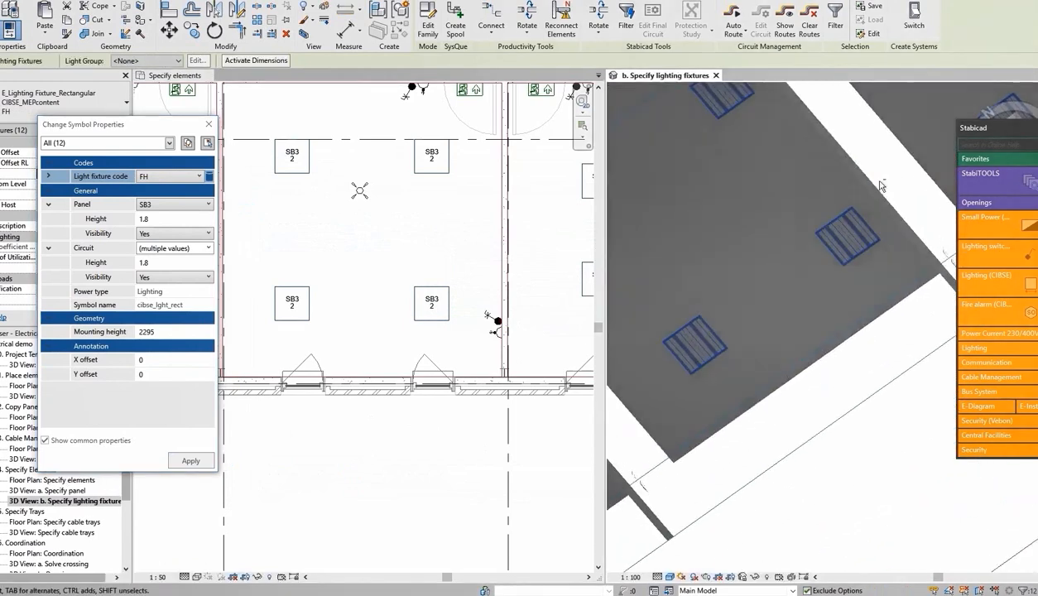
scroll(841, 261, "up", 4)
scroll(845, 280, "down", 5)
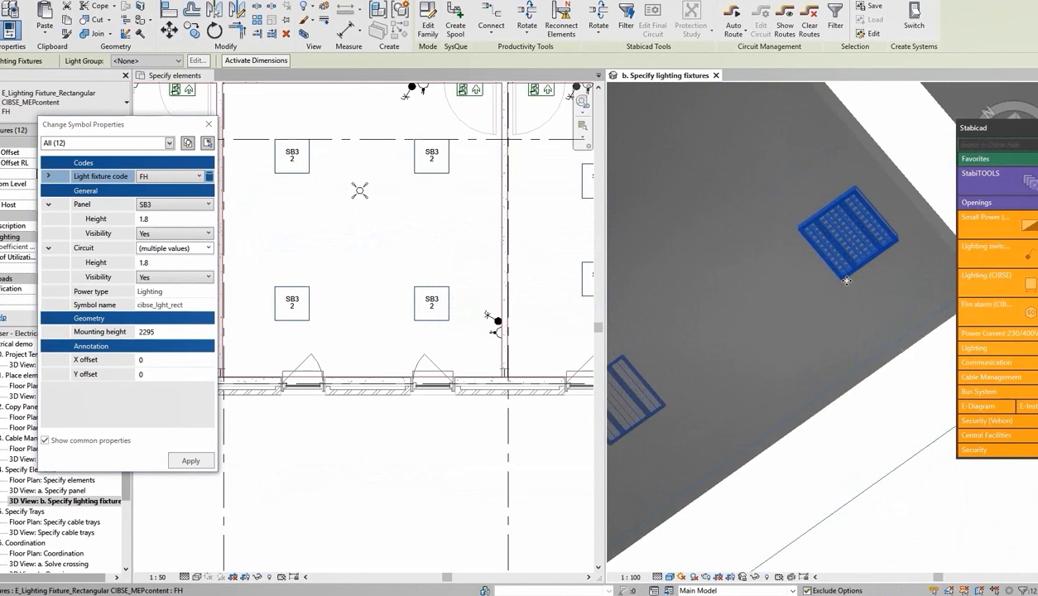
middle_click_drag(814, 282, 812, 502, "shift")
left_click(208, 123)
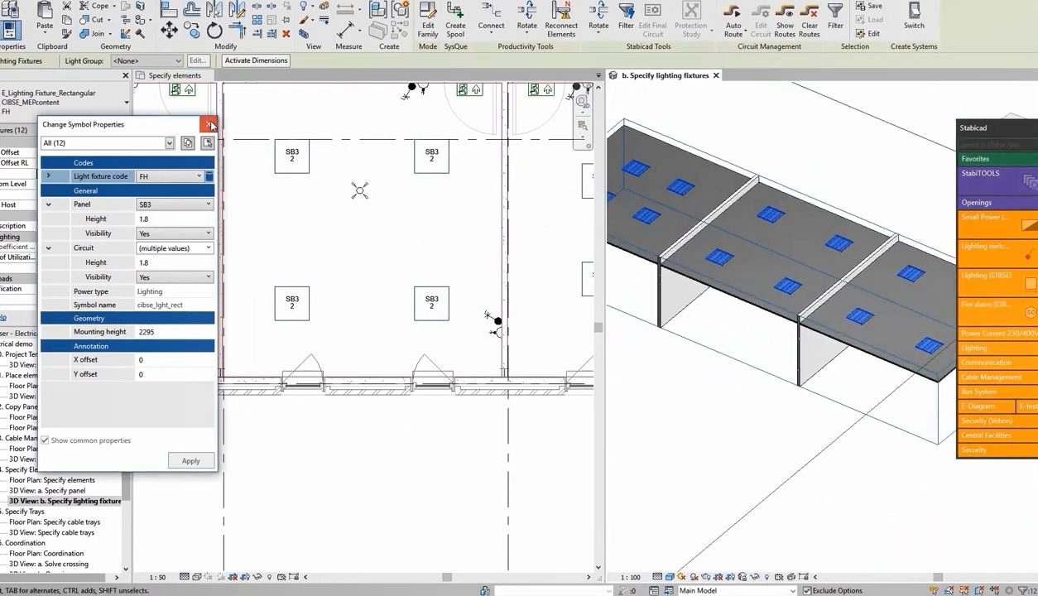
Step: Close the Specify lighting fixtures 3D view, leaving the Specify elements floor plan open
scroll(339, 242, "down", 1)
middle_click_drag(329, 241, 445, 276)
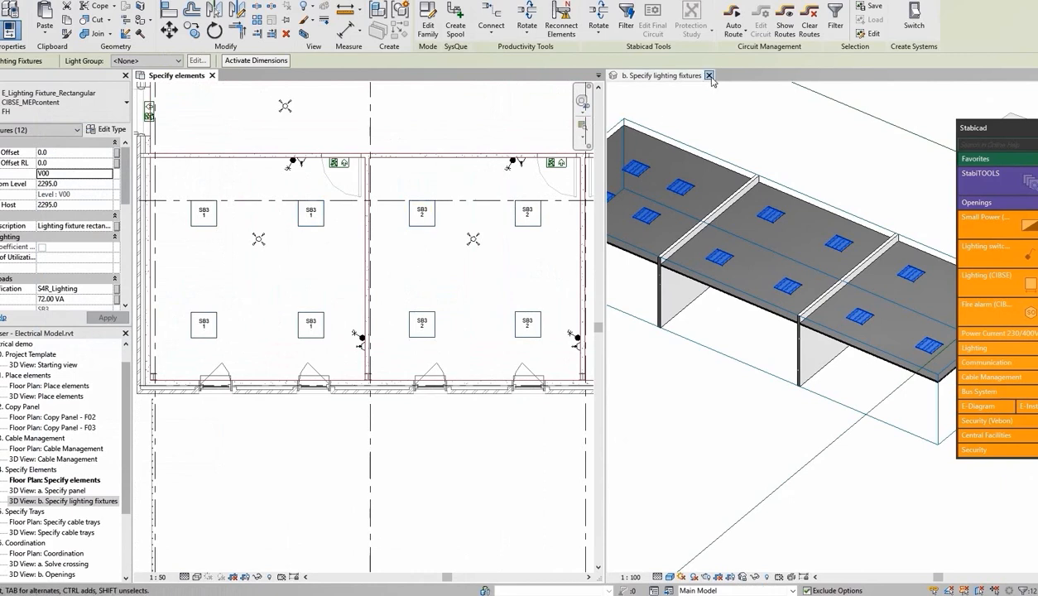
left_click(711, 76)
scroll(114, 460, "down", 1)
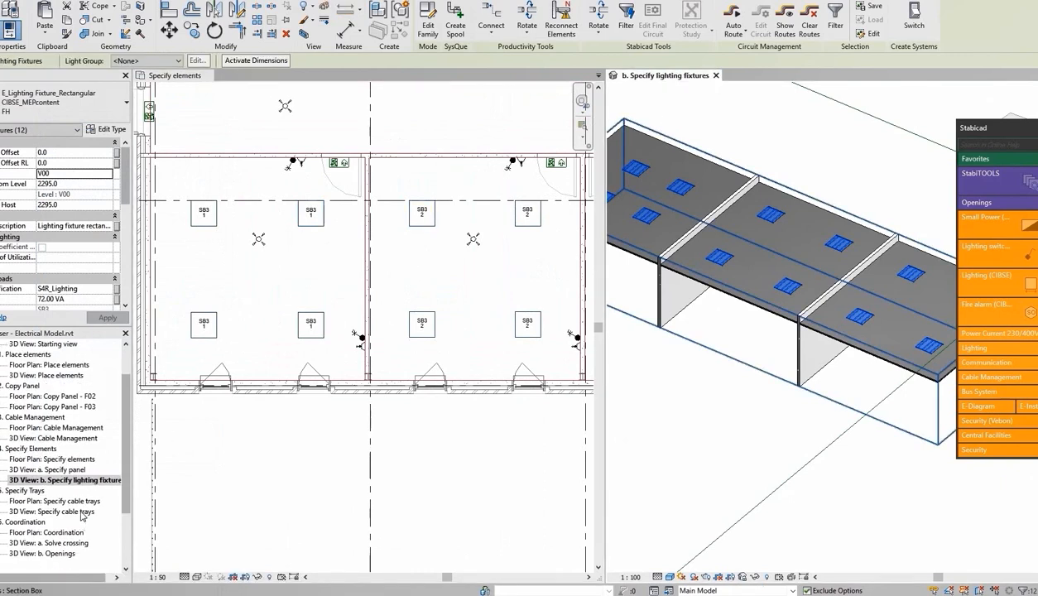
left_click(716, 76)
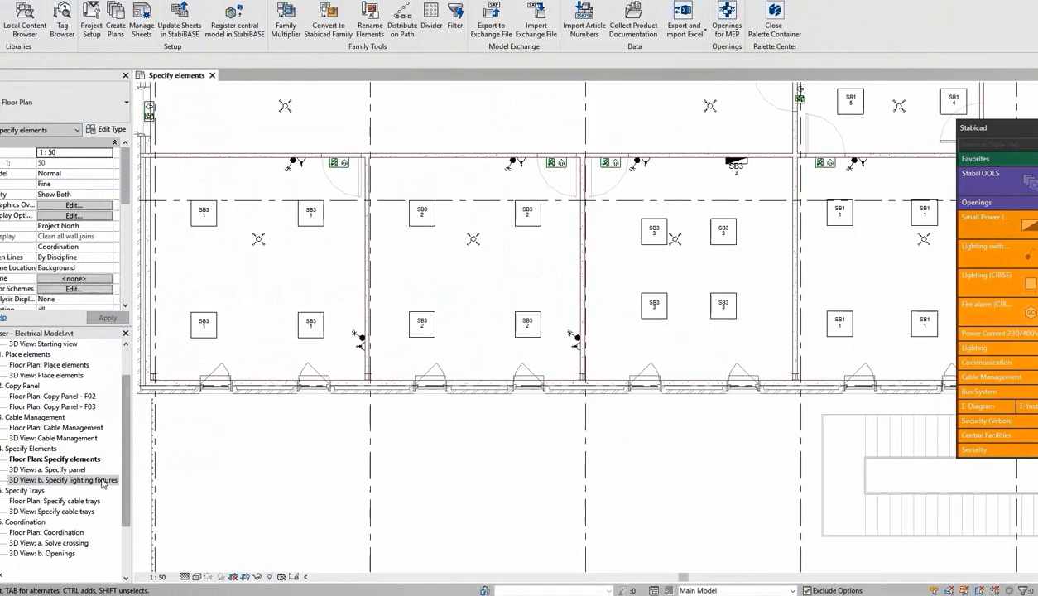
Step: Open the Specify cable trays 3D view and floor plan, close Specify elements, and tile both views zoomed to fit
double_click(82, 513)
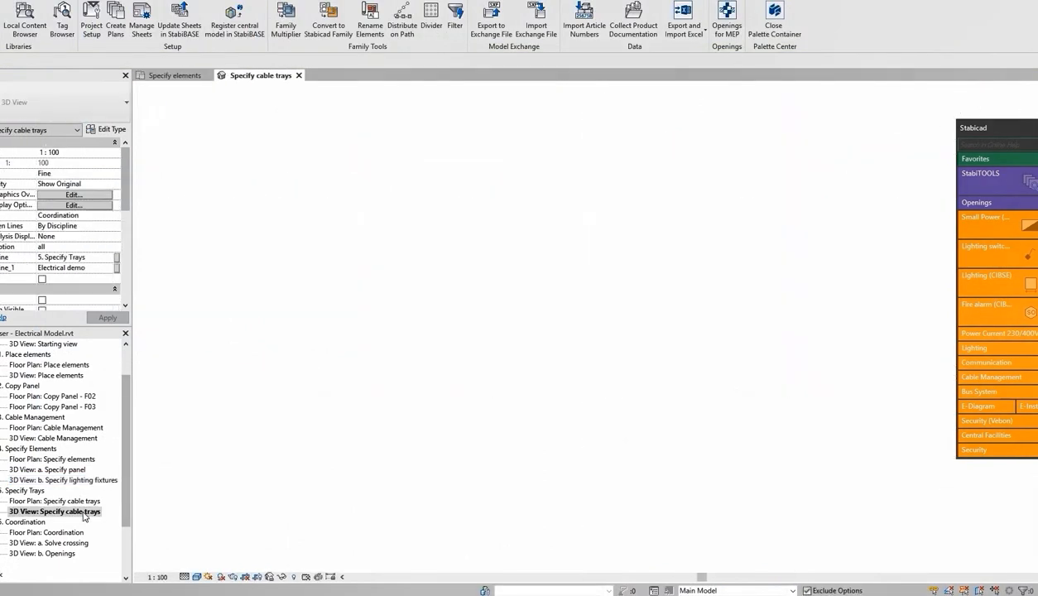
double_click(80, 501)
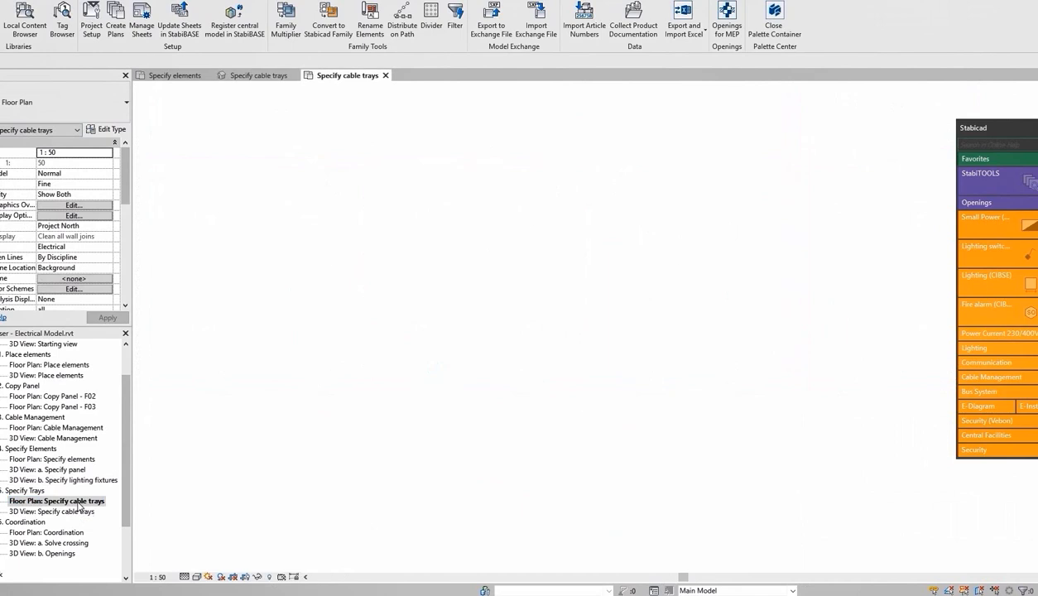
left_click(206, 75)
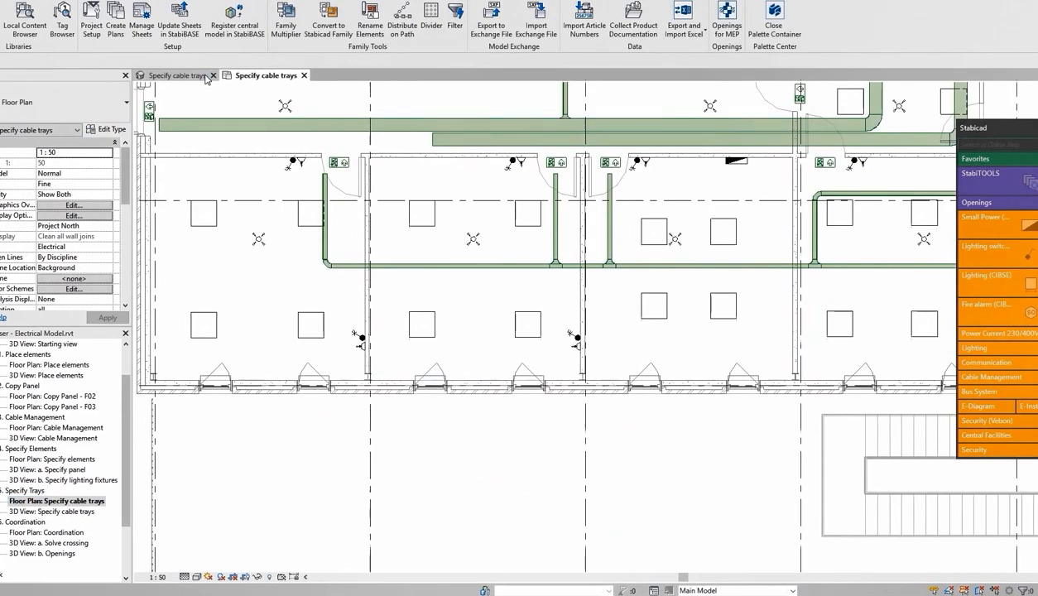
key("w")
key("t")
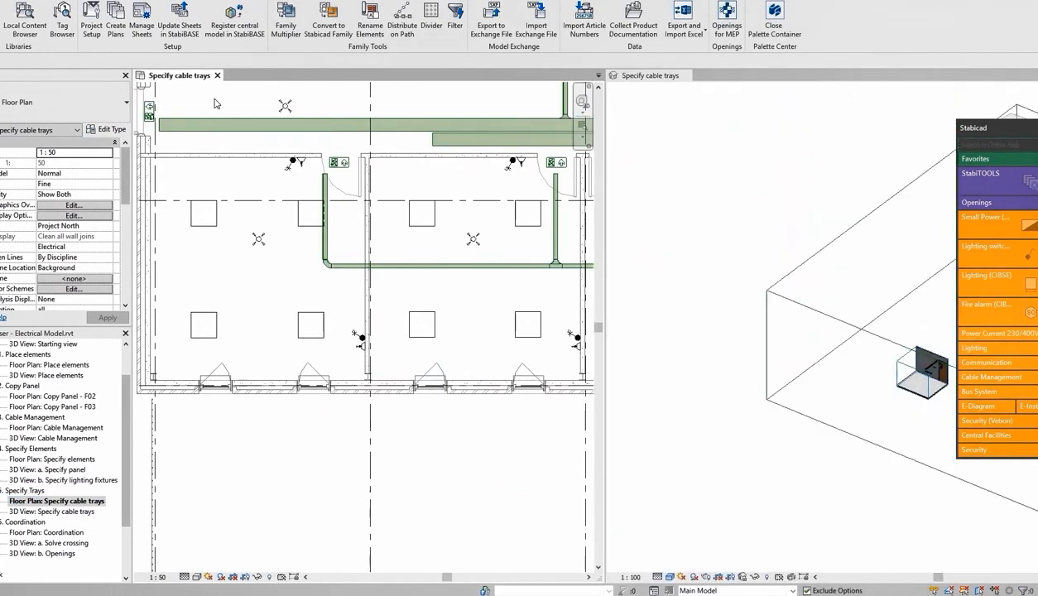
key("z")
key("a")
Step: Examine the cable tray and its bend beside the door in the Specify cable trays 3D view
scroll(281, 372, "up", 5)
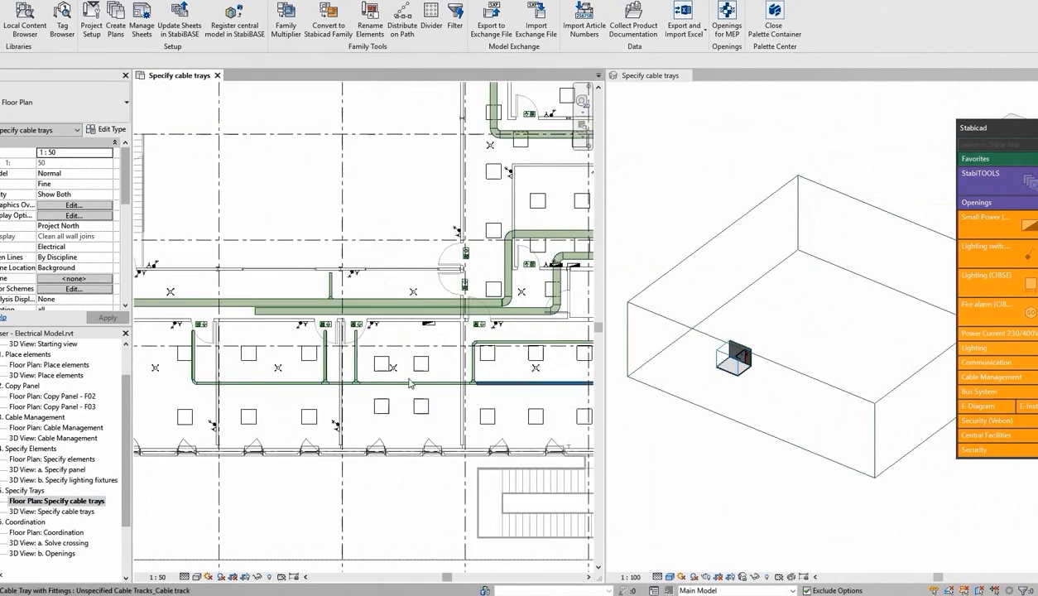
scroll(735, 356, "up", 8)
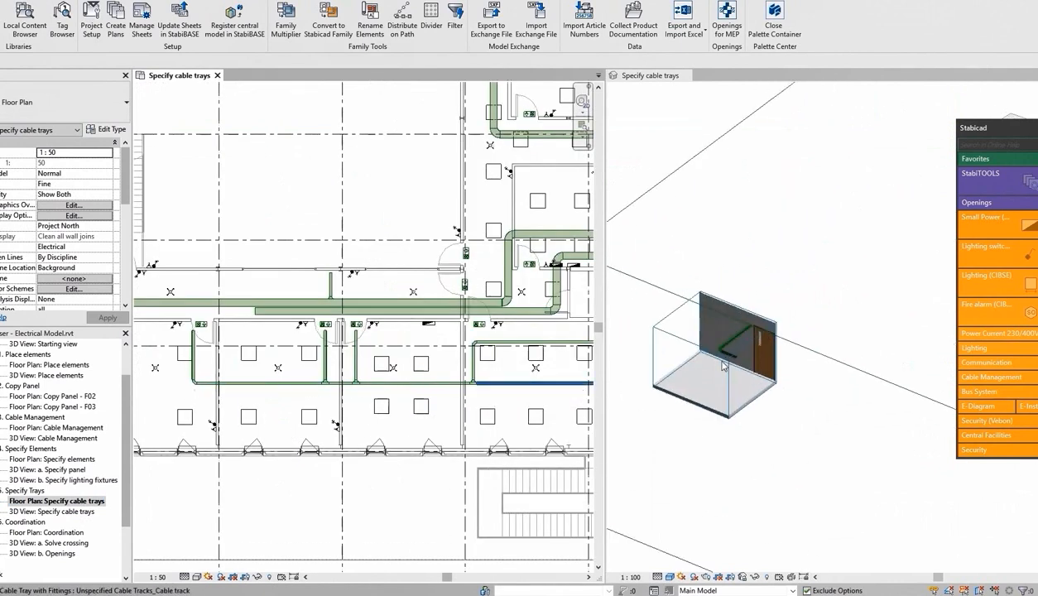
scroll(721, 338, "up", 5)
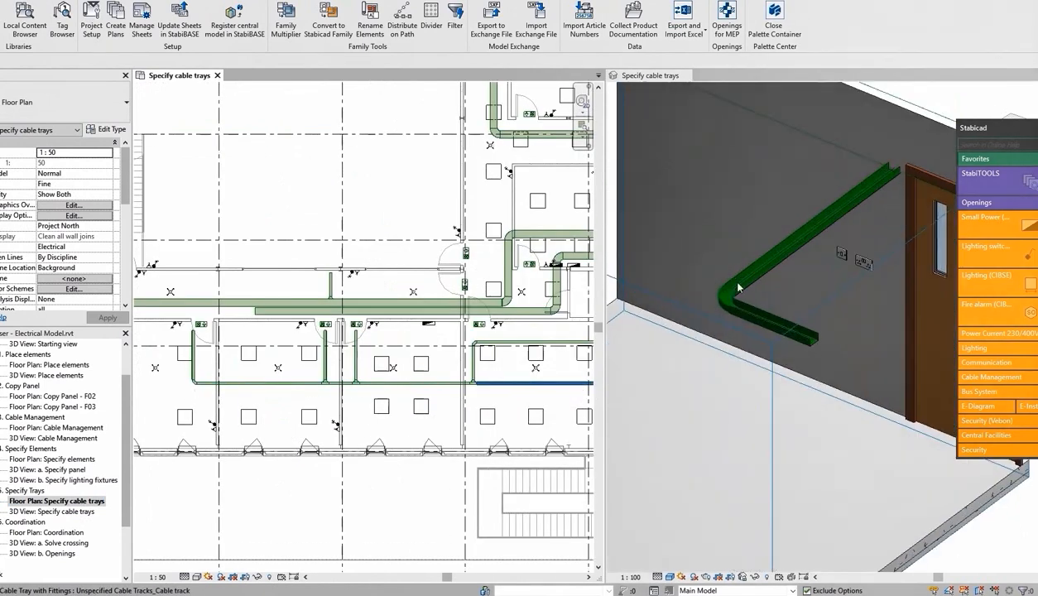
scroll(720, 305, "up", 1)
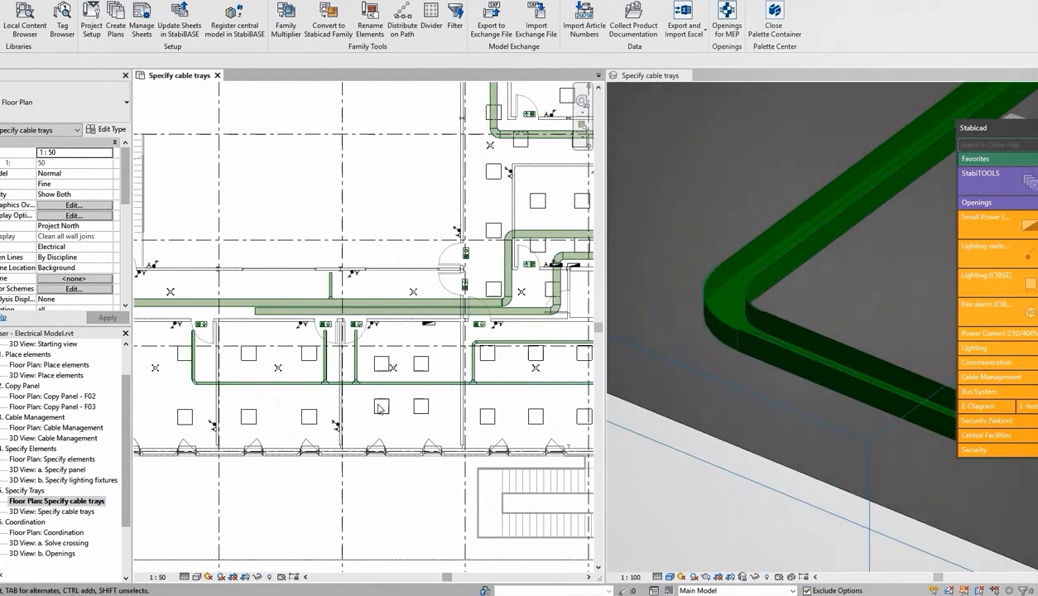
Step: Change the articles of the connected 100 x 60 mm cable tray network to Vergokan Cable trays, type Perforated cable tray, thickness 1.00
key("Tab")
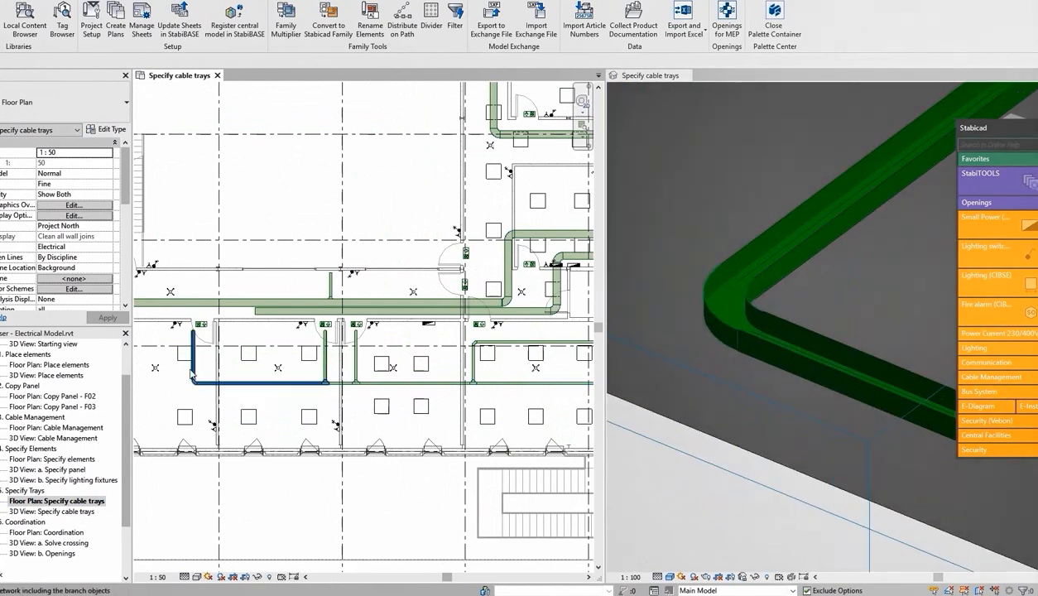
left_click(192, 400)
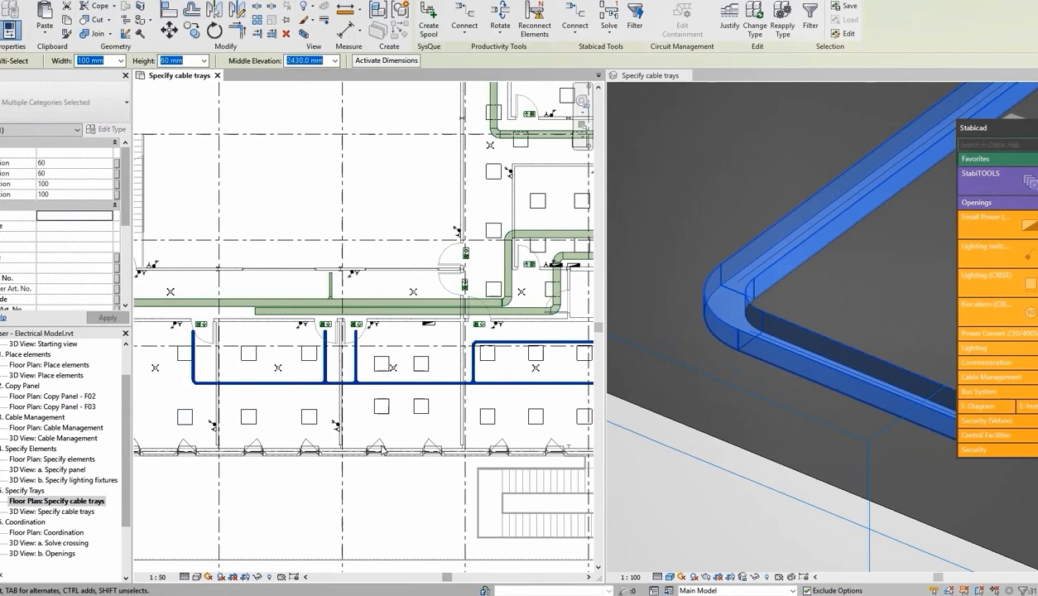
left_click(701, 1)
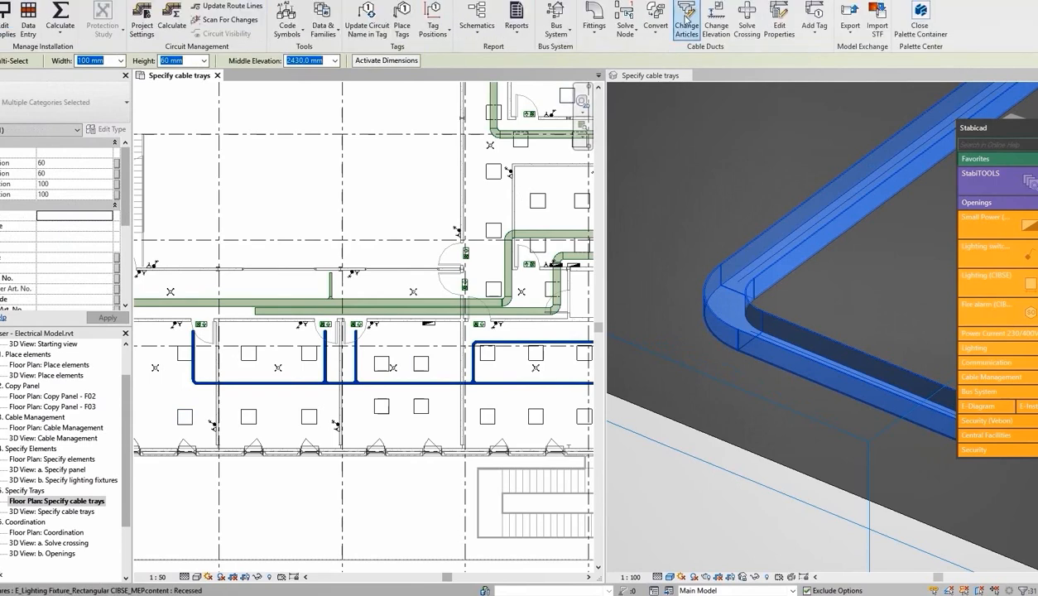
left_click(685, 18)
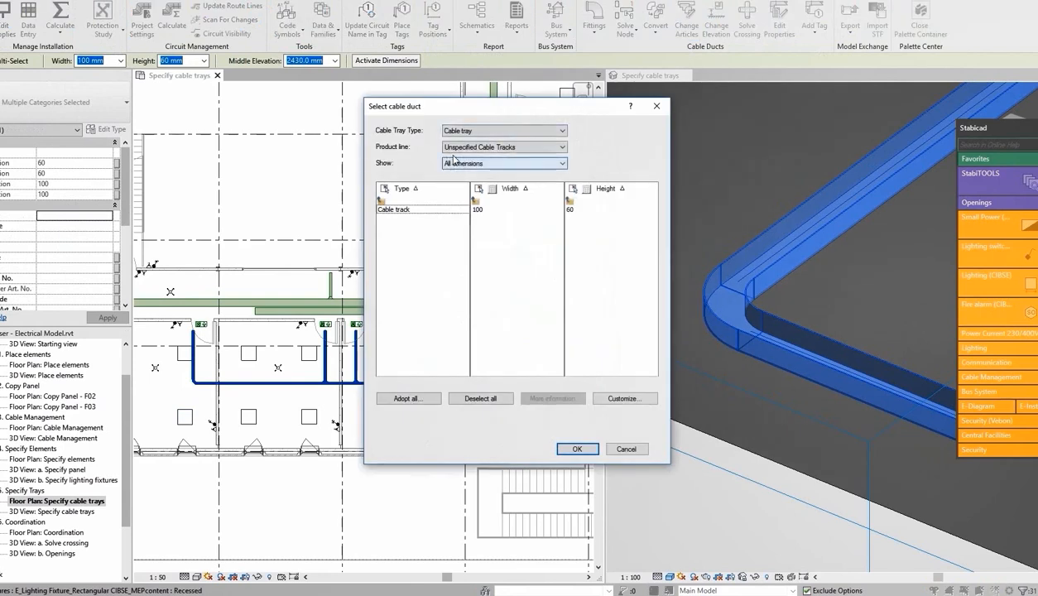
left_click(488, 150)
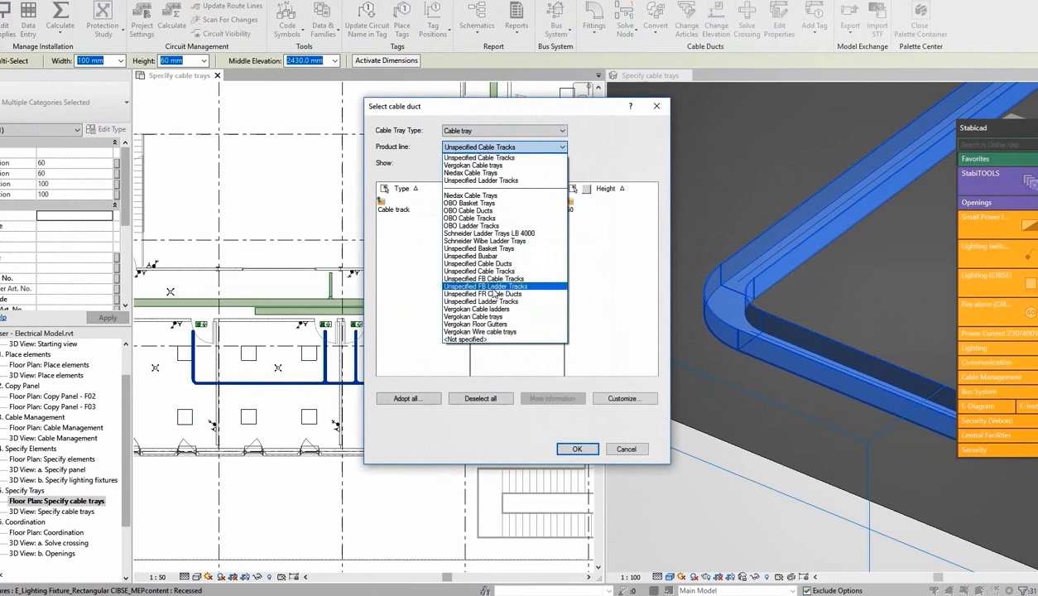
left_click(505, 317)
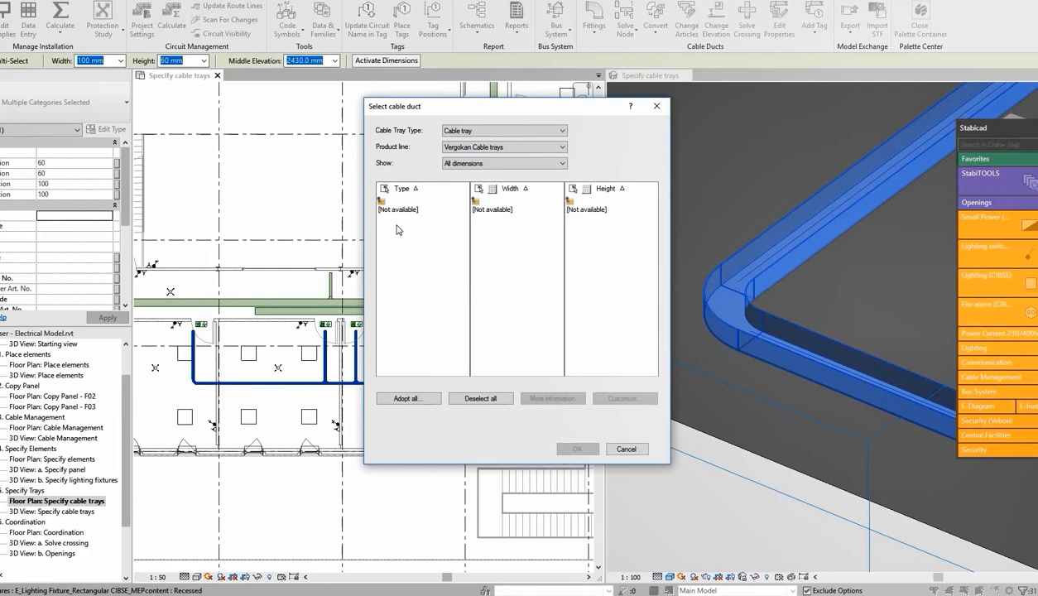
left_click_drag(365, 211, 144, 221)
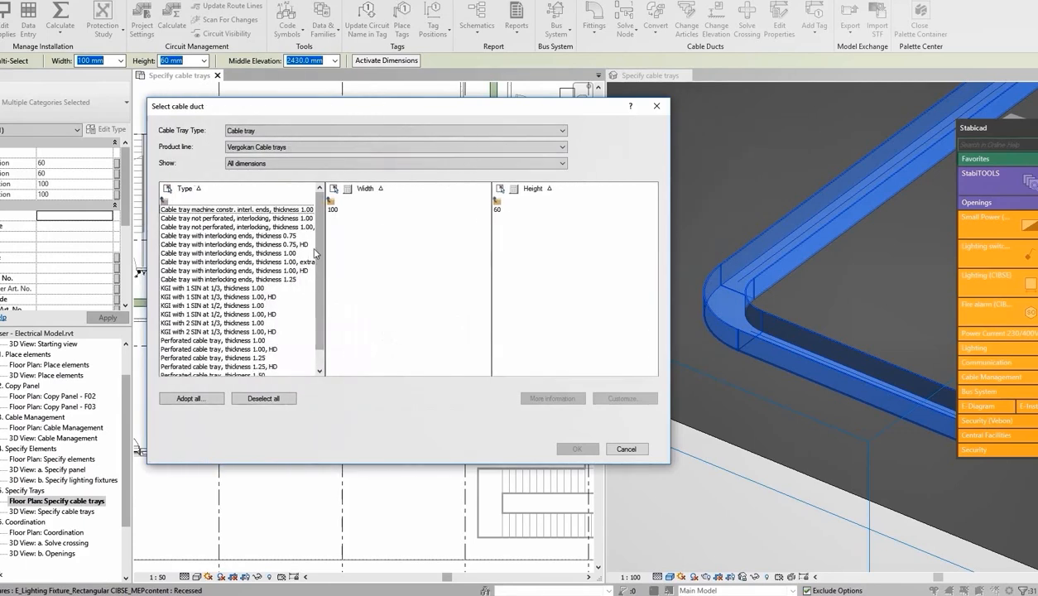
scroll(316, 252, "down", 1)
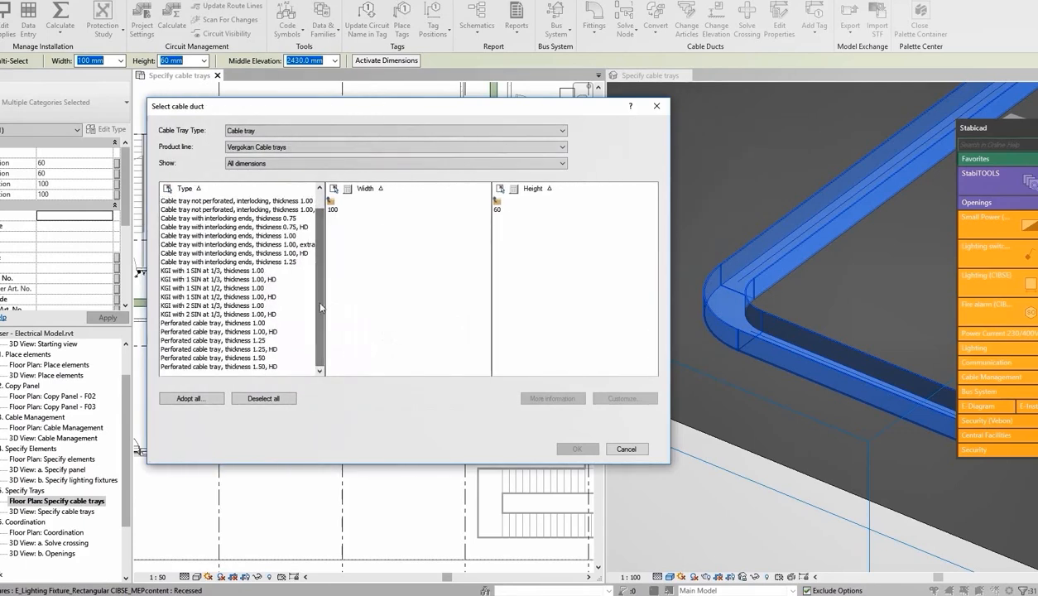
left_click(250, 325)
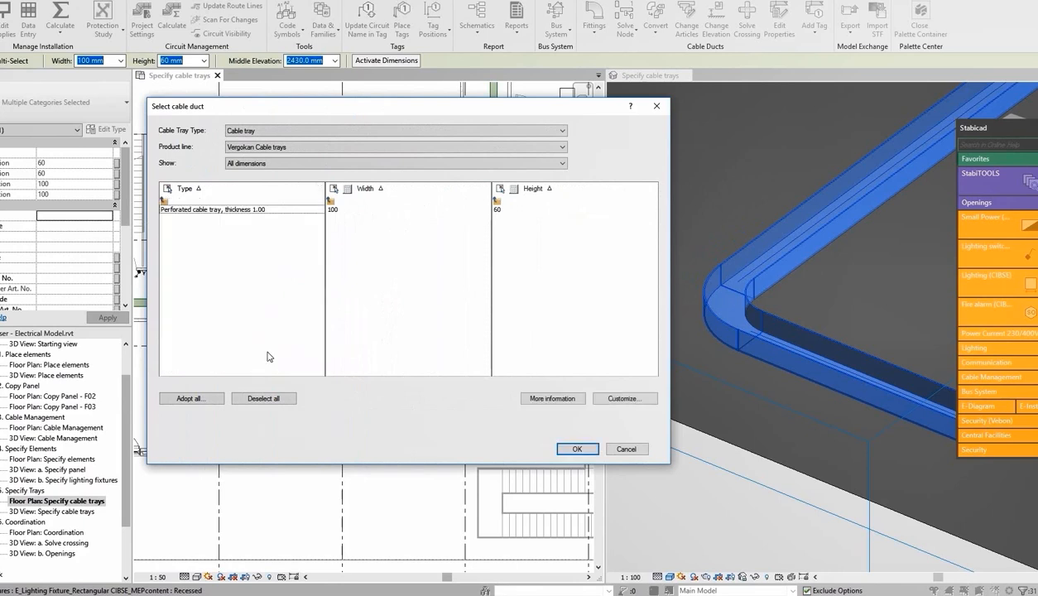
left_click(576, 449)
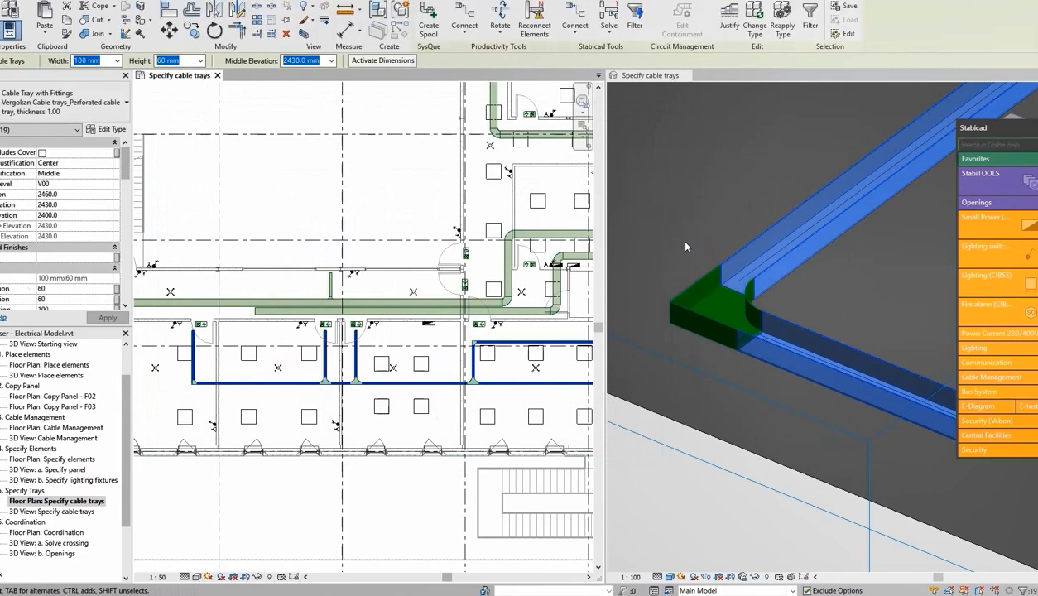
Step: Inspect the product data of the horizontal T-piece on the tray run near the partition wall, including its article number and URL
scroll(308, 404, "up", 5)
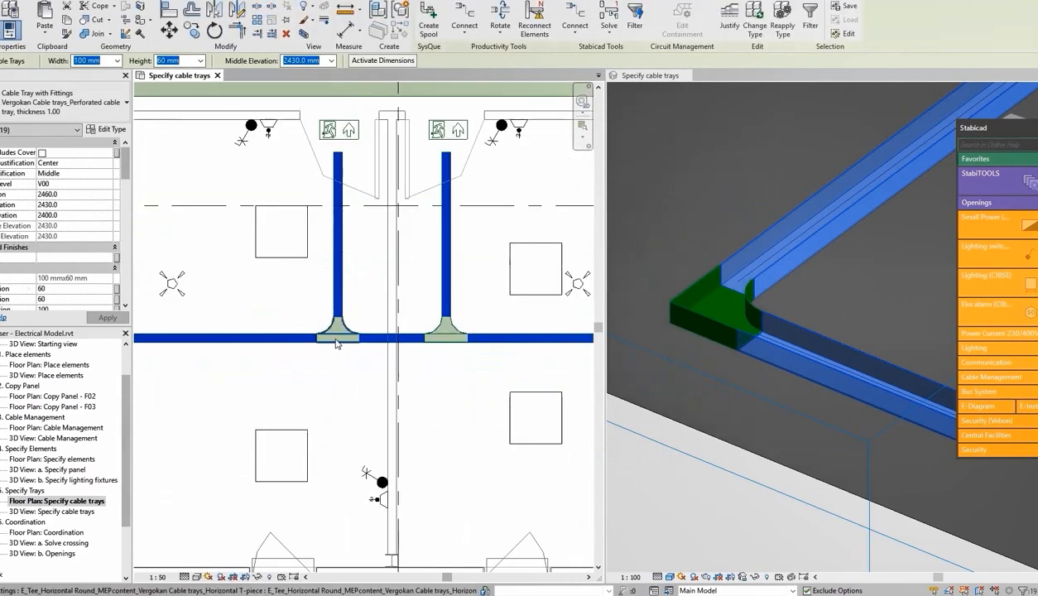
left_click(336, 387)
left_click(345, 349)
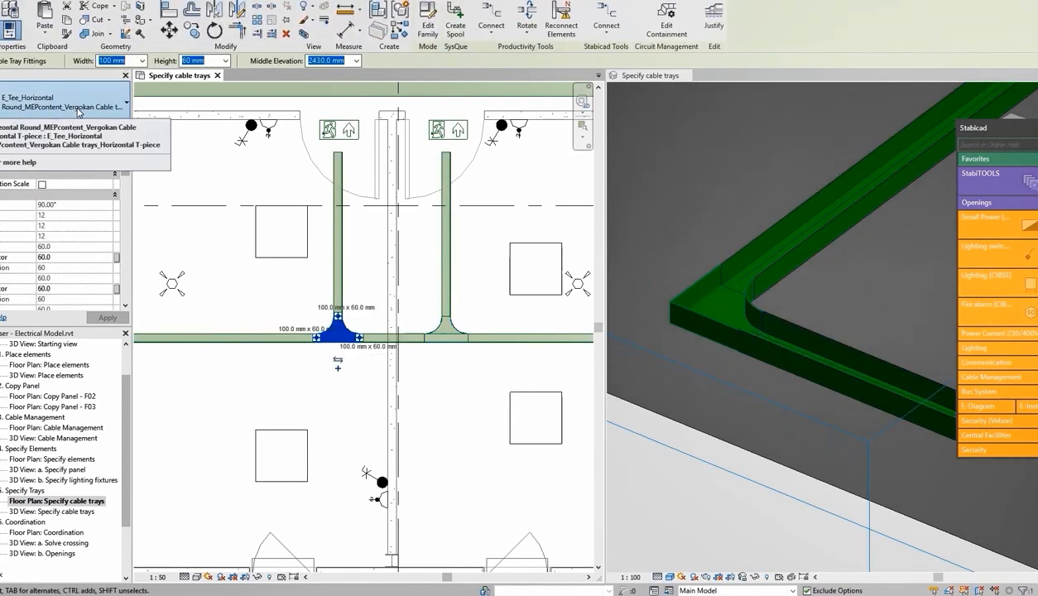
scroll(87, 228, "down", 3)
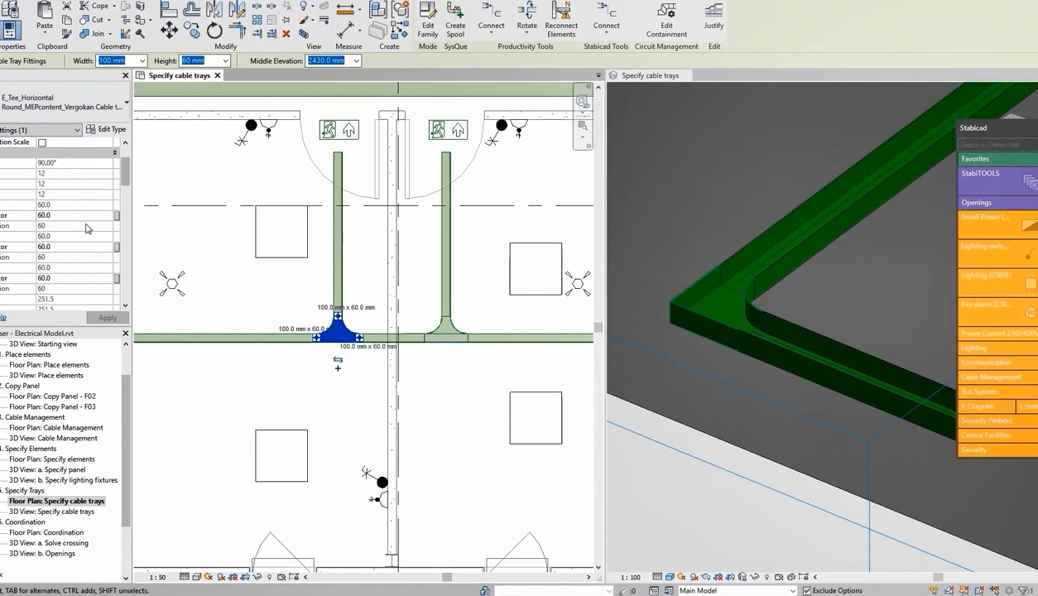
scroll(87, 227, "down", 5)
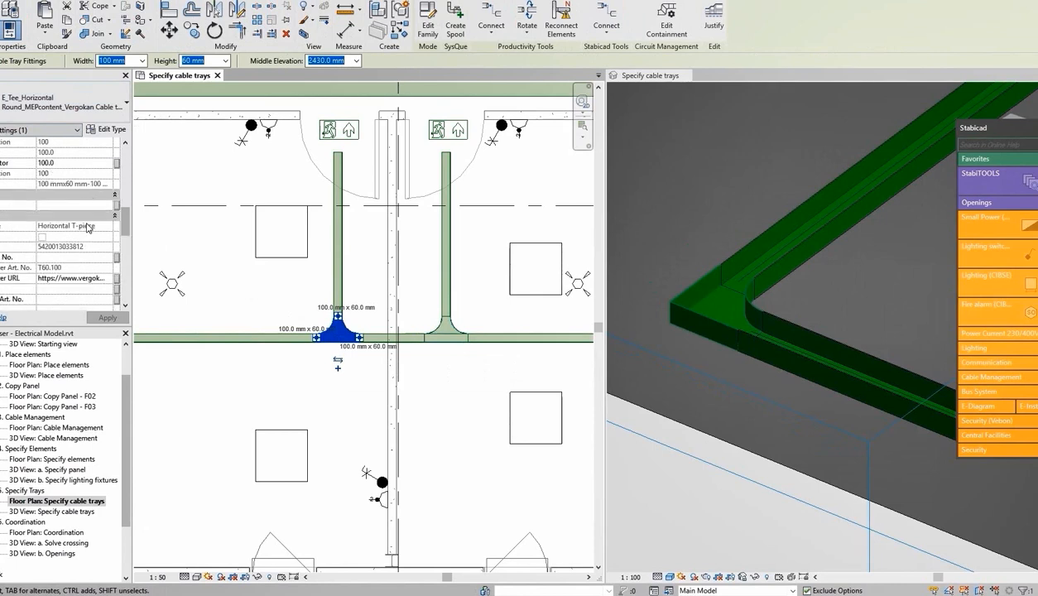
scroll(87, 229, "down", 2)
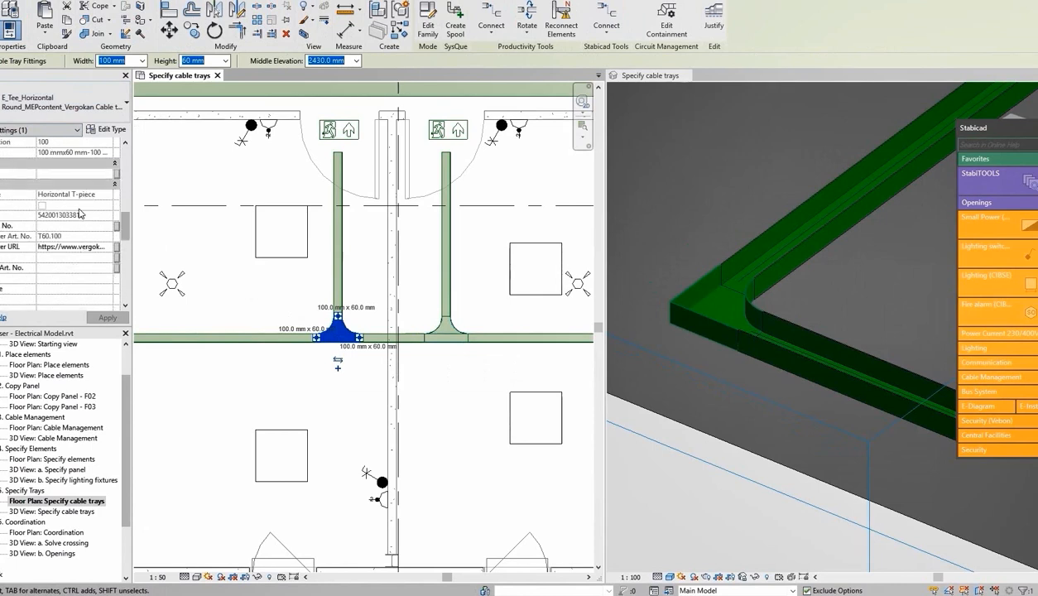
scroll(80, 212, "down", 1)
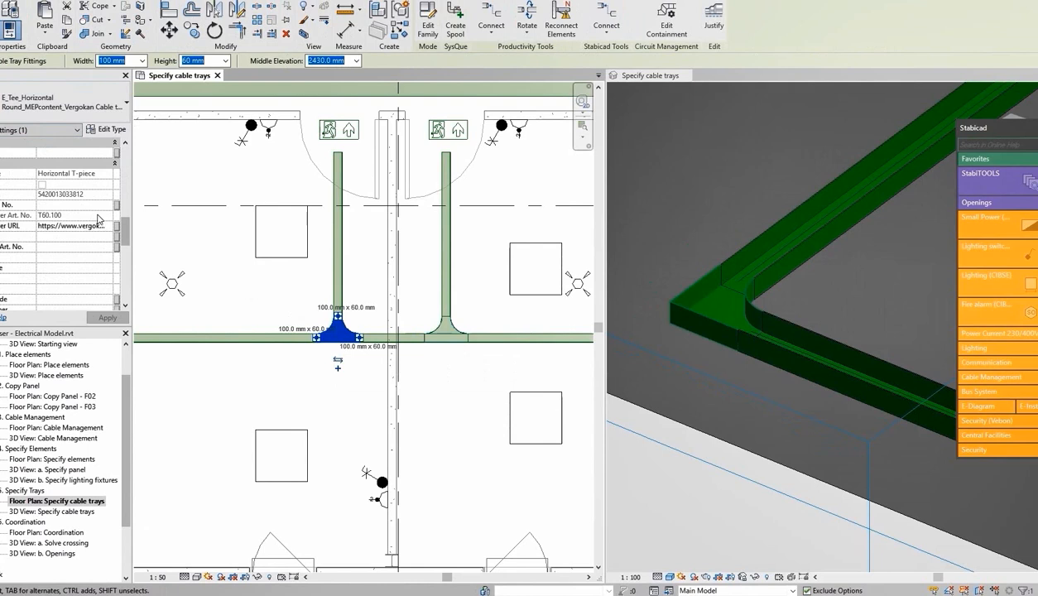
left_click(261, 374)
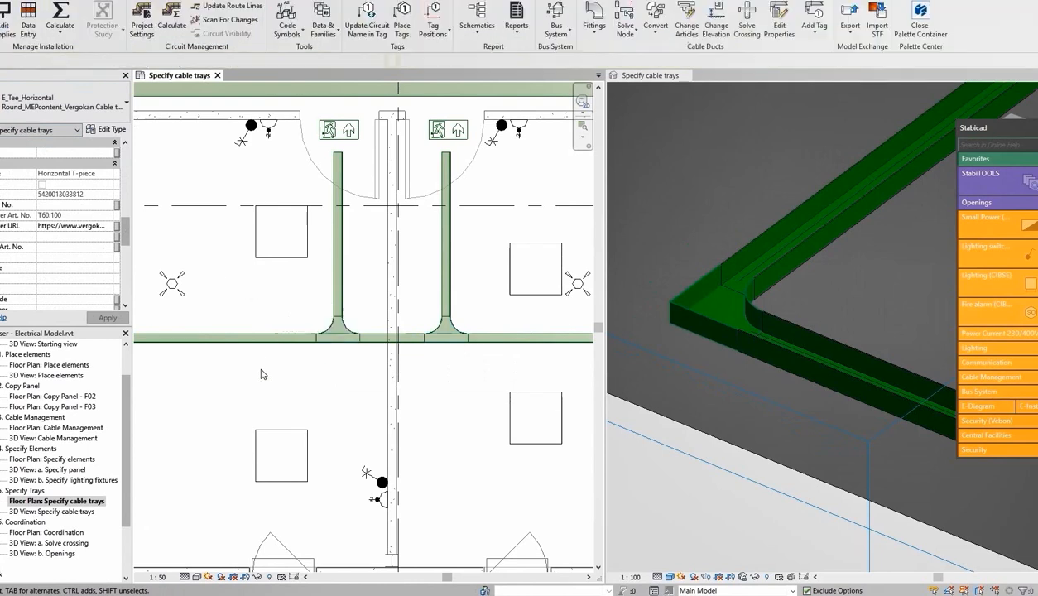
Step: Highlight the whole connected Vergokan cable tray network in the floor plan to check its extent, without selecting it
scroll(262, 376, "down", 4)
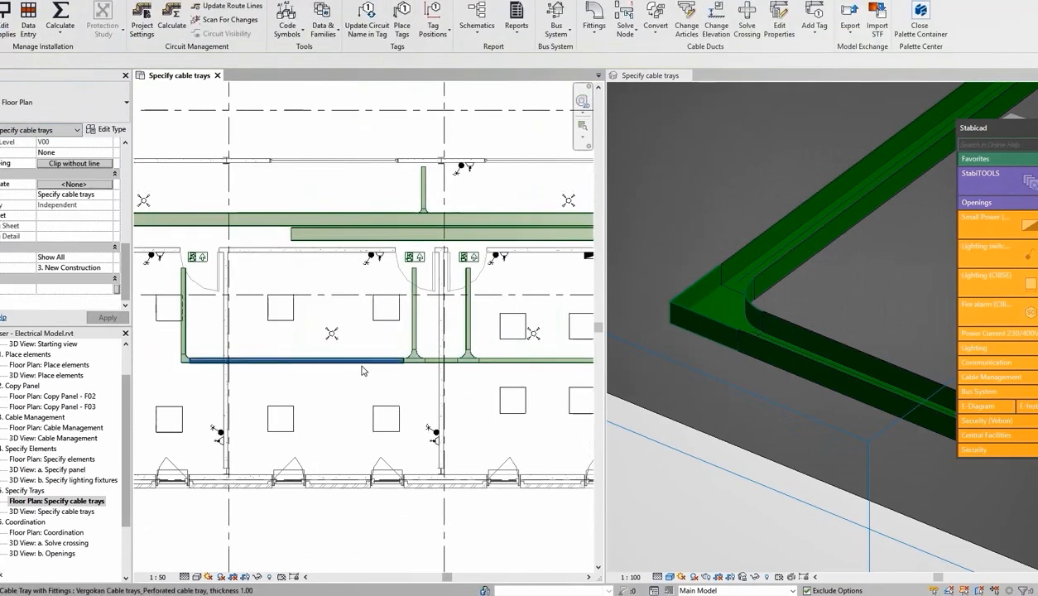
key("Tab")
key("Tab")
key("Tab")
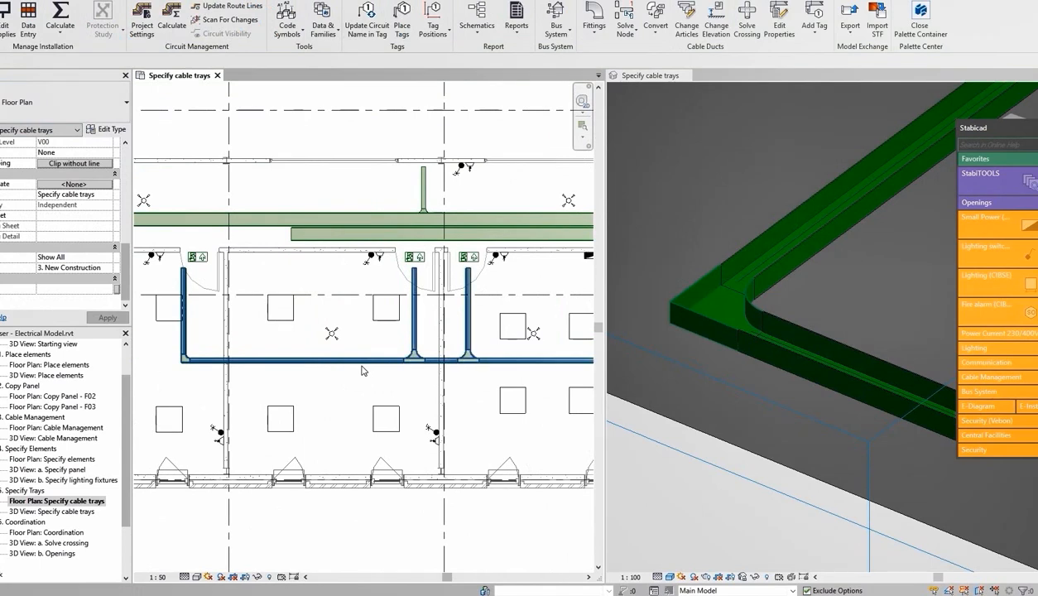
left_click(358, 391)
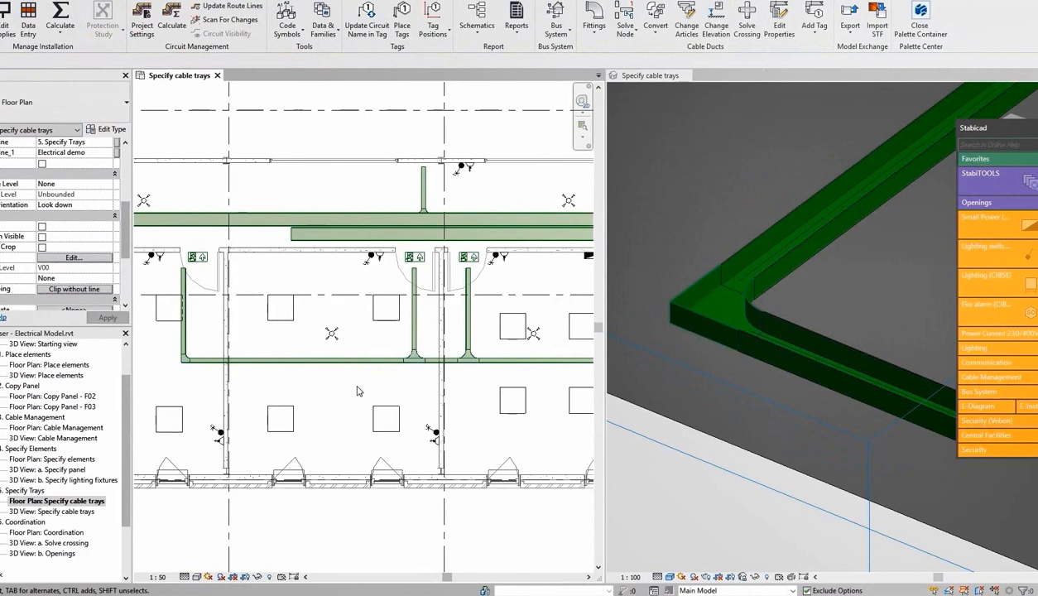
Step: Delete the horizontal bend at the corner of the cable tray run in the floor plan
scroll(175, 371, "up", 5)
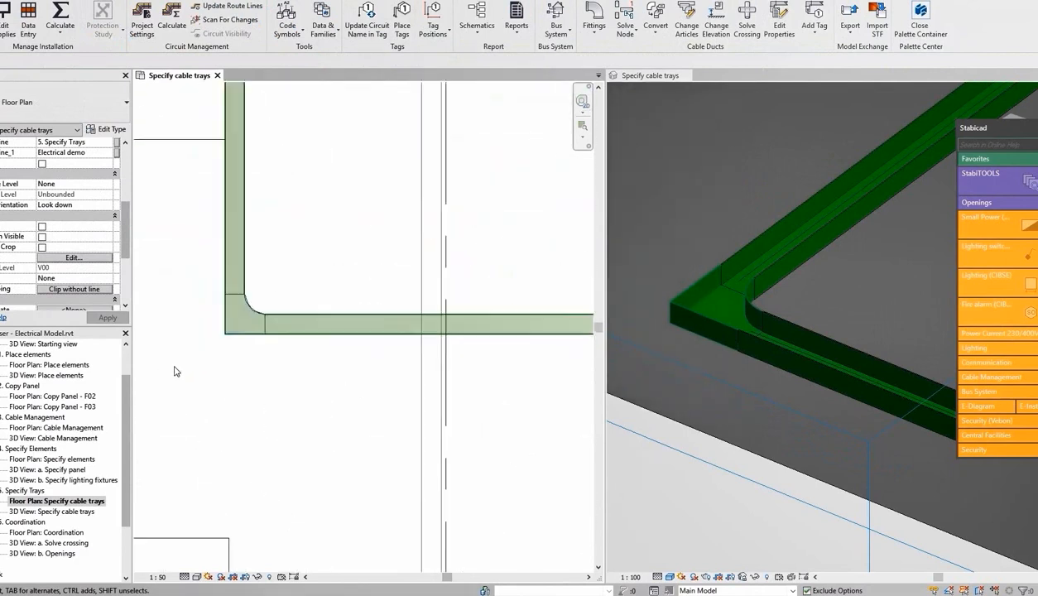
scroll(173, 372, "up", 1)
left_click_drag(218, 236, 349, 360)
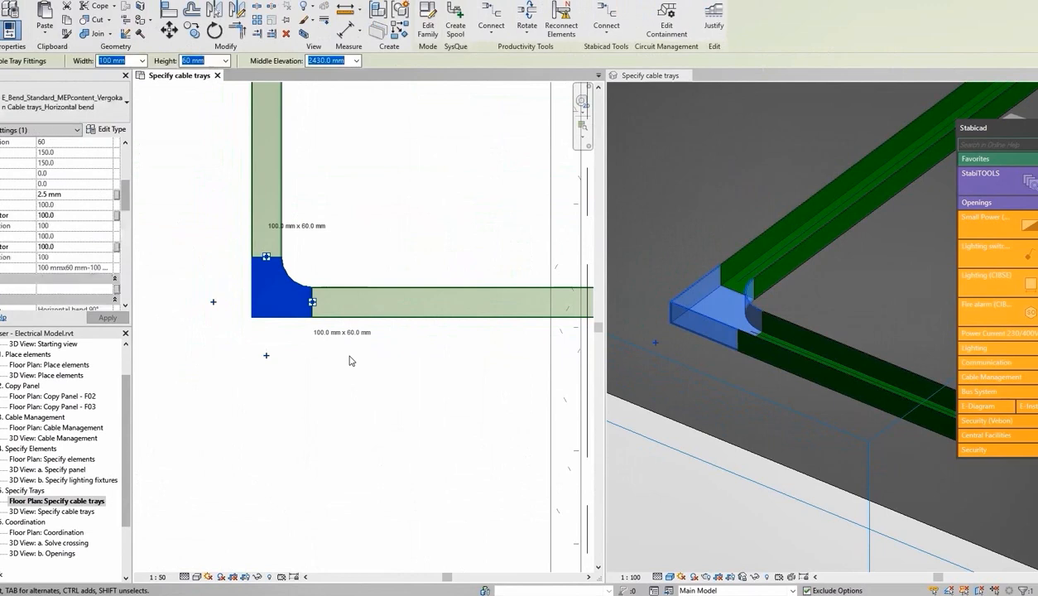
key("Delete")
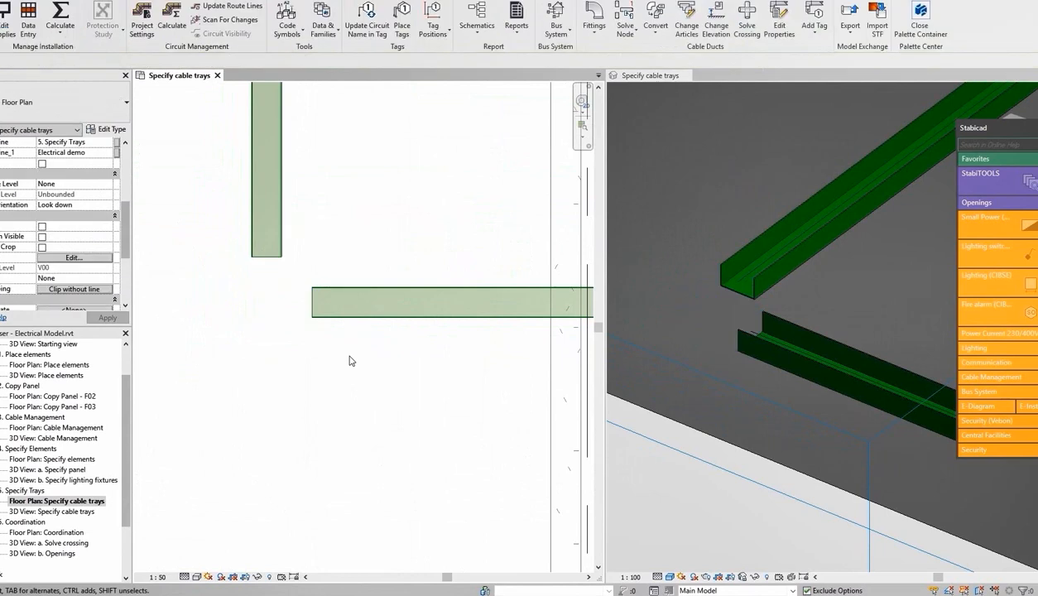
Step: Solve the open tray corner with Solution 3, the Bend Adjustable elbow - VH 100x60, comparing the solutions in large Isometric left thumbnails
left_click(990, 379)
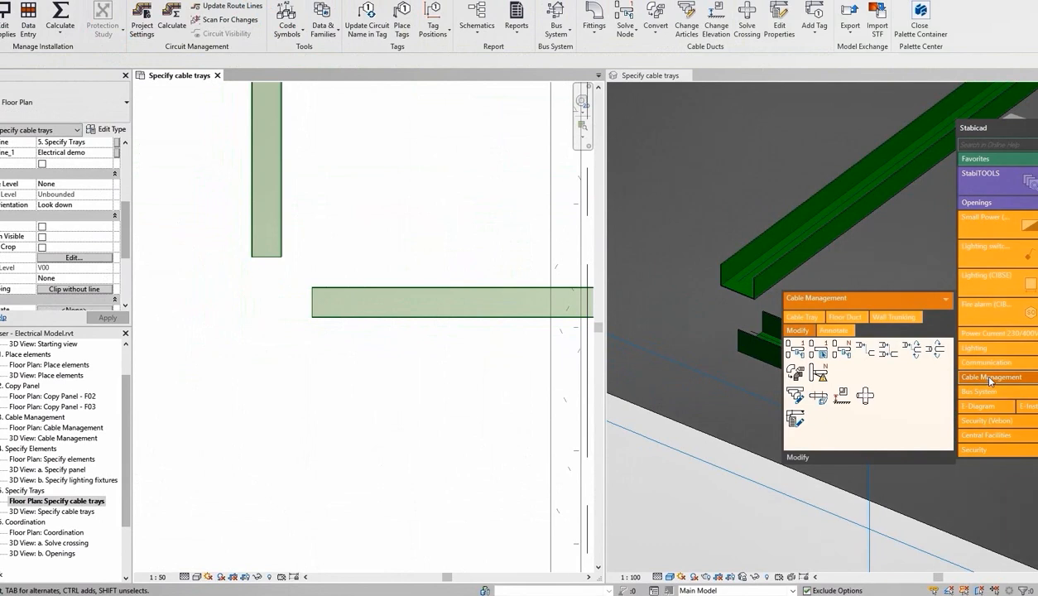
left_click(818, 351)
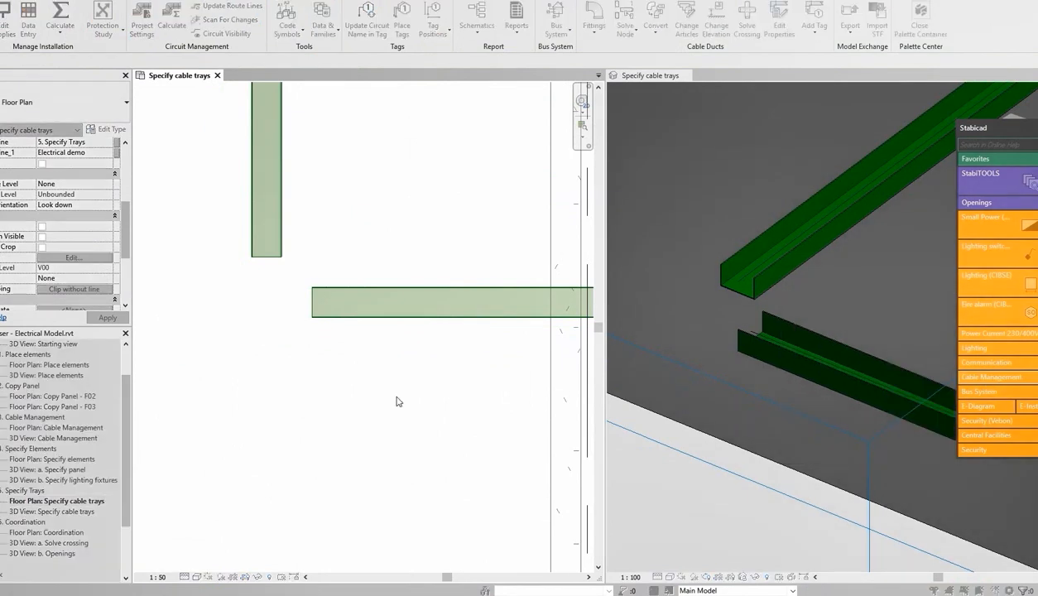
left_click_drag(209, 225, 377, 386)
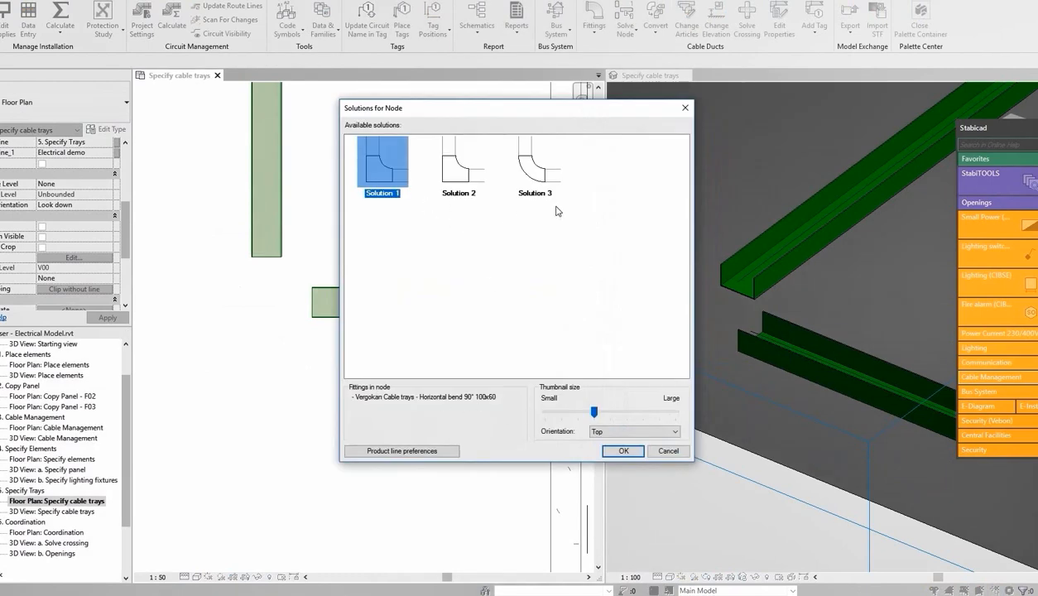
left_click(599, 431)
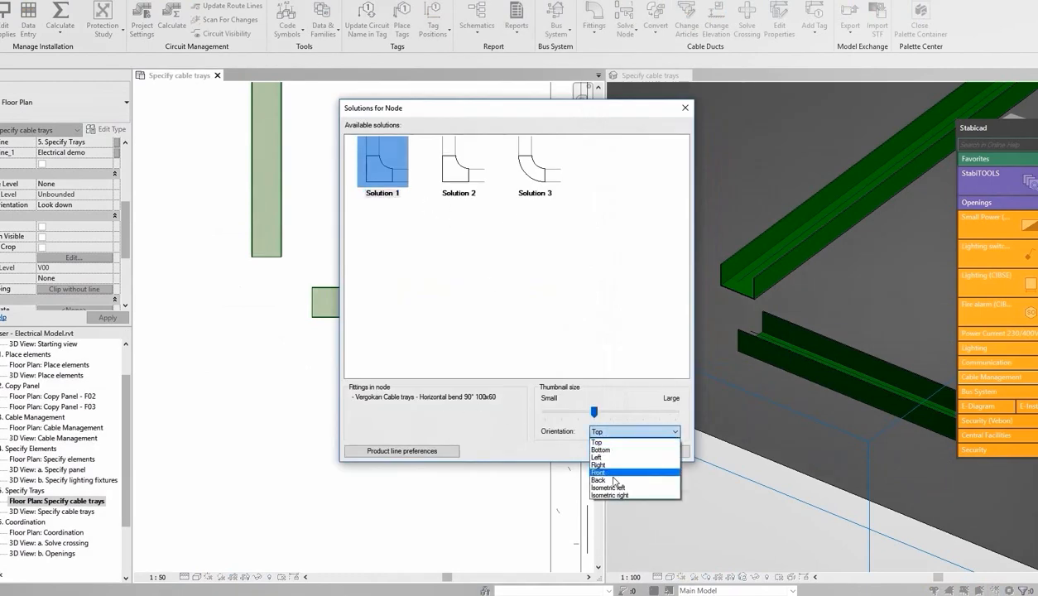
left_click(609, 488)
left_click(600, 412)
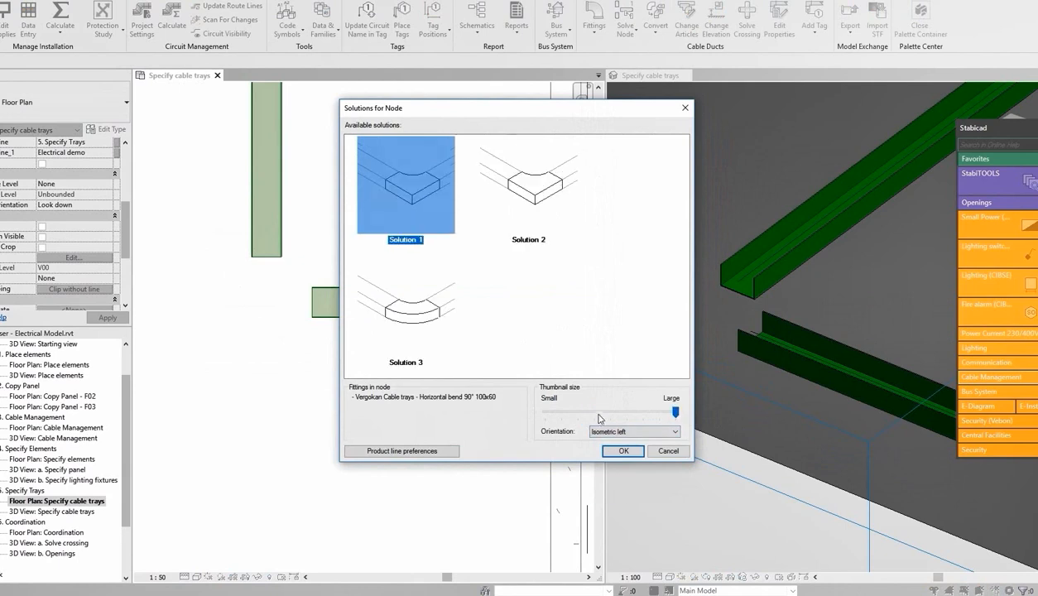
left_click(419, 302)
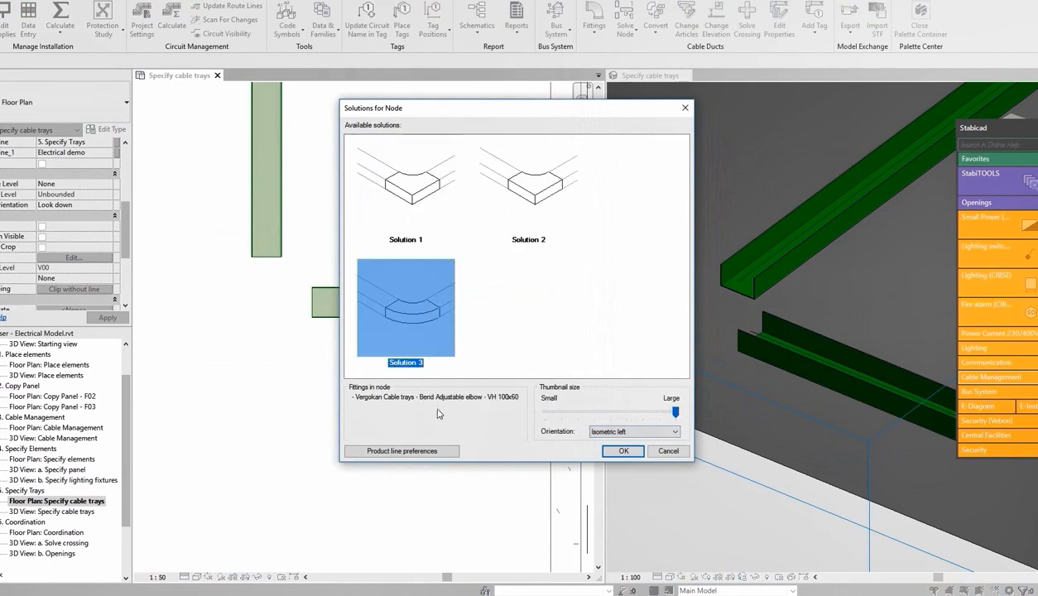
left_click(622, 451)
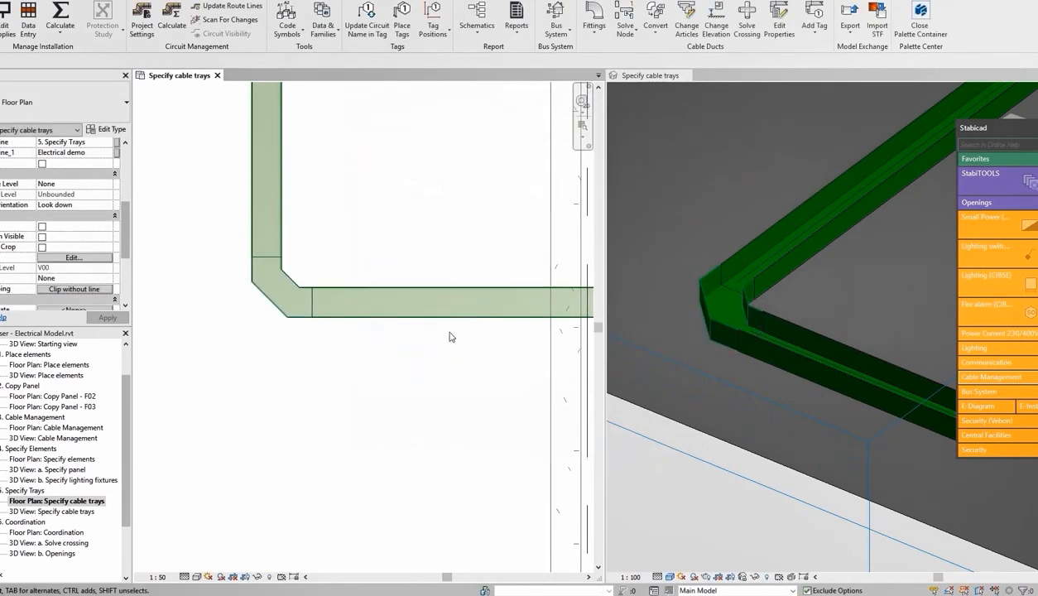
Step: Inspect the product data of the new adjustable elbow, including its angles, article number and URL, and deselect it
key("Tab")
left_click(290, 326)
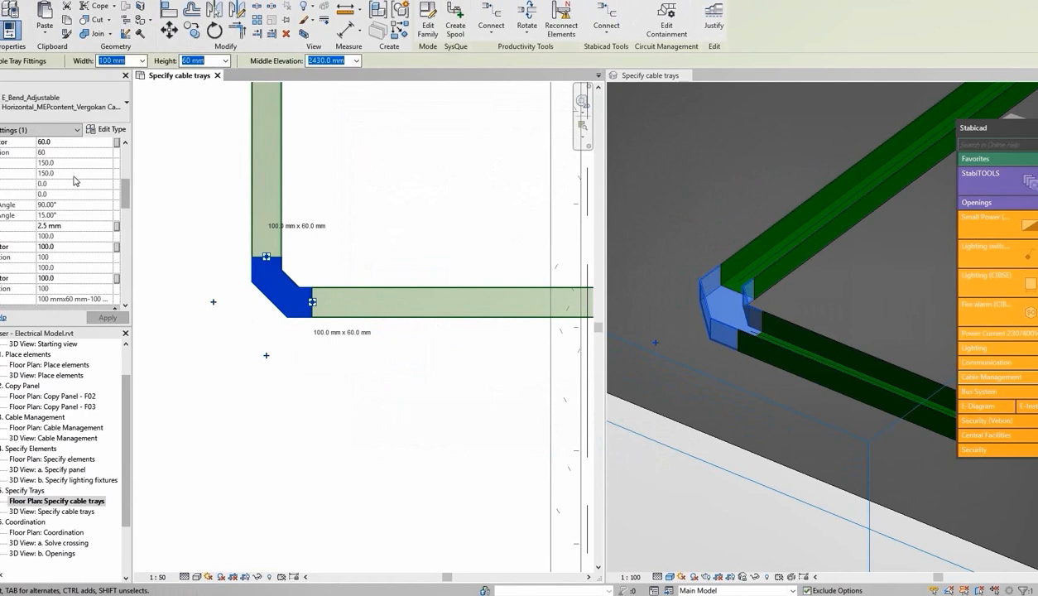
scroll(87, 204, "up", 5)
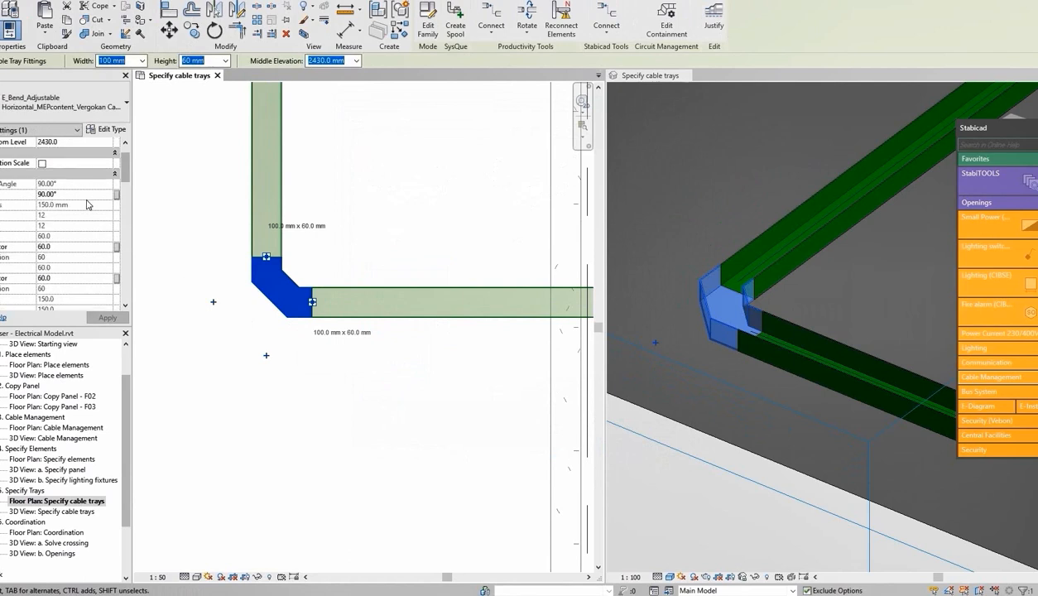
scroll(87, 205, "down", 6)
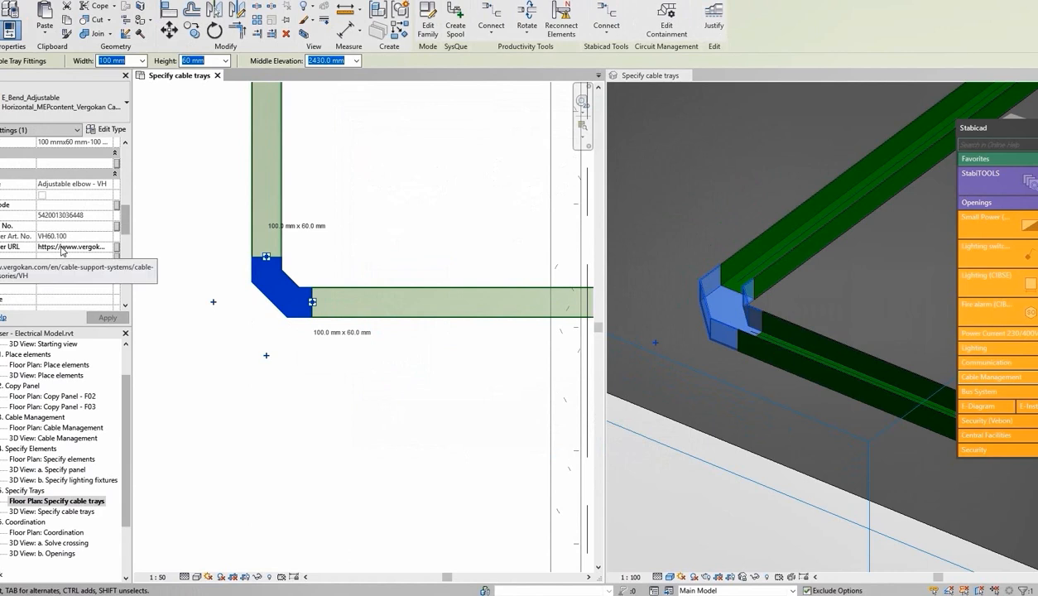
left_click(394, 402)
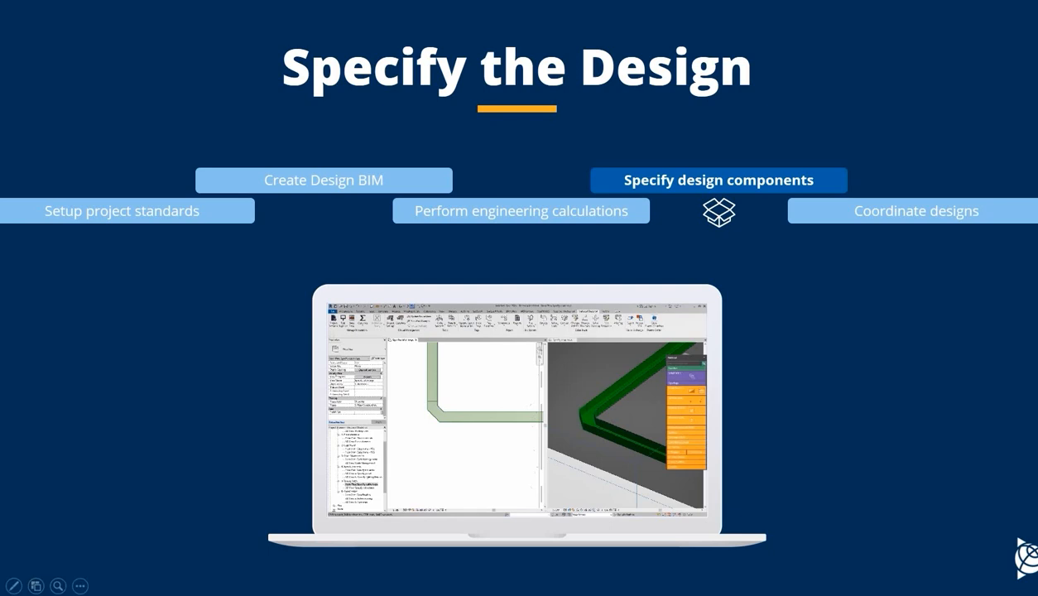
left_click(931, 340)
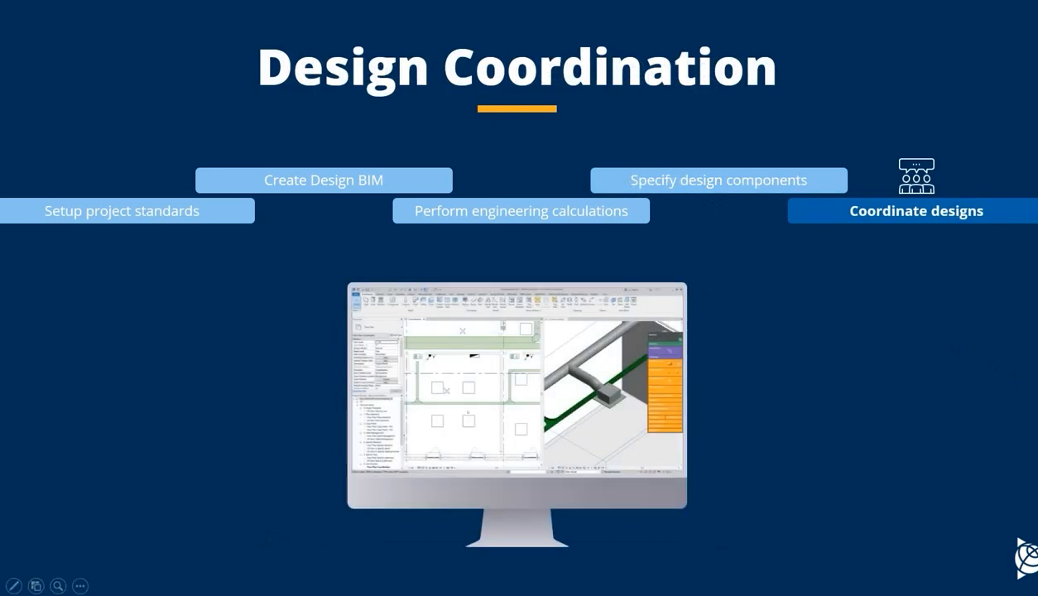
Step: Solve the cable tray's crossing with the duct in the 3D view by raising it 200 mm relative to its current elevation at 30 degrees
left_click(613, 412)
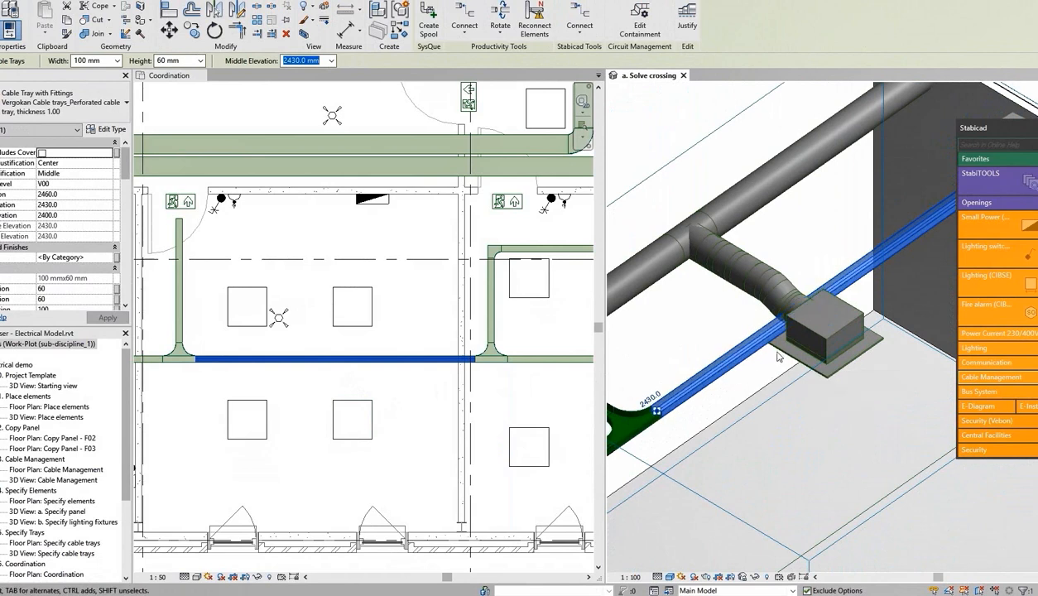
key("Escape")
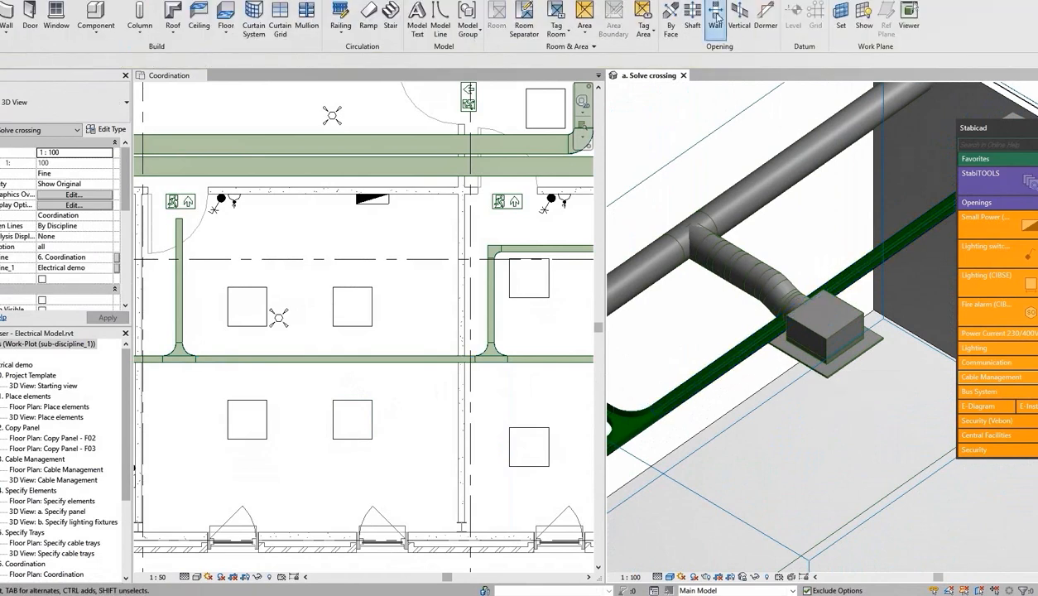
scroll(717, 7, "down", 3)
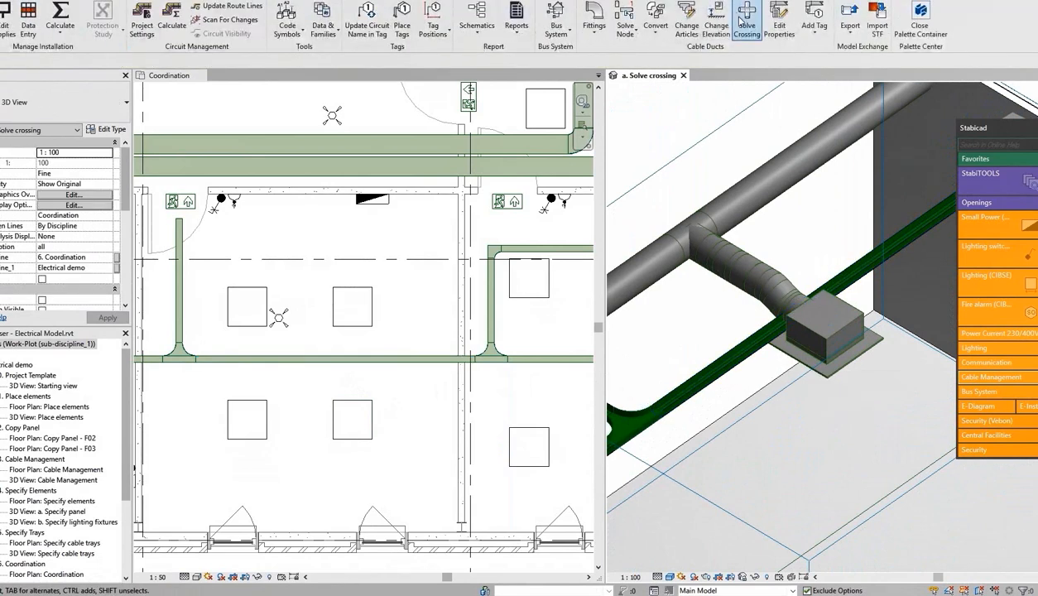
left_click(746, 19)
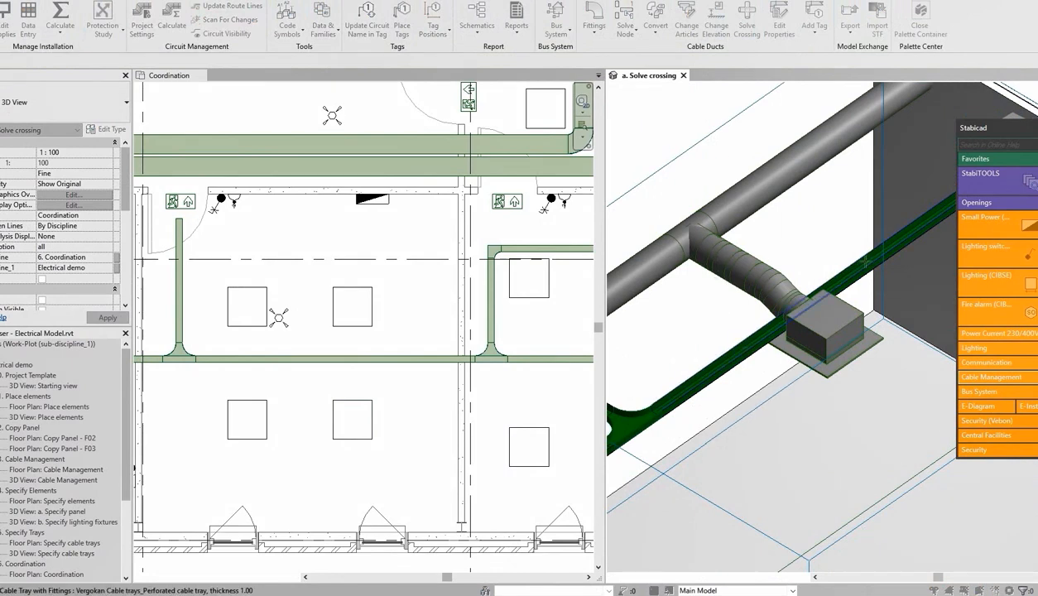
left_click(848, 313)
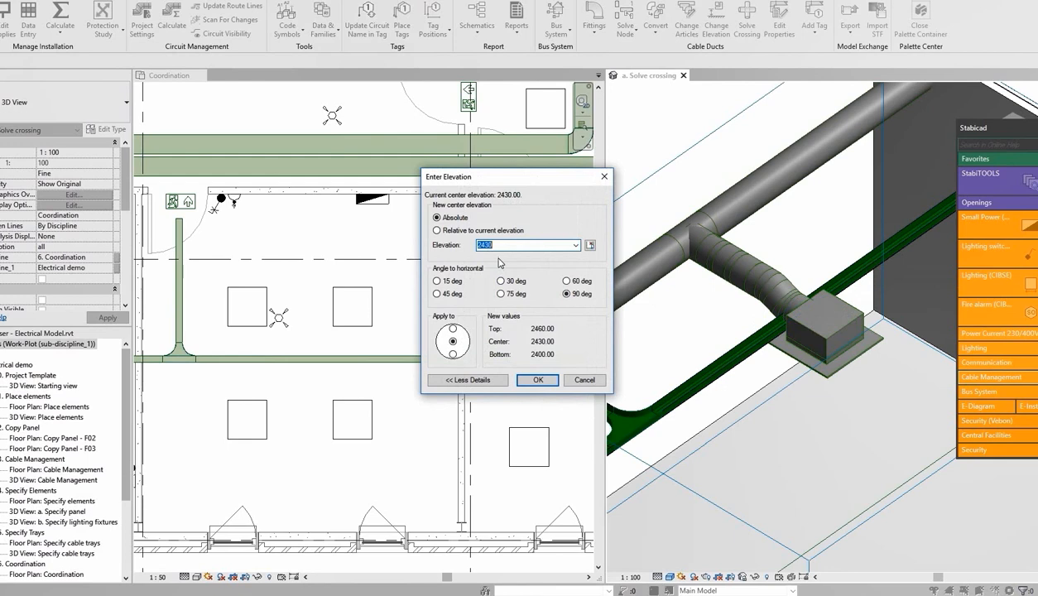
left_click(497, 232)
double_click(502, 245)
type("2")
left_click(502, 281)
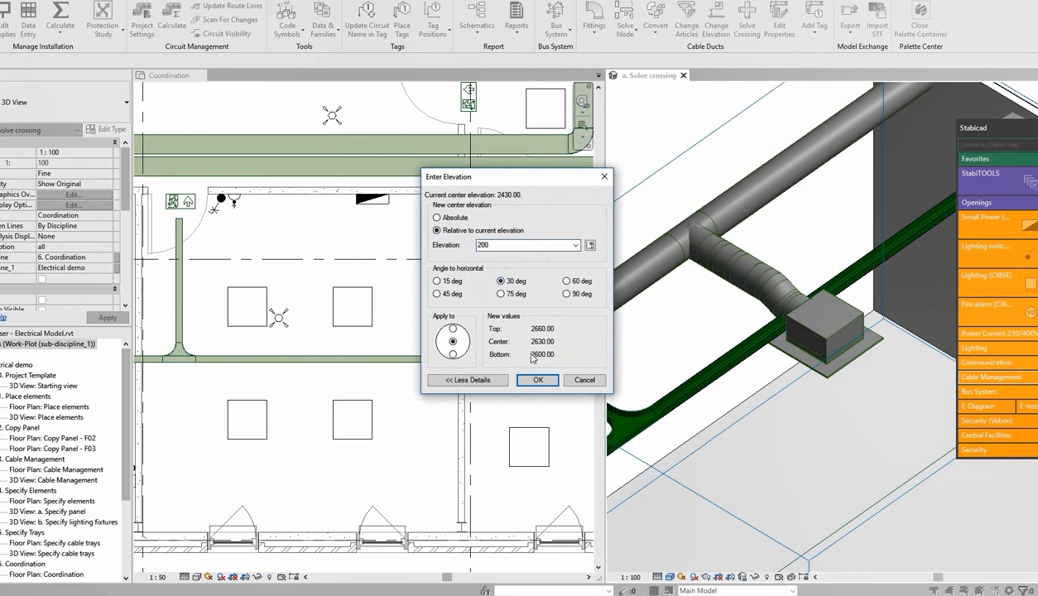
left_click(535, 379)
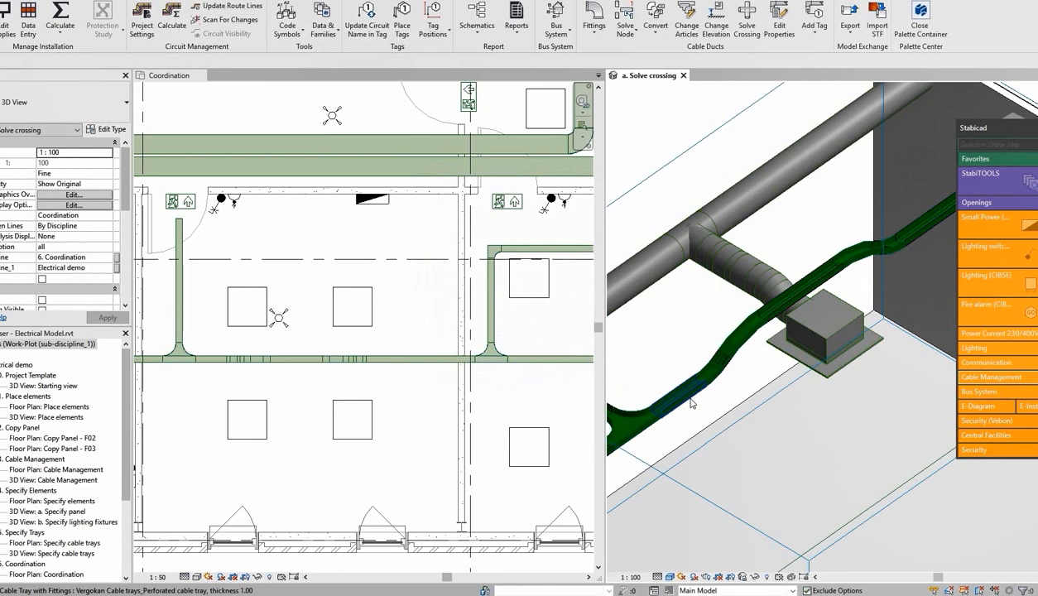
Step: Inspect an adjustable bend of the raised cable tray section and select the whole tray run to check its continuity, clearing the selection
left_click(746, 345)
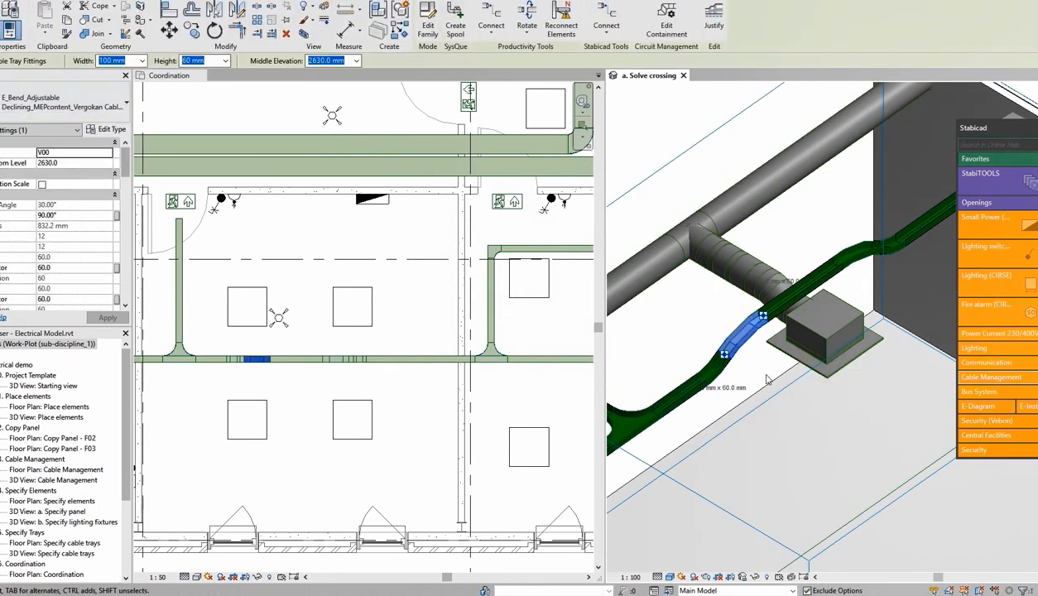
middle_click_drag(766, 379, 721, 350, "shift")
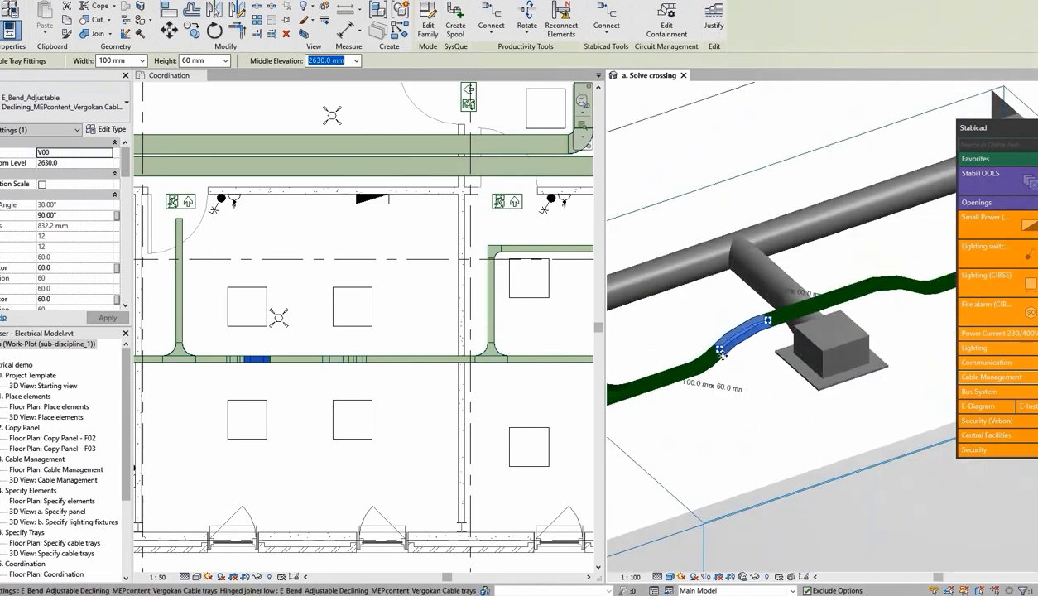
key("Escape")
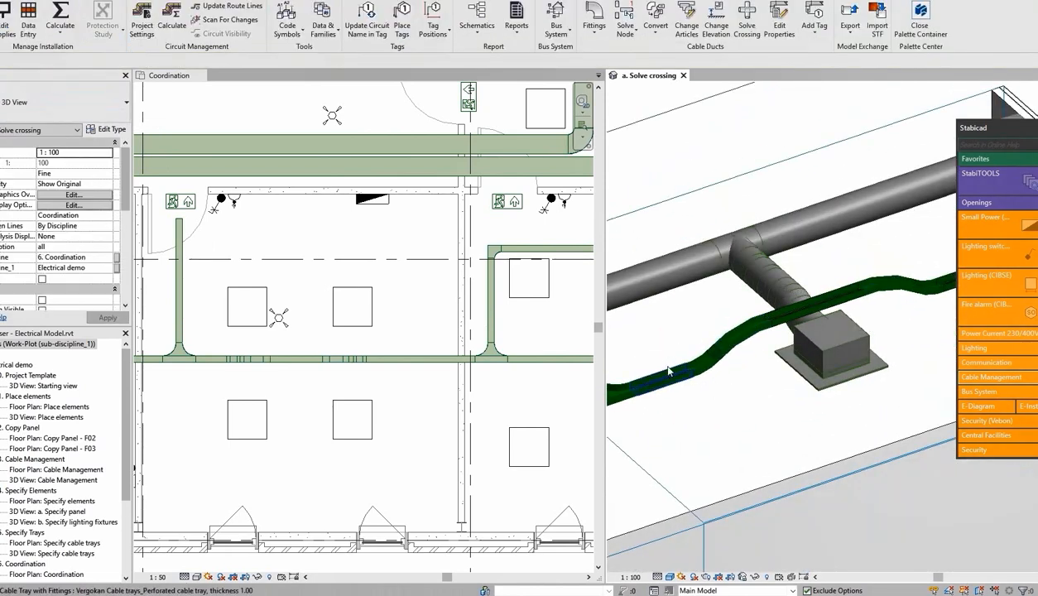
left_click(671, 372)
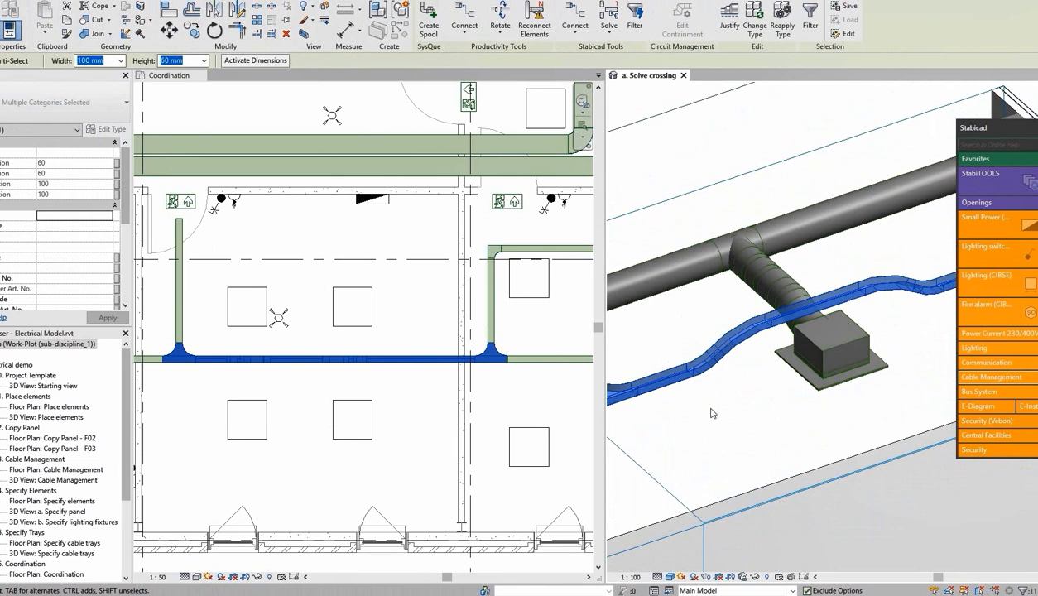
key("Escape")
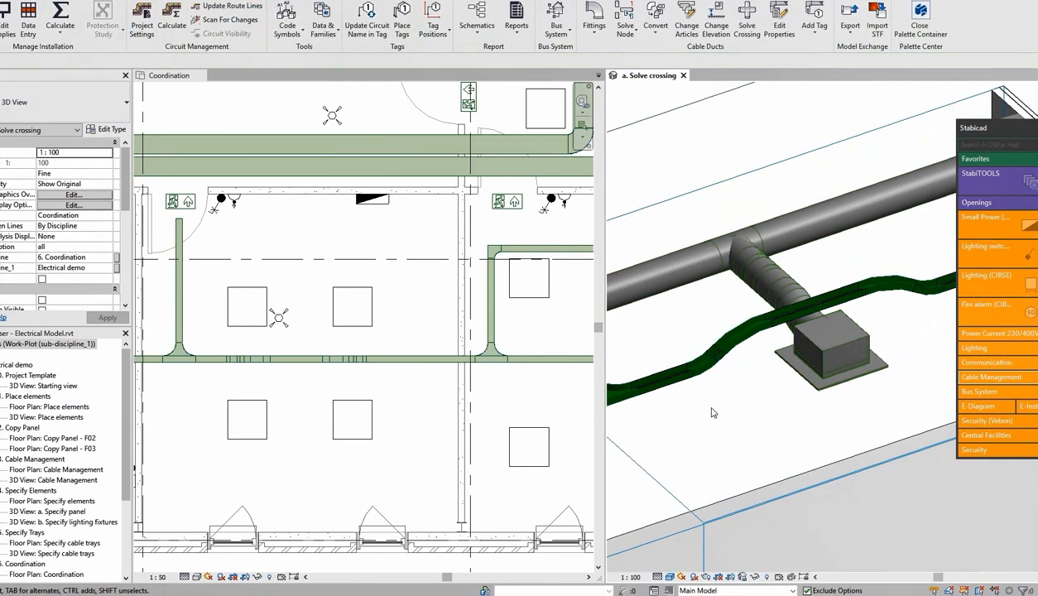
Step: Close the Solve crossing view, open the b. Openings 3D view and tile it with the Coordination floor plan, both zoomed to fit
left_click(683, 76)
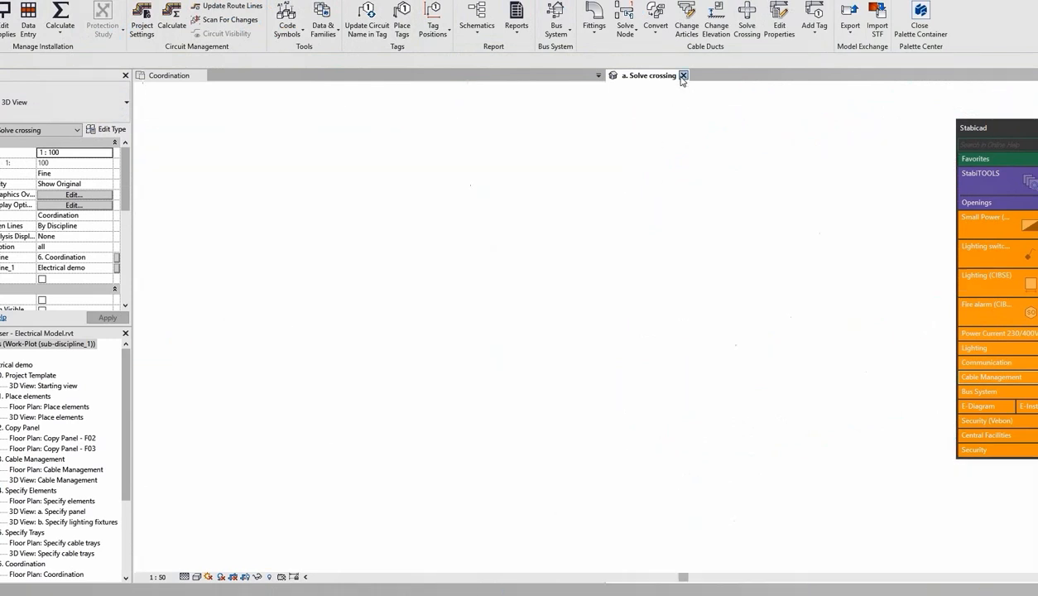
scroll(83, 513, "down", 2)
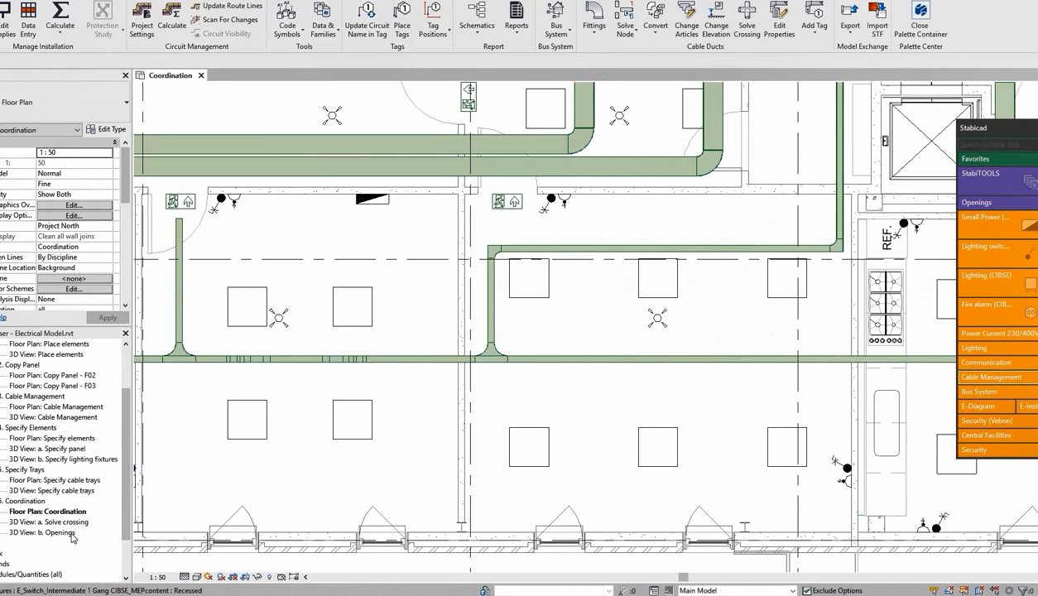
double_click(71, 534)
left_click(176, 77)
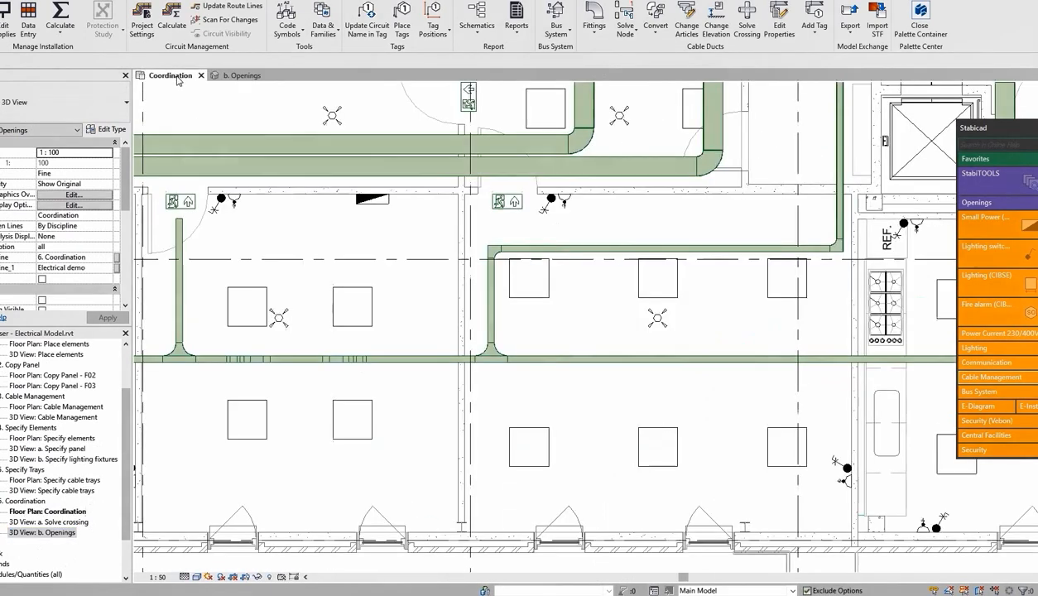
key("w")
key("t")
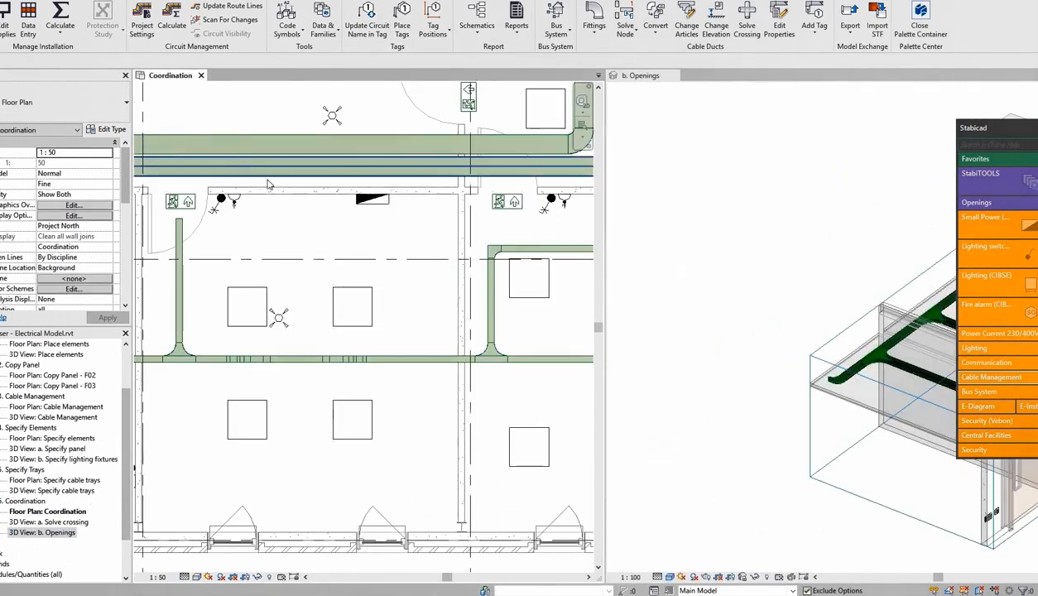
key("z")
key("a")
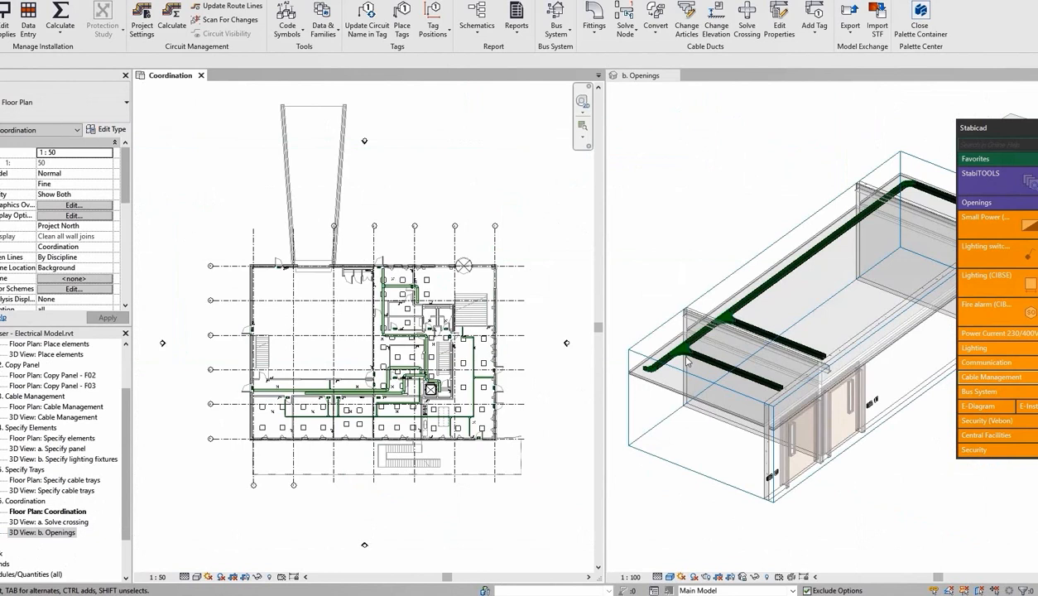
Step: Start Openings for MEP from the 3D view and review the default margins, distances and linked models in its opening settings, accepting them unchanged
scroll(705, 317, "up", 4)
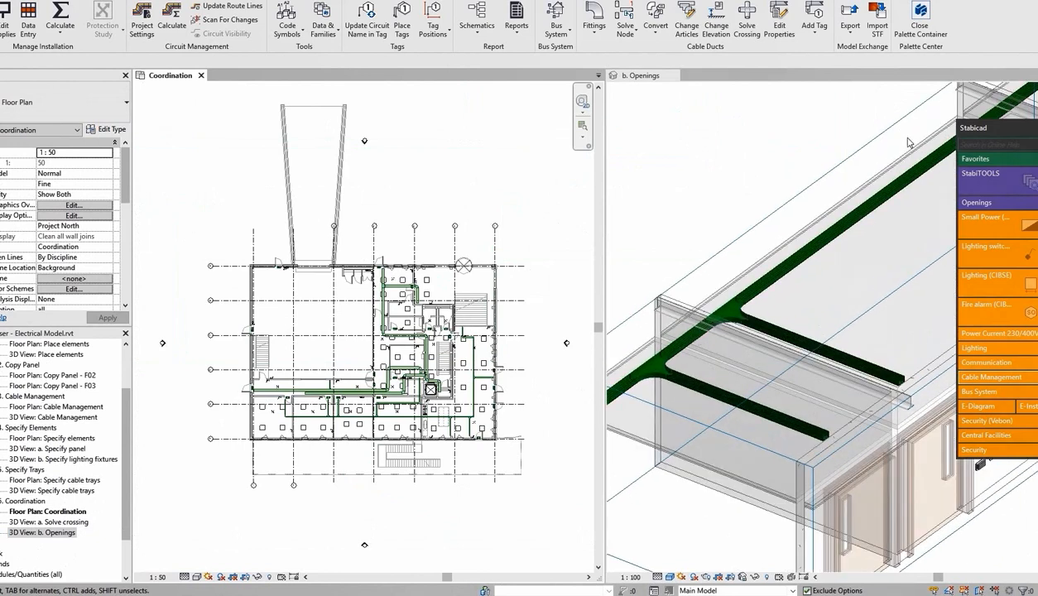
left_click(908, 142)
middle_click_drag(867, 156, 857, 174, "shift")
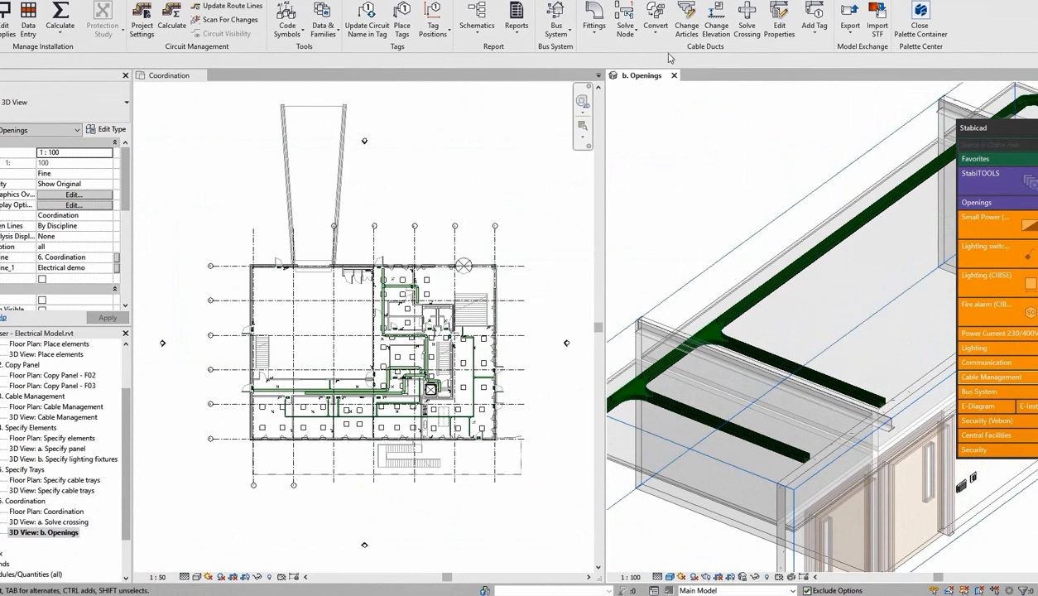
left_click(611, 1)
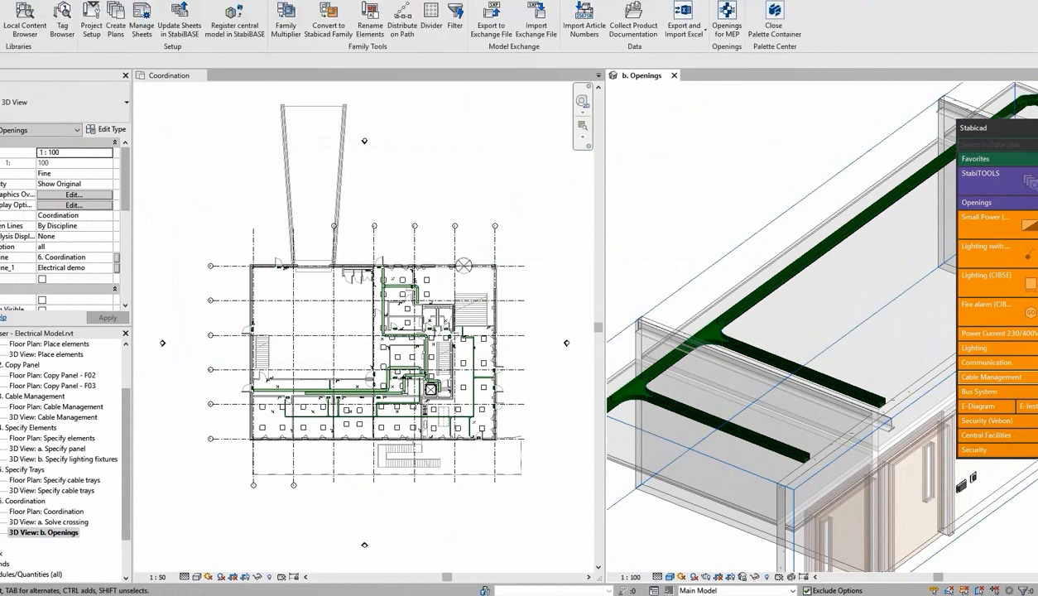
left_click(726, 20)
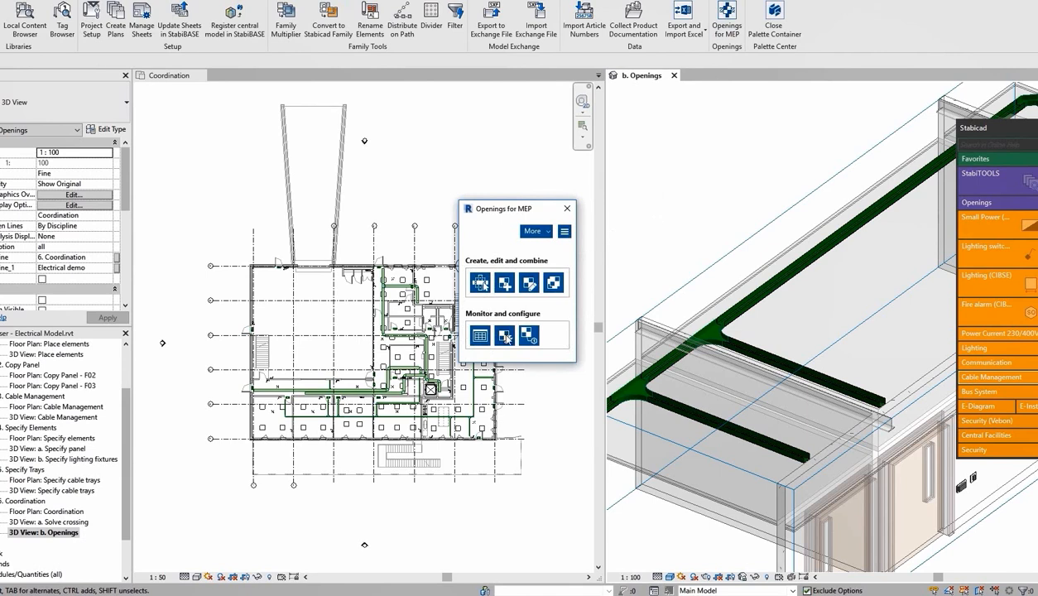
left_click(503, 335)
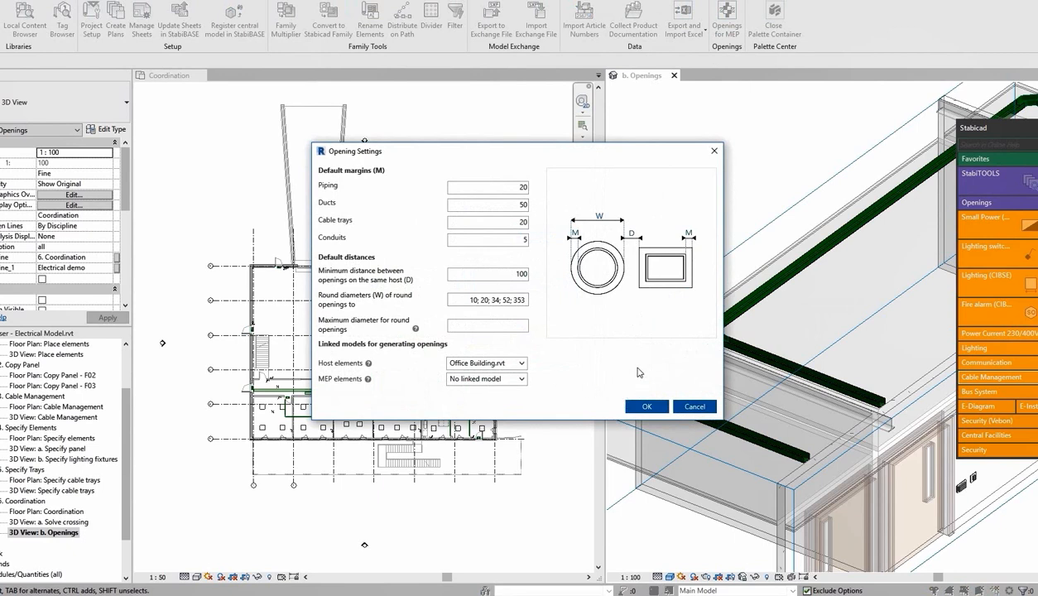
left_click(643, 406)
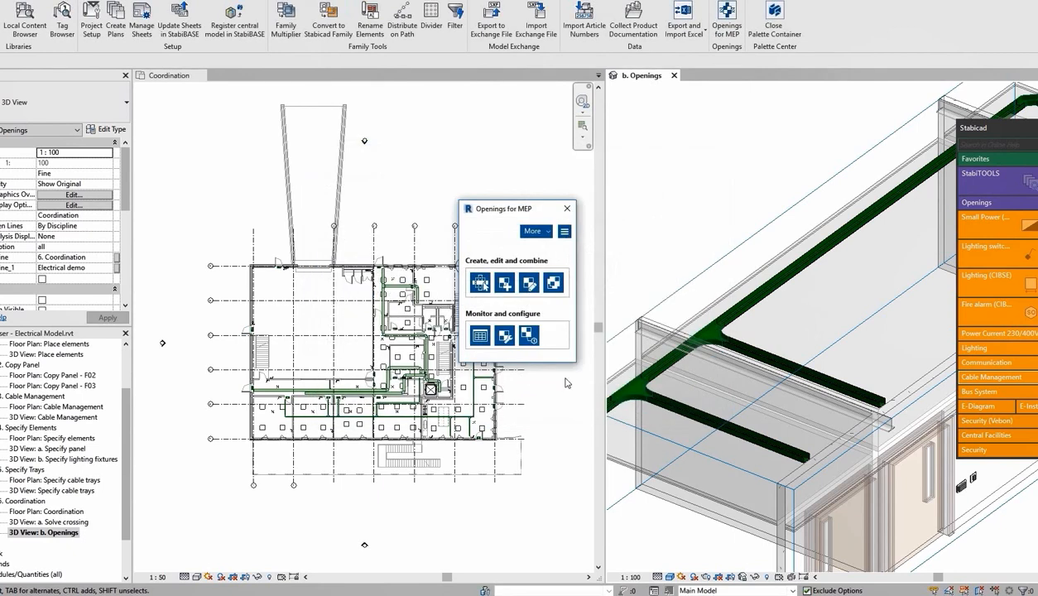
Step: Create openings where the two cable tray segments along the main run pass through the two linked-model walls, dismissing the resulting messages
left_click(481, 285)
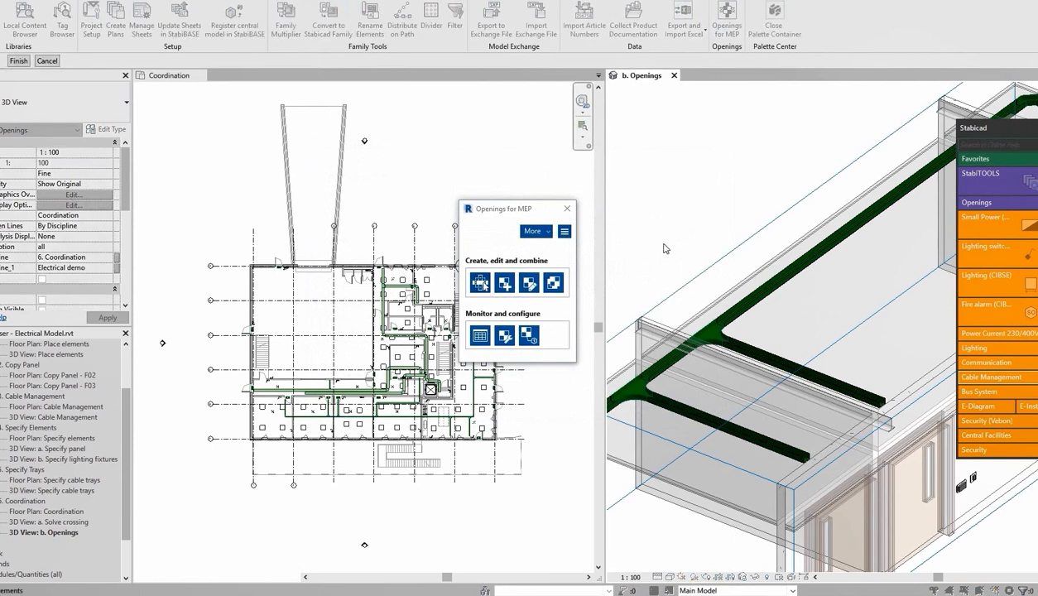
left_click(658, 355)
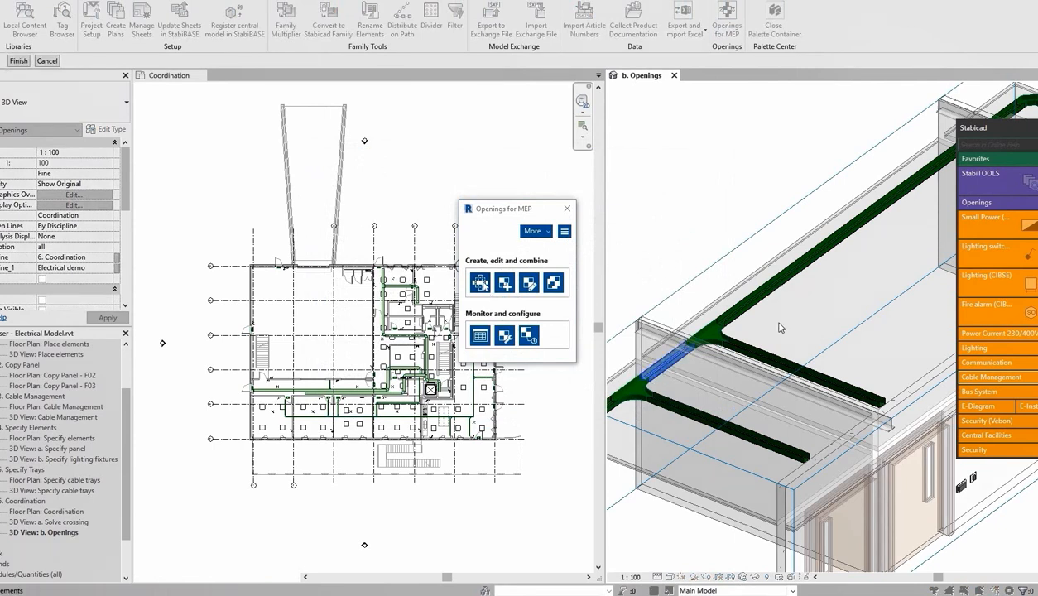
left_click(830, 257, "ctrl")
middle_click_drag(830, 257, 751, 208, "shift")
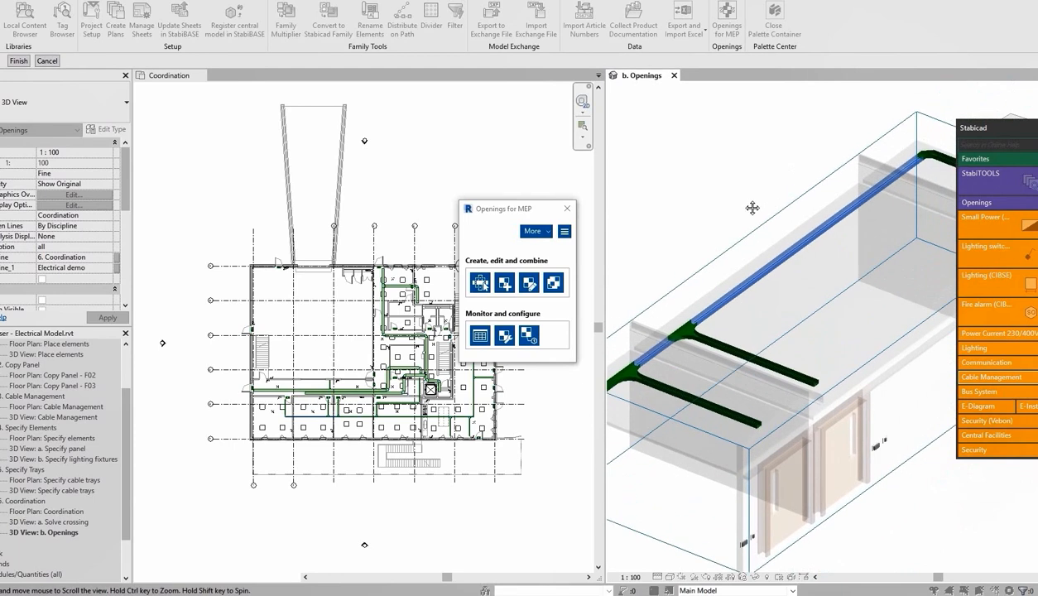
left_click(23, 61)
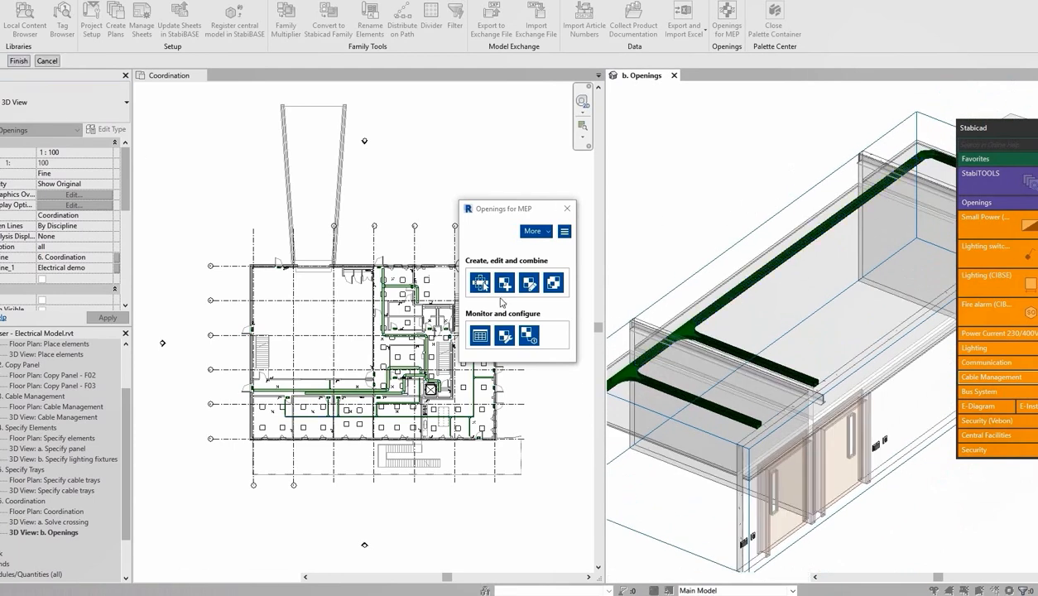
left_click(637, 343)
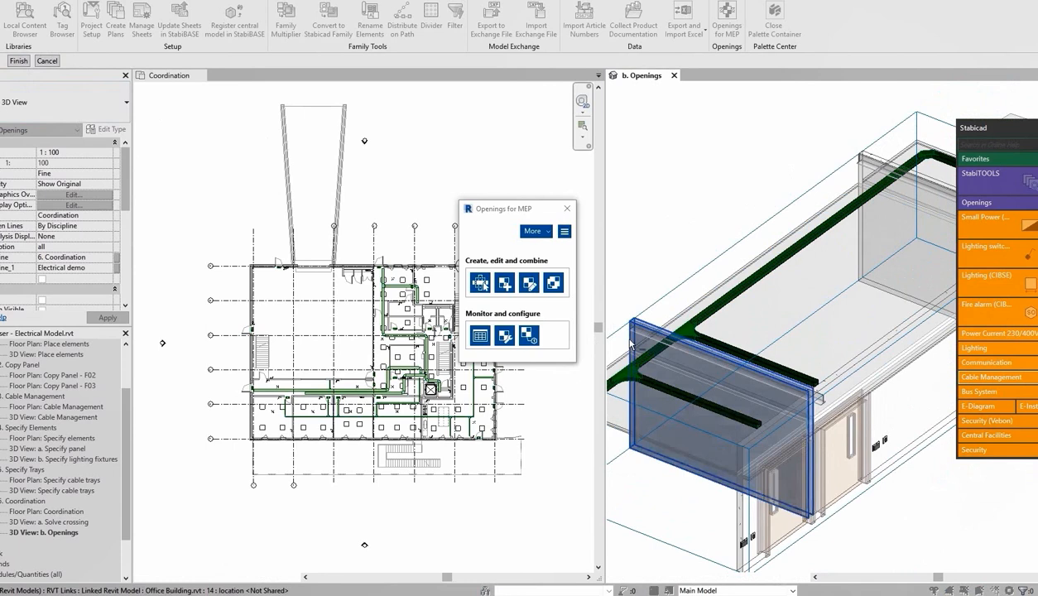
left_click(861, 178, "ctrl")
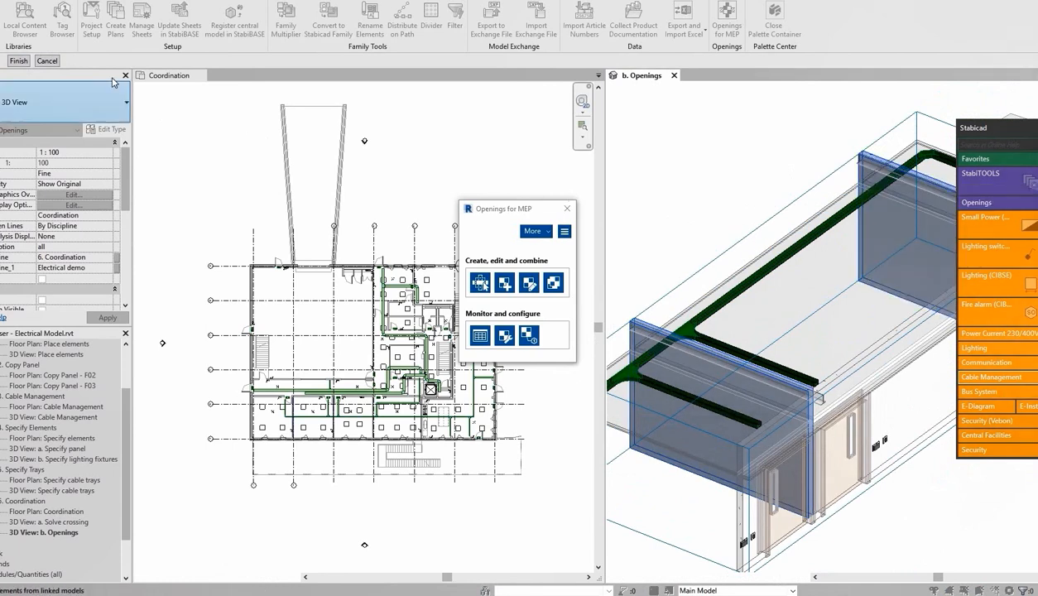
left_click(19, 61)
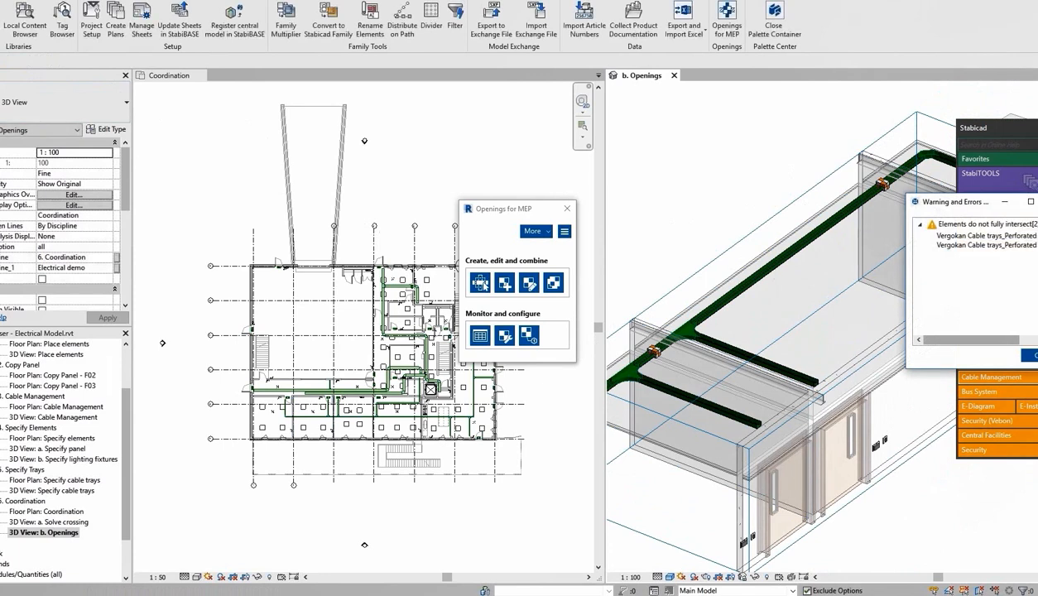
left_click(1032, 355)
Step: Examine the new wall openings along the cable tray in the 3D view and the floor plan, and close the Openings for MEP tool
scroll(653, 354, "up", 5)
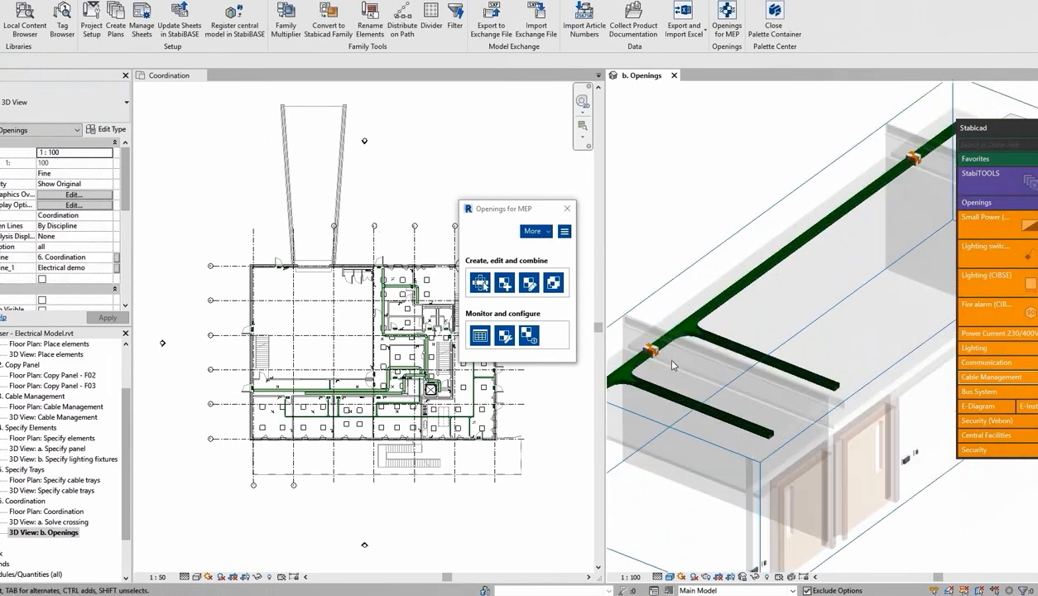
scroll(643, 360, "up", 2)
scroll(780, 377, "down", 2)
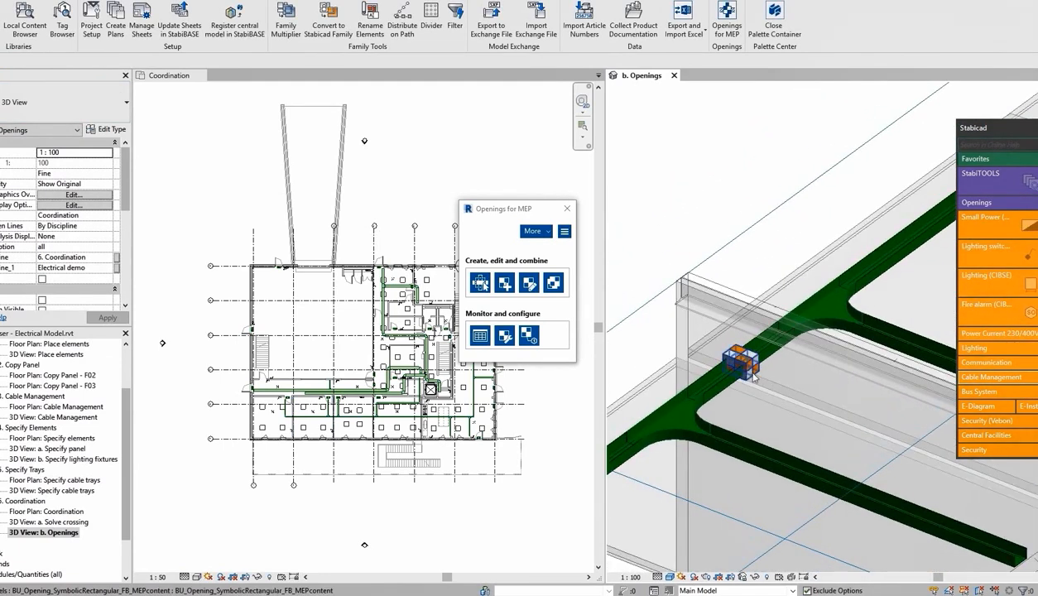
middle_click_drag(844, 210, 625, 431)
scroll(273, 443, "up", 8)
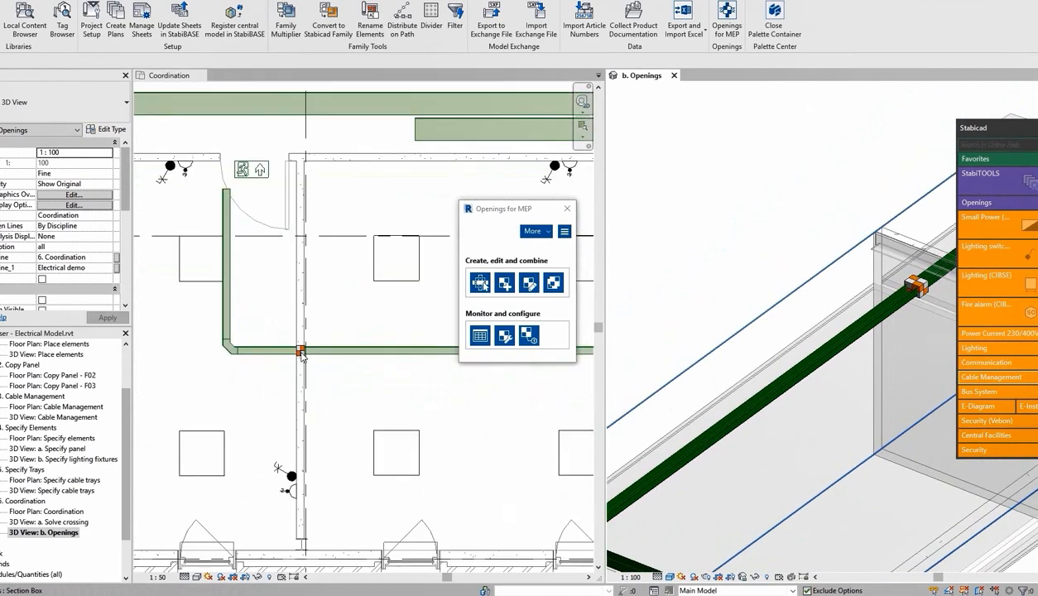
scroll(302, 354, "down", 2)
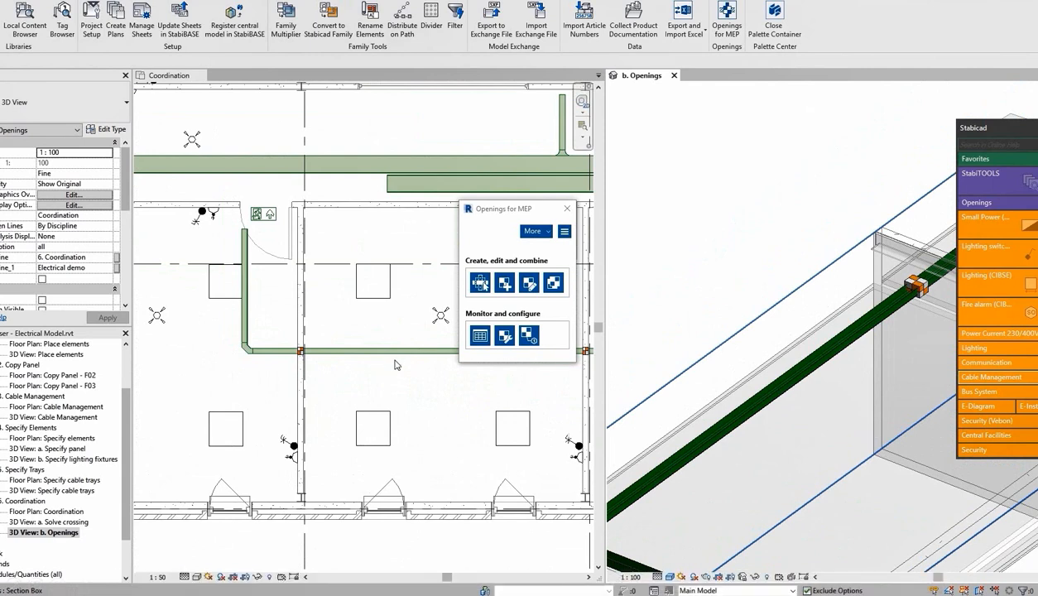
left_click(566, 208)
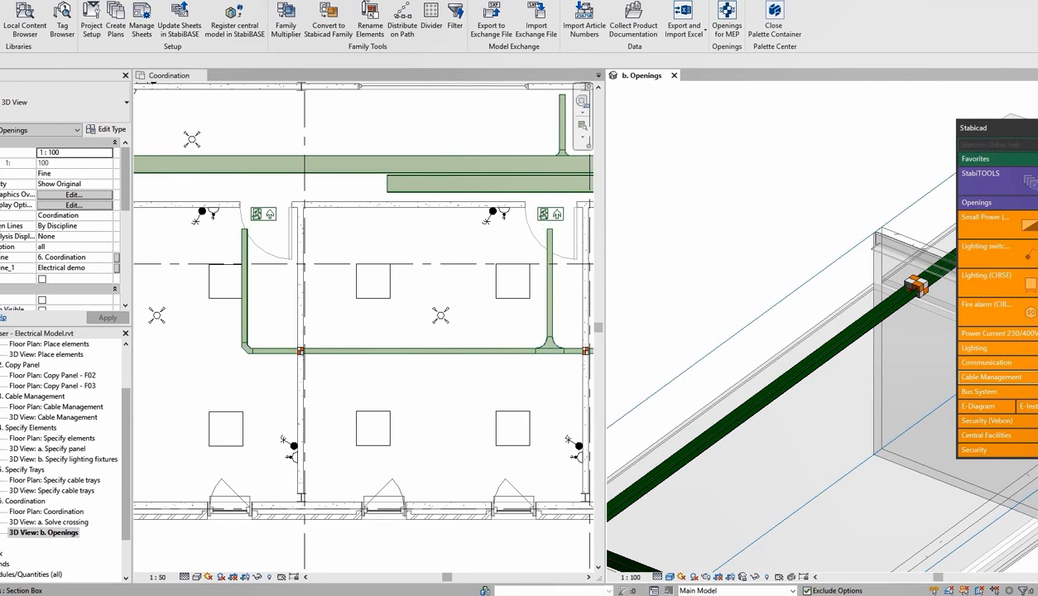
Step: Open the Trimble Connect File Uploader from the Revit add-ins to share the electrical model
left_click(366, 1)
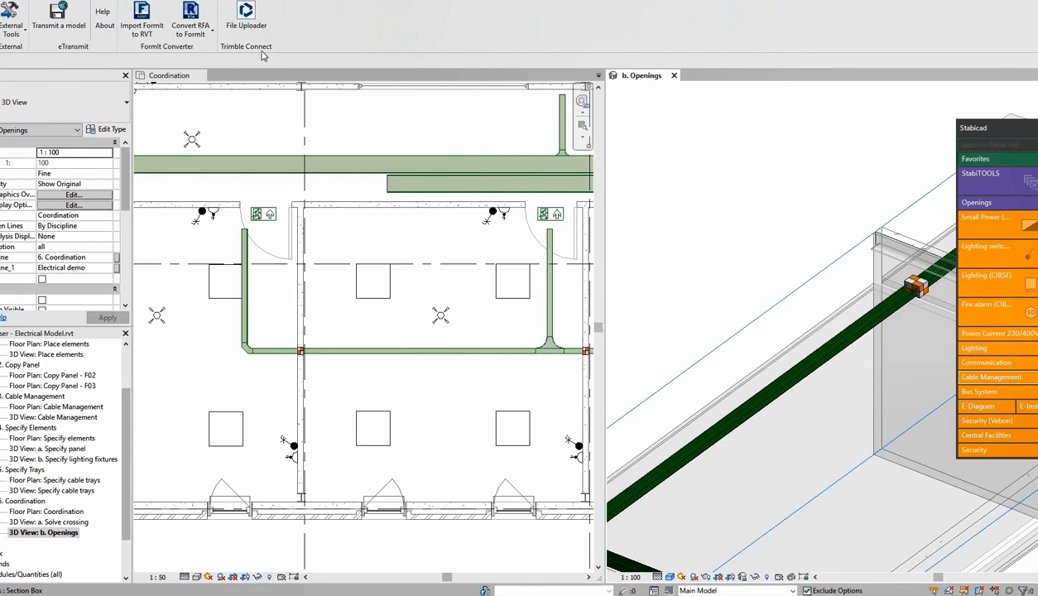
left_click(248, 15)
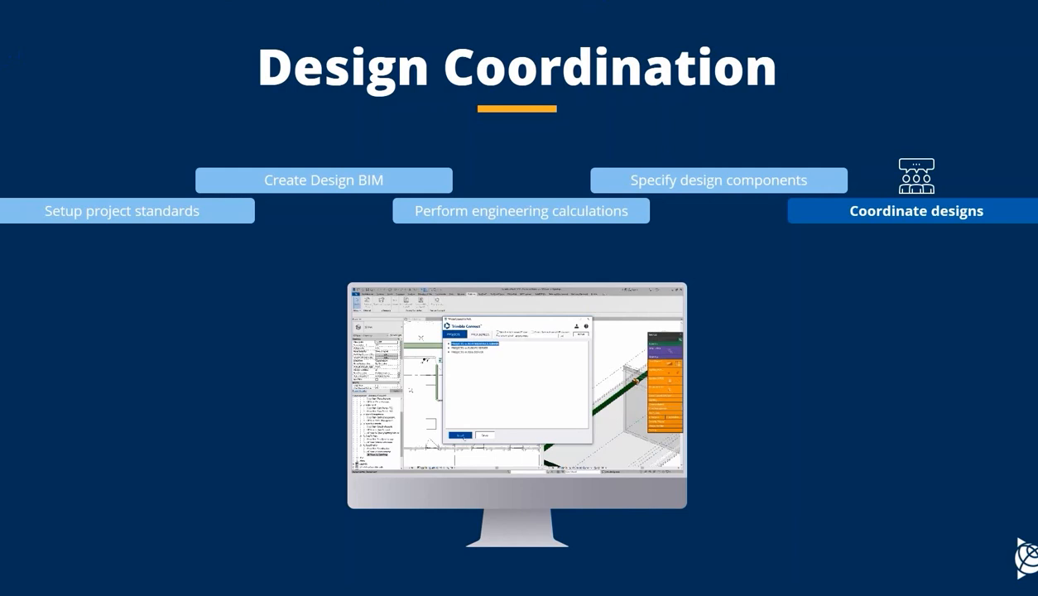
left_click(1024, 324)
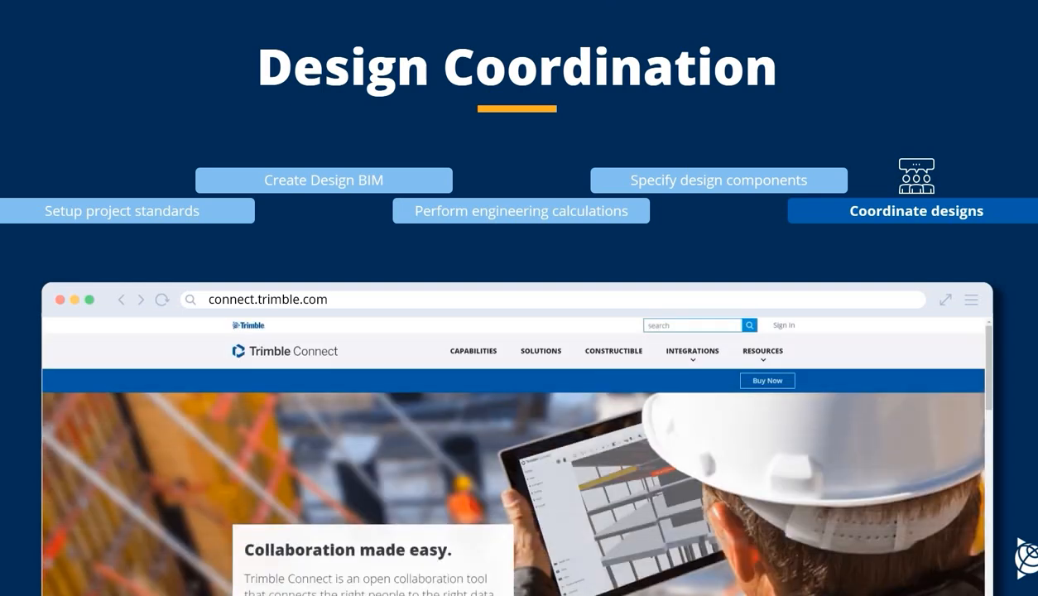
left_click(792, 330)
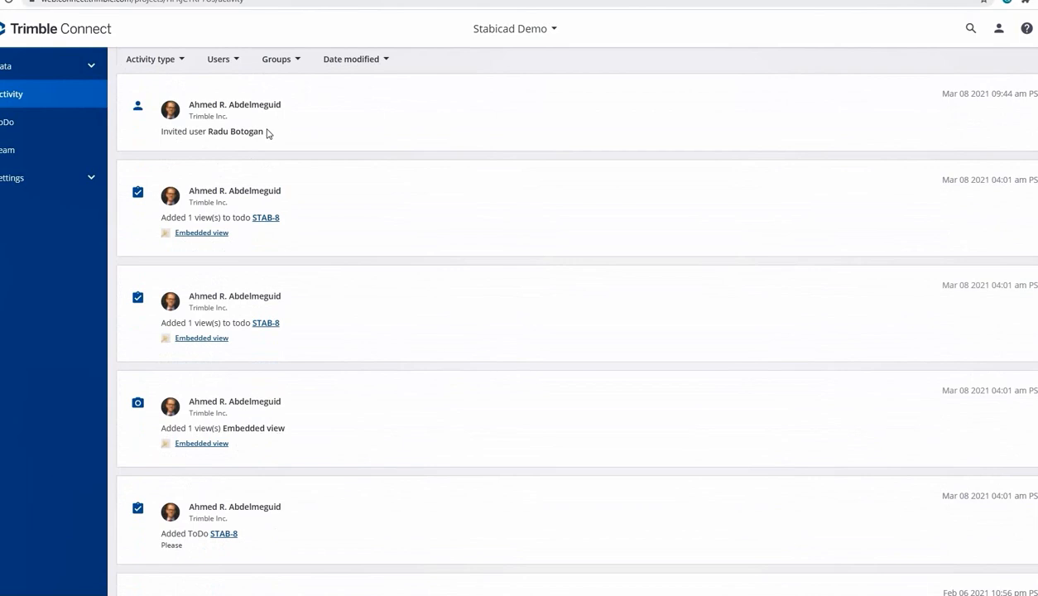
Step: Review the project members and groups of the Stabicad Demo project in Trimble Connect, and open the Electrical folder inside BIM Models
left_click(59, 150)
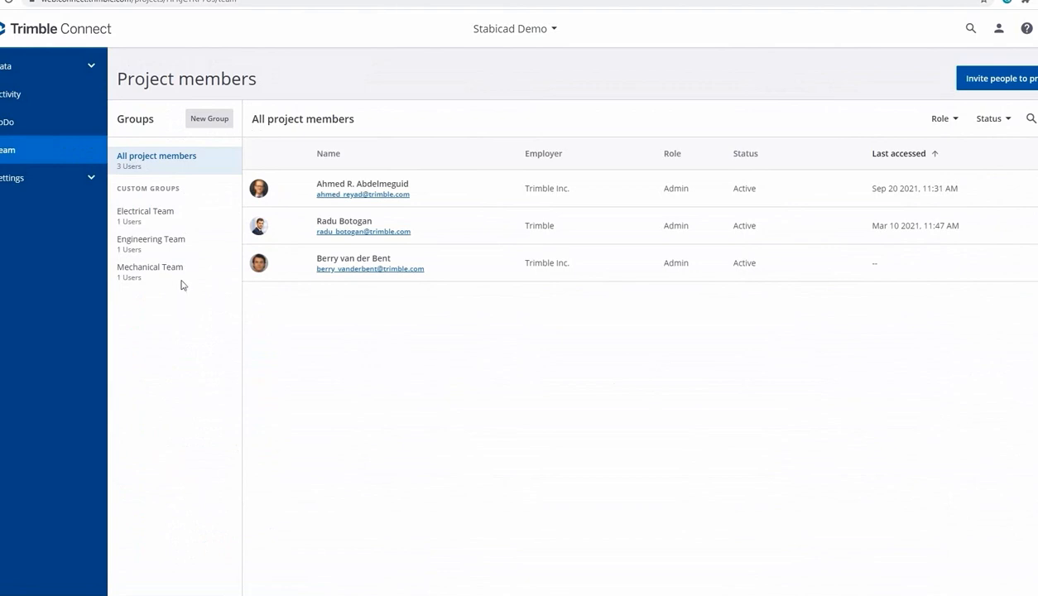
left_click(52, 71)
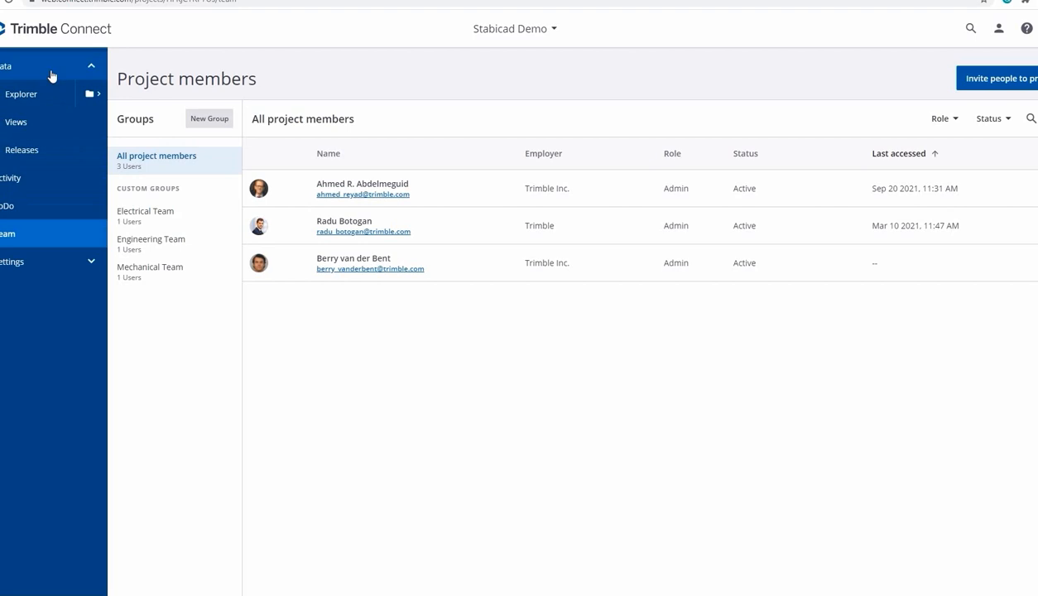
left_click(49, 94)
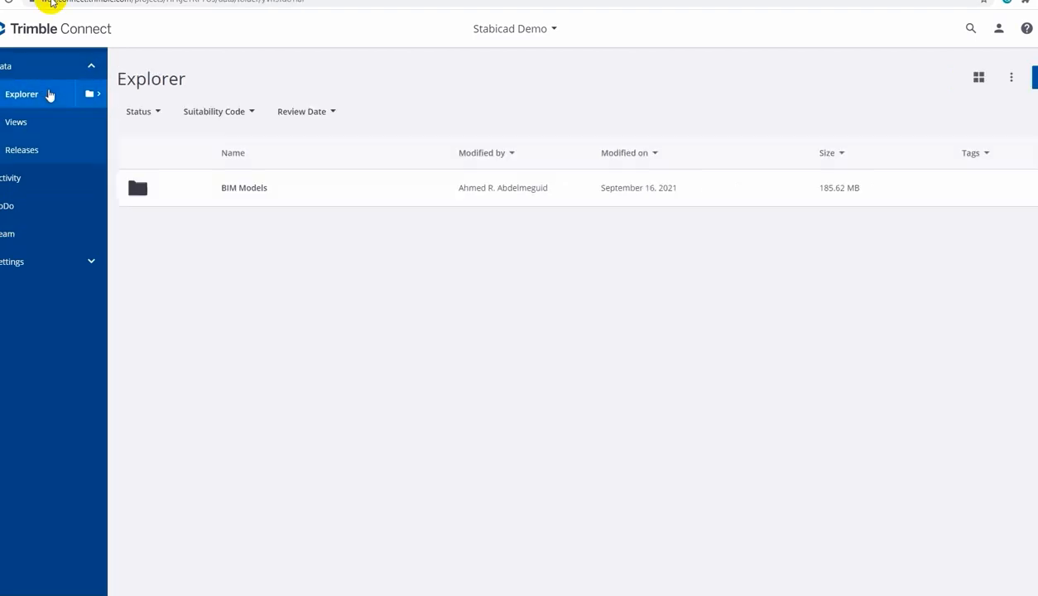
left_click(234, 193)
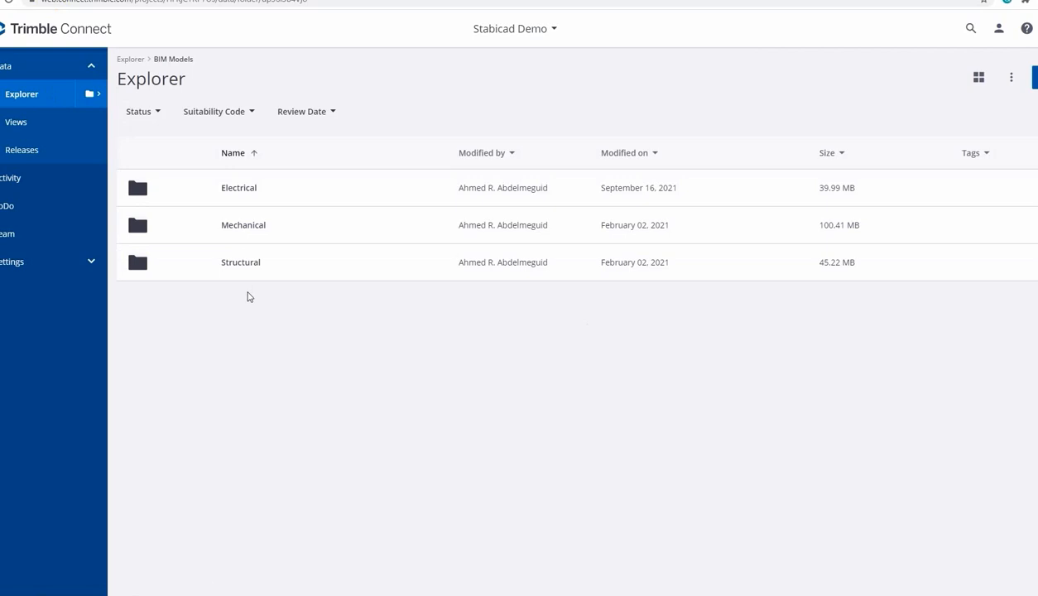
left_click(238, 196)
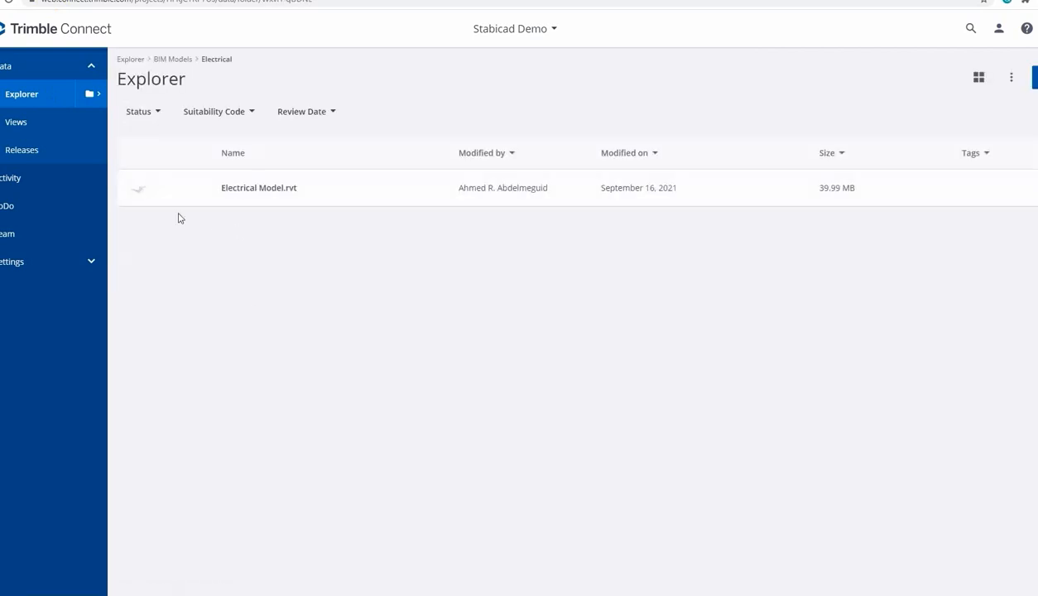
Step: Select Electrical Model.rvt, review its version history and return to the file details
left_click(138, 189)
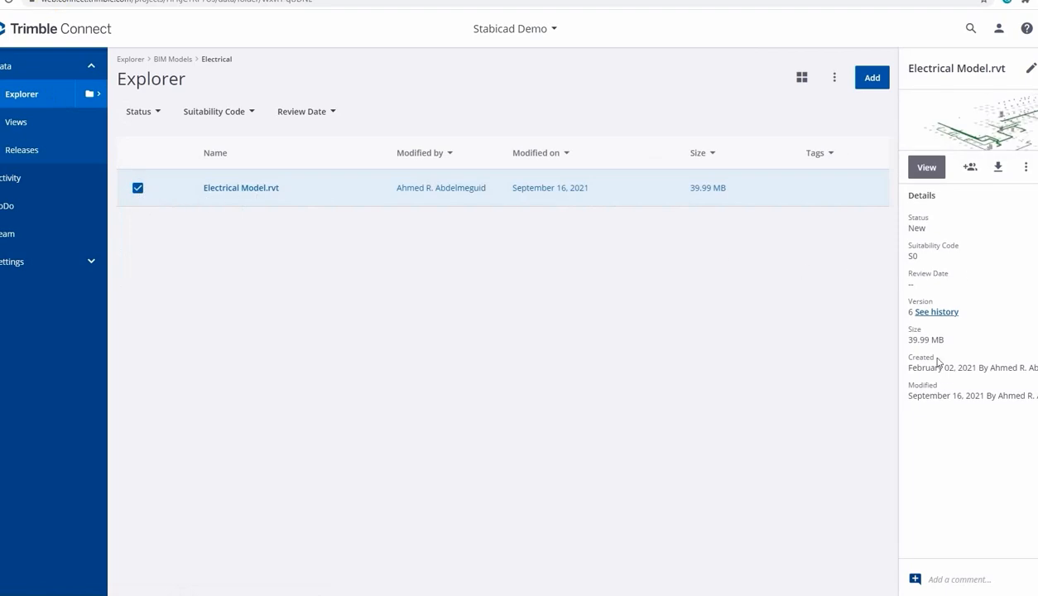
left_click(939, 311)
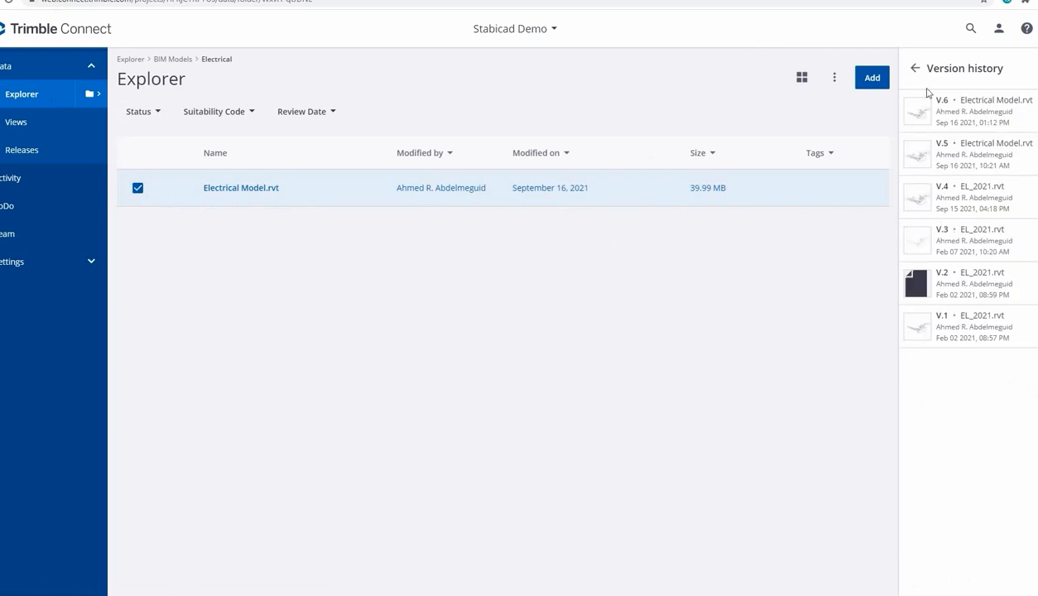
left_click(914, 69)
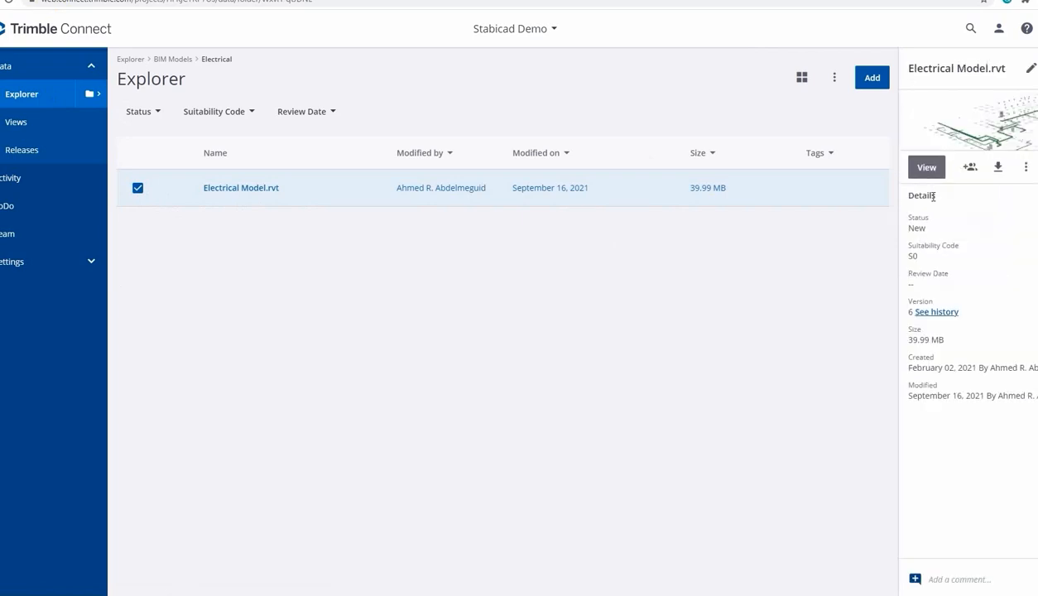
Step: Open Electrical Model.rvt in the 3D viewer and examine the cable tray bend and the nearby wall opening up close
left_click(926, 167)
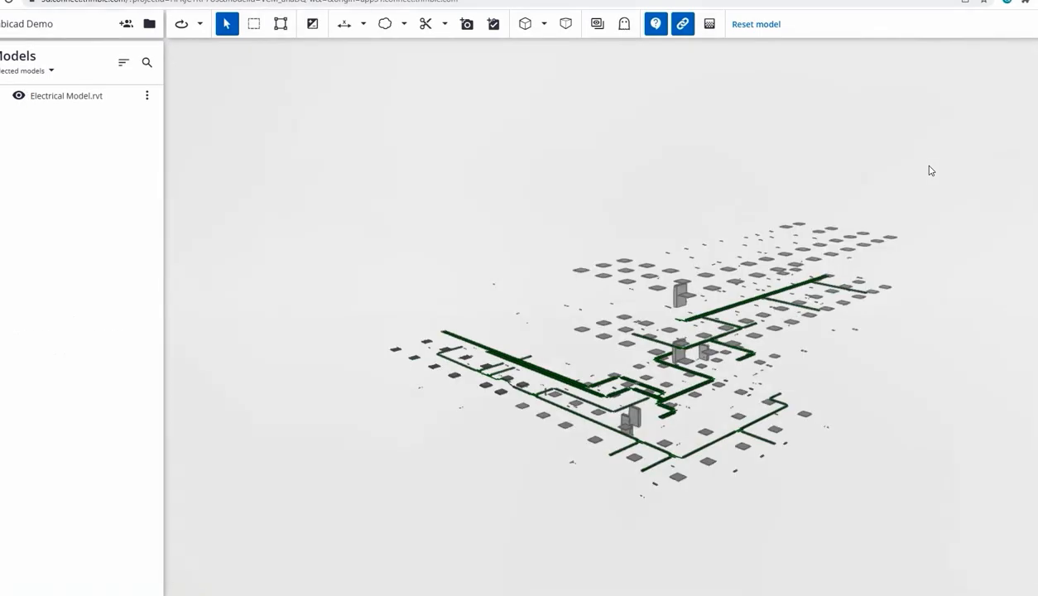
left_click_drag(639, 335, 862, 372)
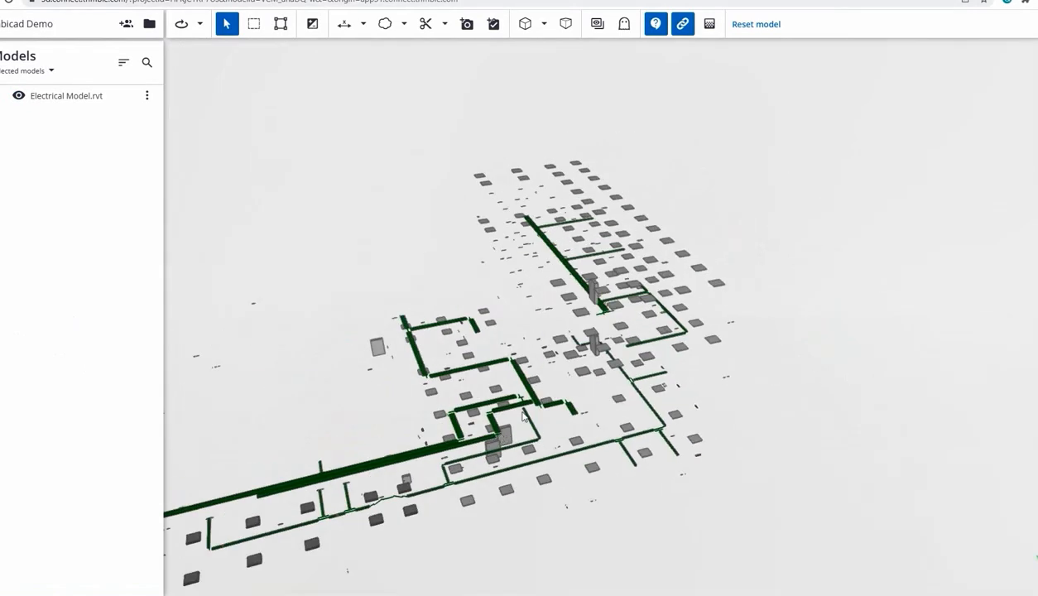
scroll(571, 403, "up", 5)
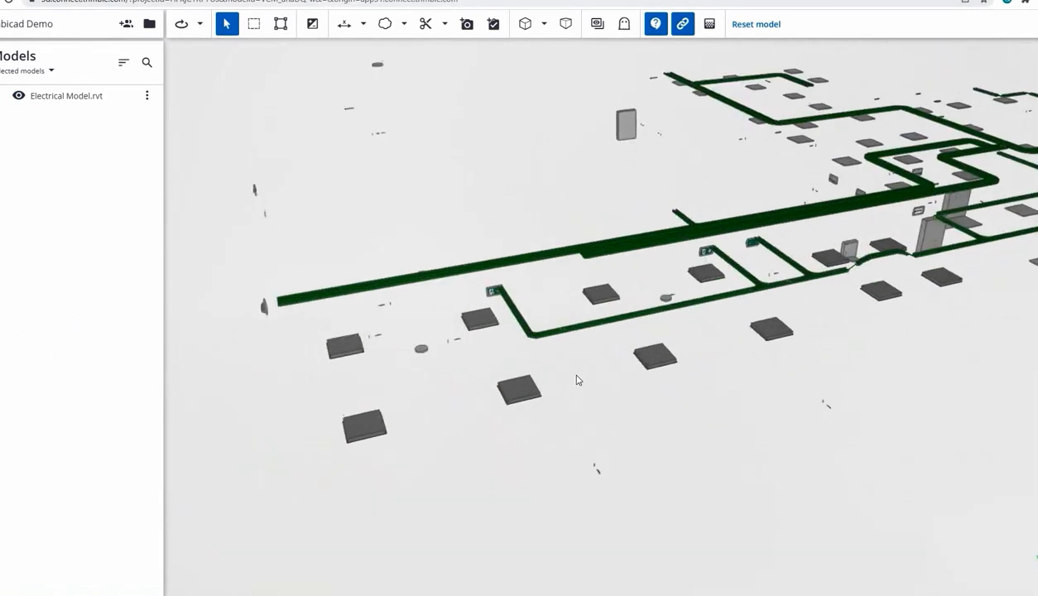
left_click_drag(577, 379, 533, 405)
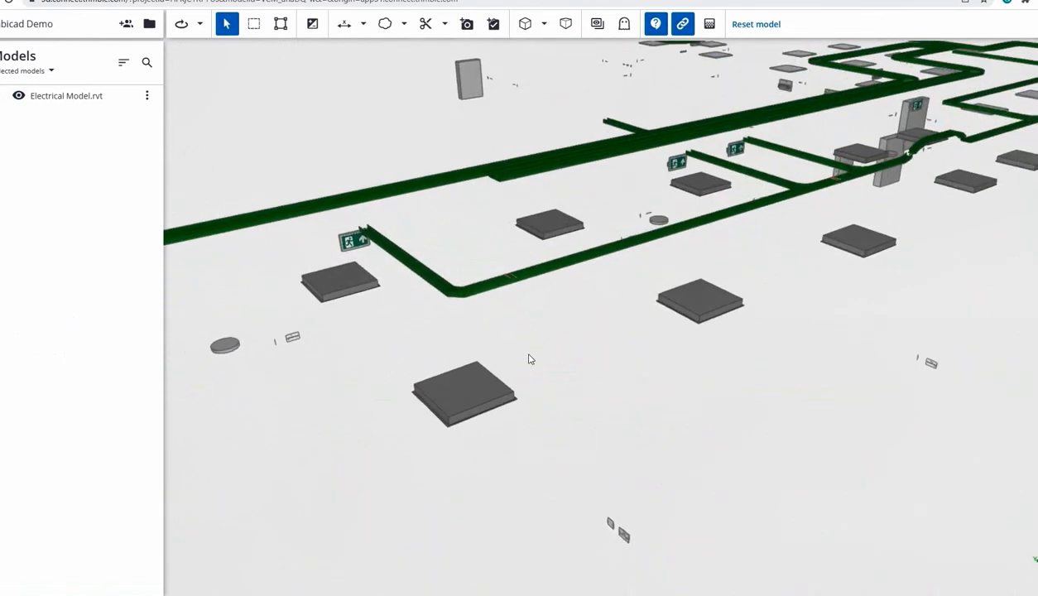
scroll(501, 280, "up", 4)
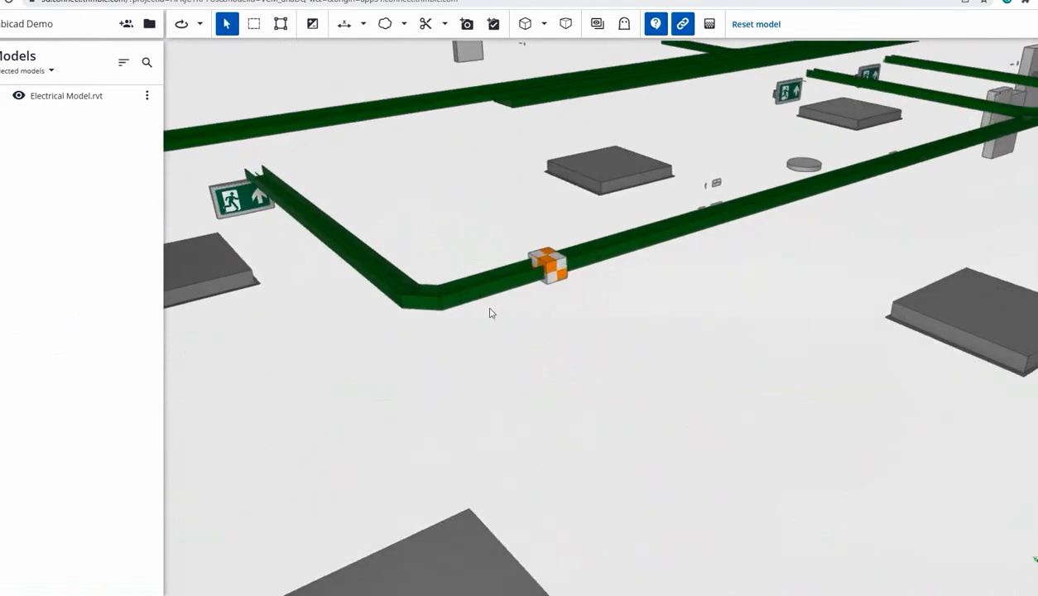
Step: Review the properties of the cable tray's adjustable elbow and its linked Vergokan product page, then return to the 3D viewer
left_click(416, 300)
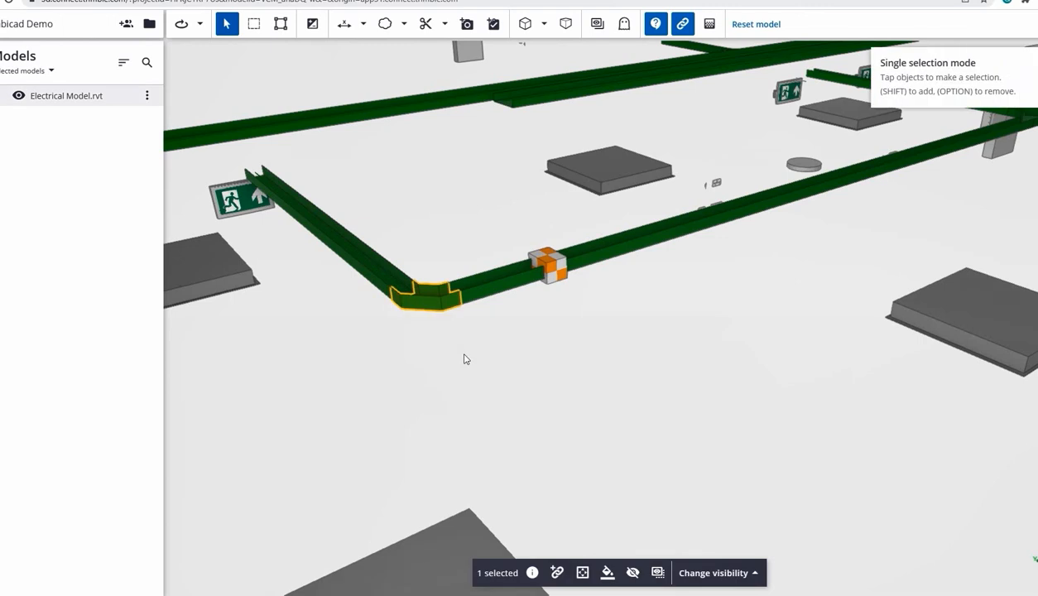
left_click(533, 572)
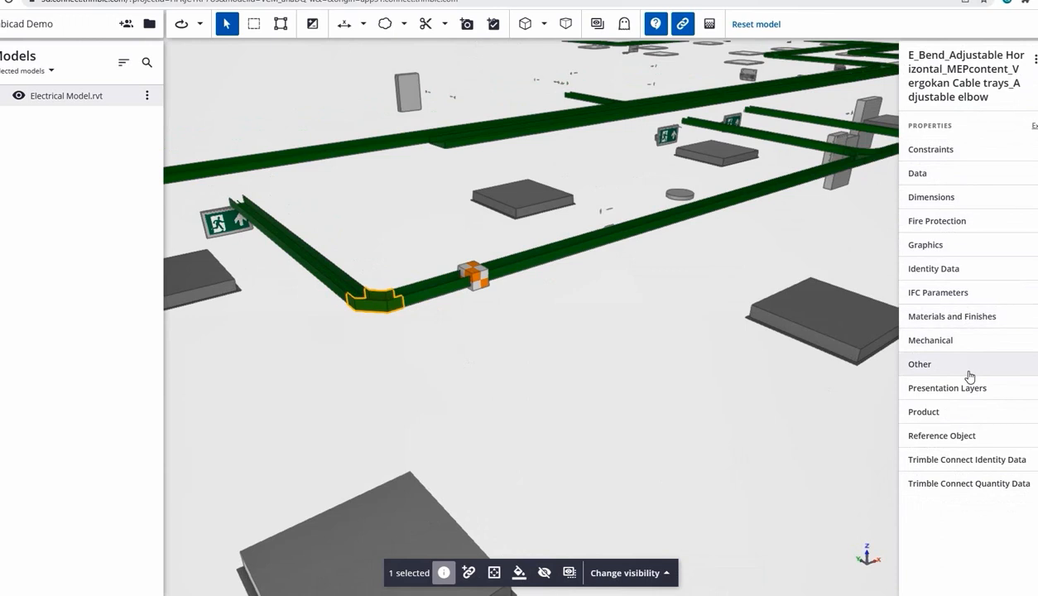
left_click(971, 273)
scroll(973, 302, "down", 3)
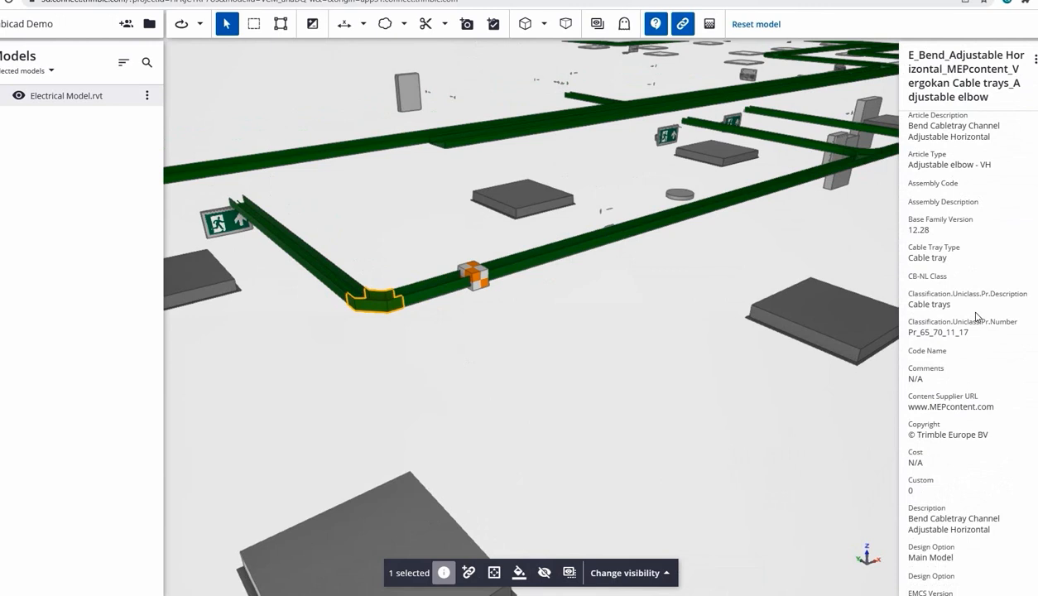
scroll(977, 317, "down", 6)
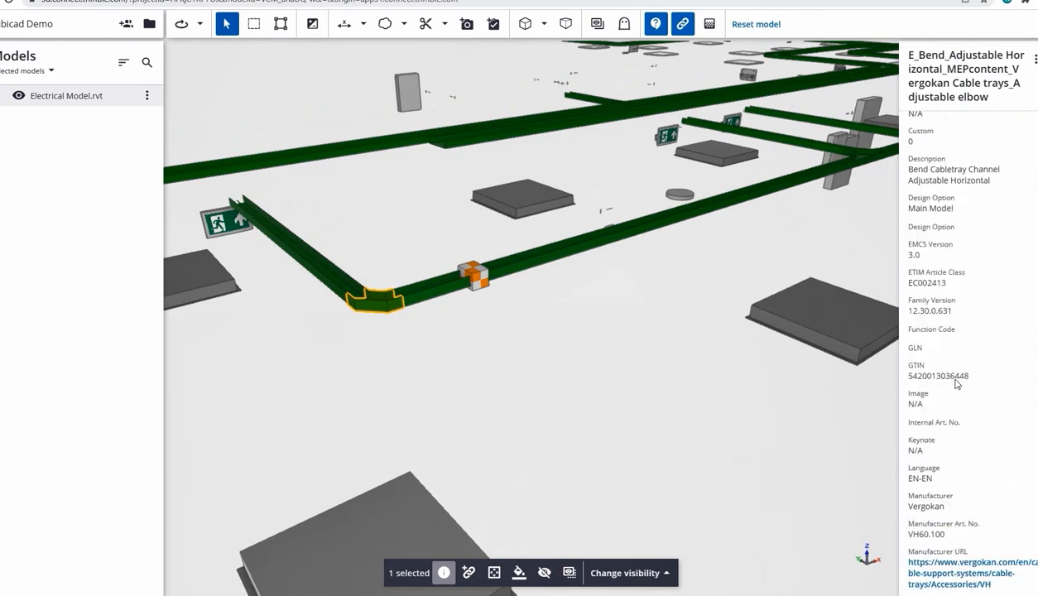
scroll(955, 383, "down", 5)
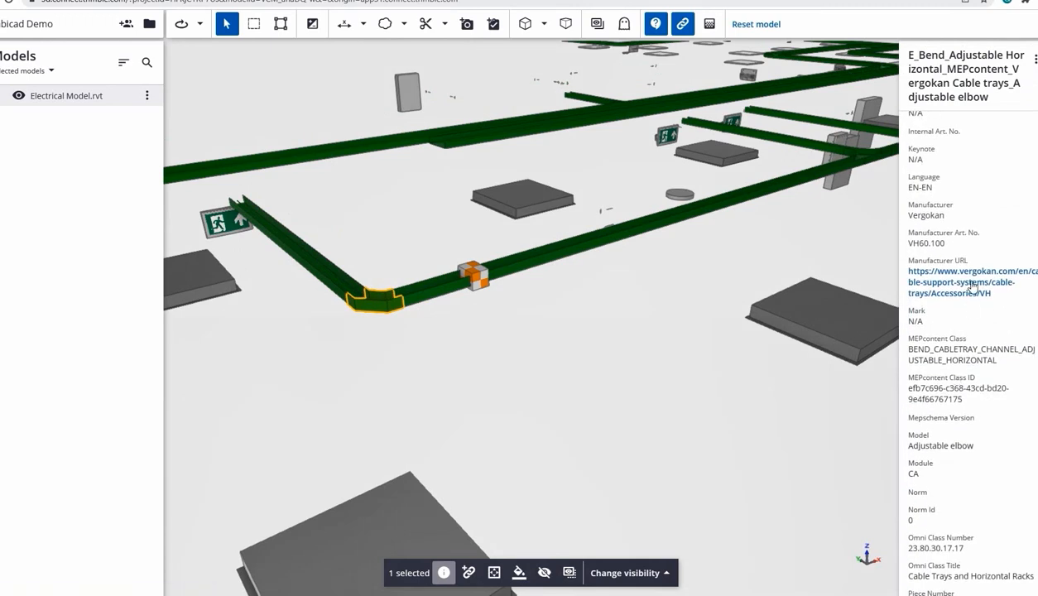
left_click(972, 285)
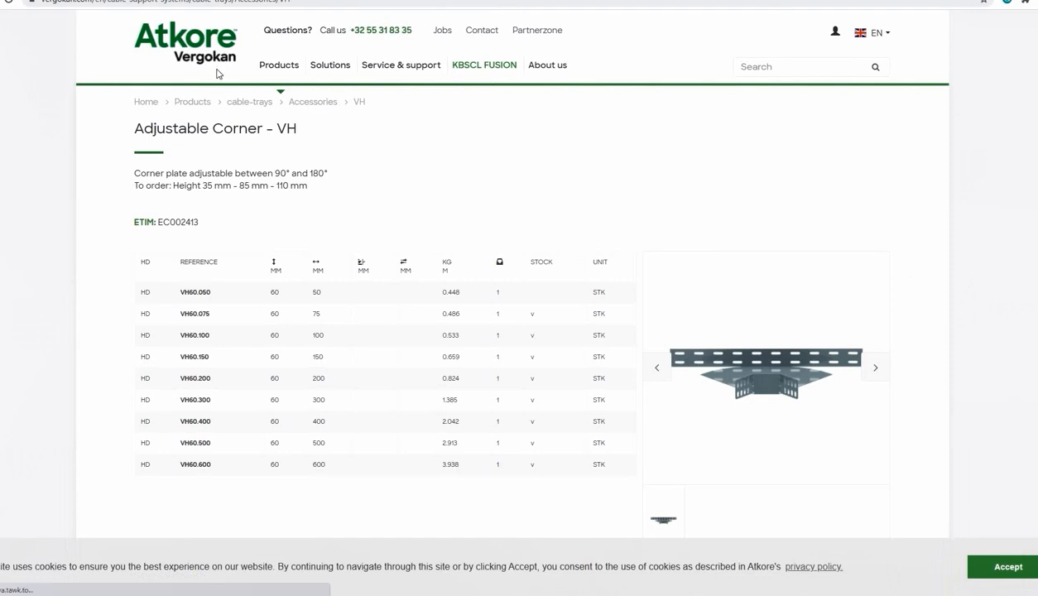
left_click(177, 0)
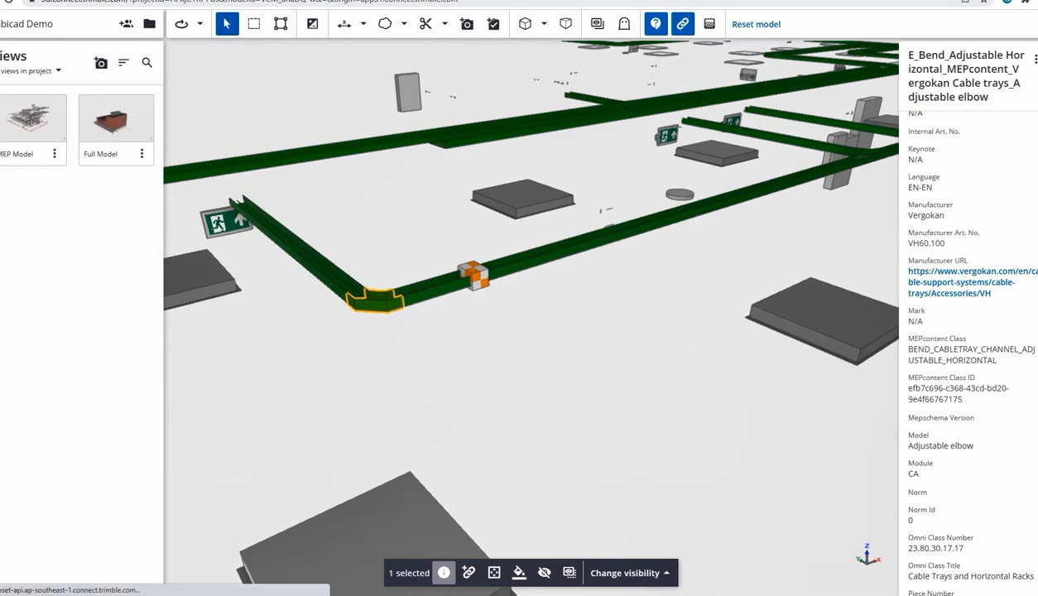
Step: Show the saved MEP Model and Full Model views, and section the full building along its long facade to inspect the interior
left_click(31, 135)
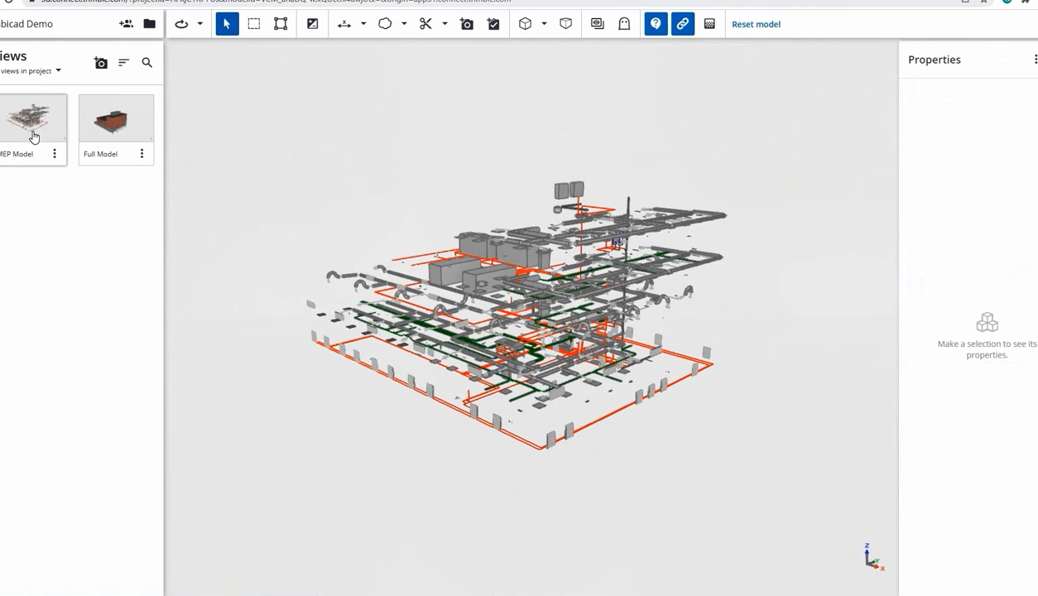
left_click(112, 126)
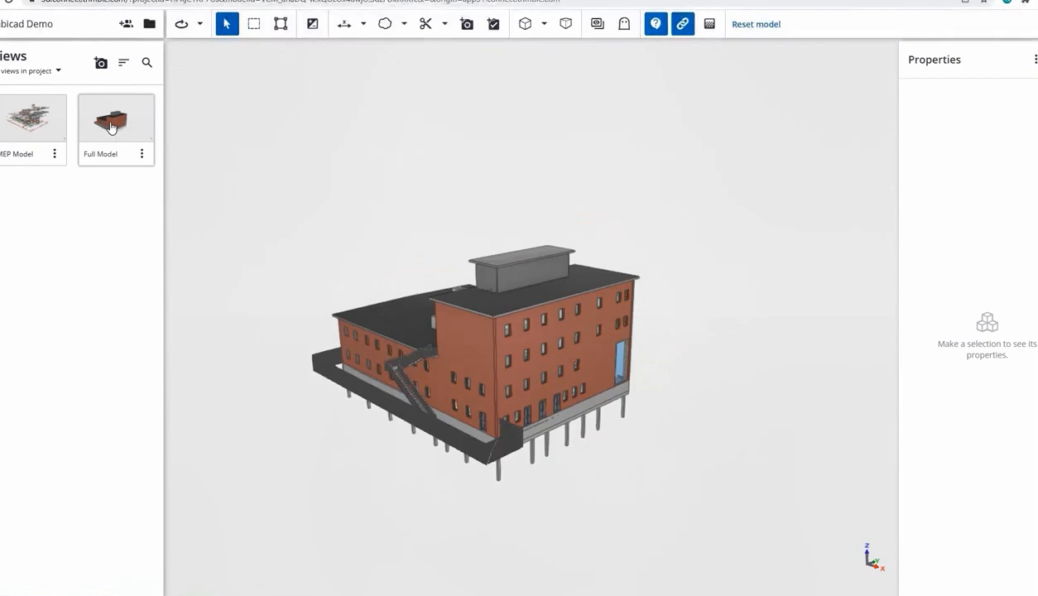
left_click(426, 24)
left_click(445, 322)
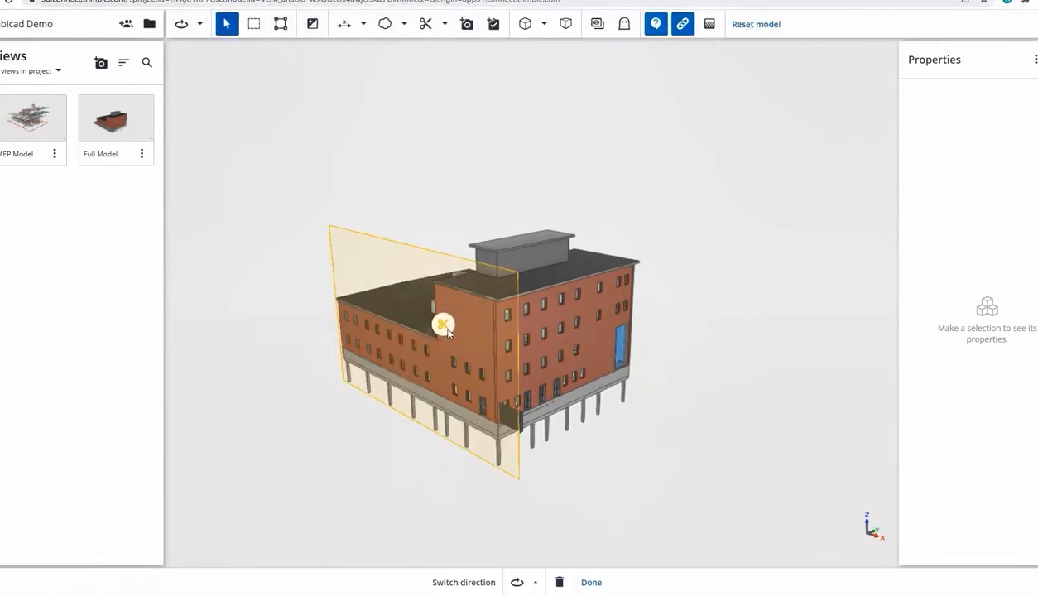
scroll(488, 376, "up", 3)
scroll(502, 389, "up", 8)
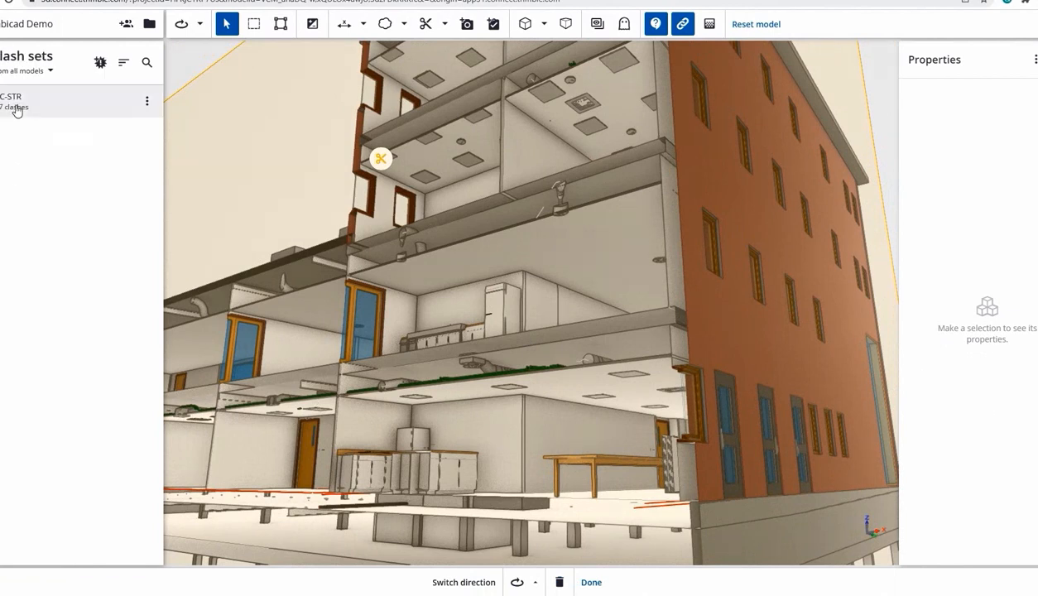
Step: Open the ELC-STR clash set and isolate the two clashing objects of clash ELC--8 to examine the intersection
left_click(16, 111)
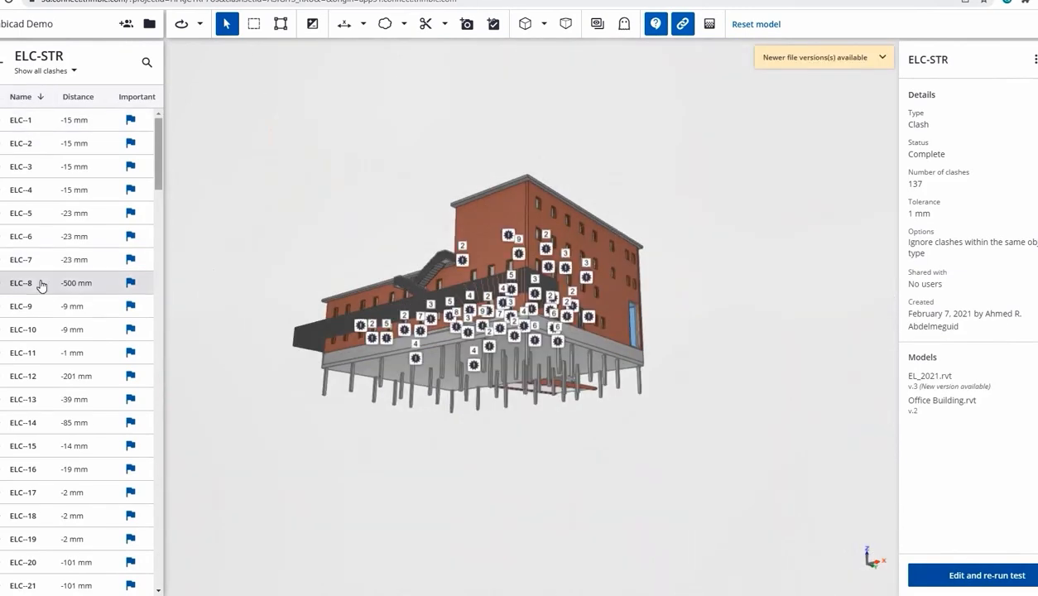
left_click(42, 285)
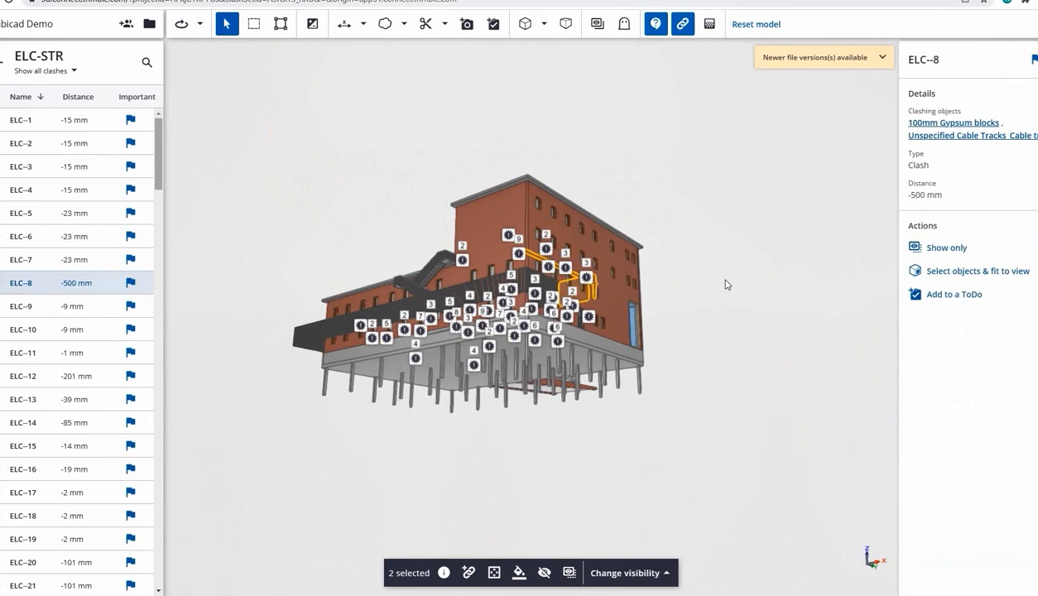
left_click(983, 271)
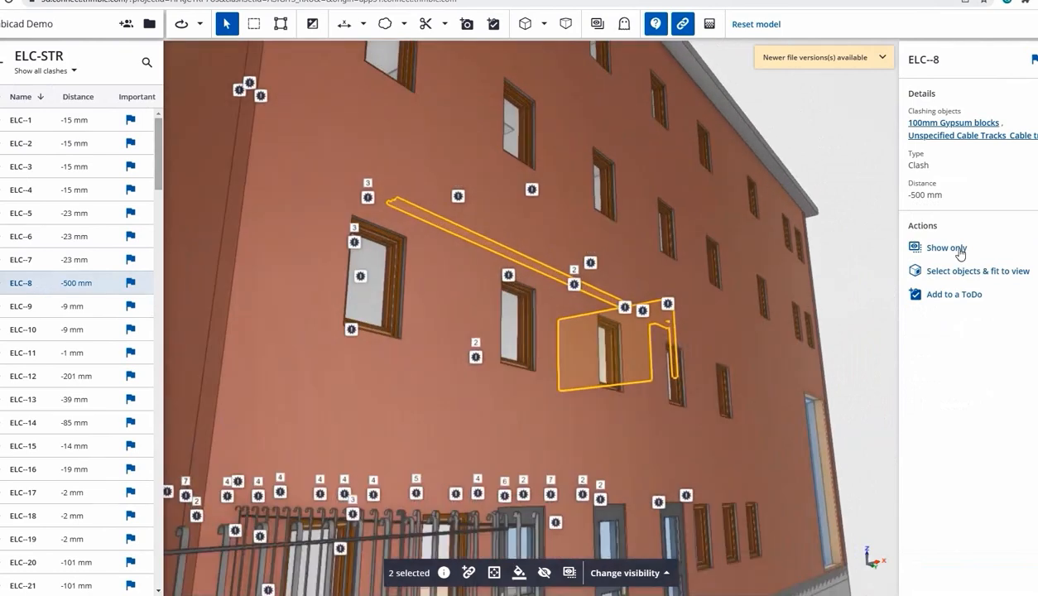
left_click(948, 248)
mouse_move(644, 308)
left_mouse_down()
mouse_move(702, 287)
mouse_move(688, 345)
mouse_move(620, 354)
mouse_move(681, 355)
left_mouse_up()
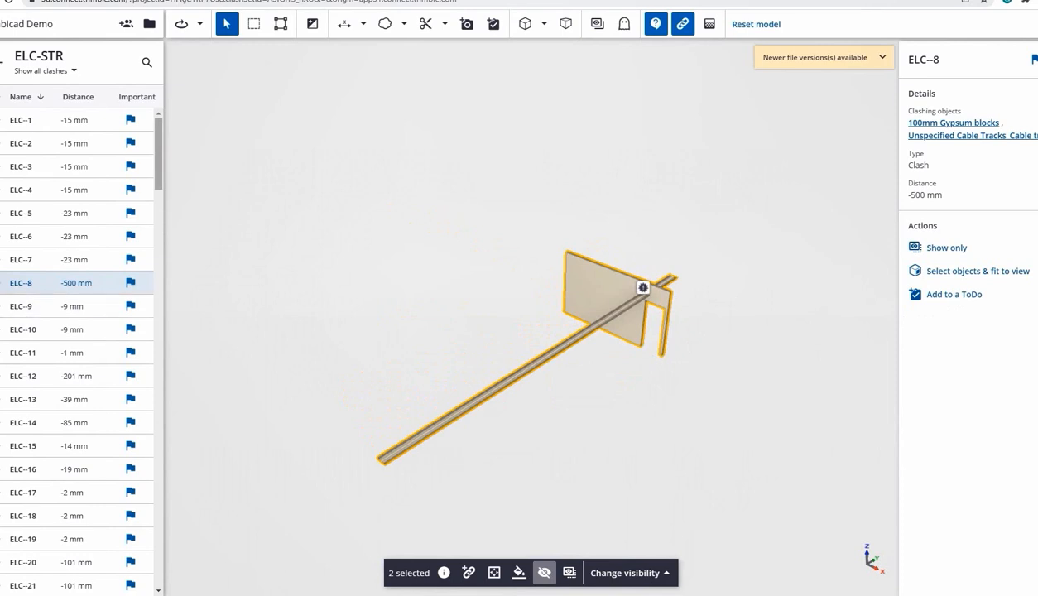
Step: List the project's ToDos including the closed ones, and examine the marked-up view of the Cable Tray Clash ToDo
left_click(1, 300)
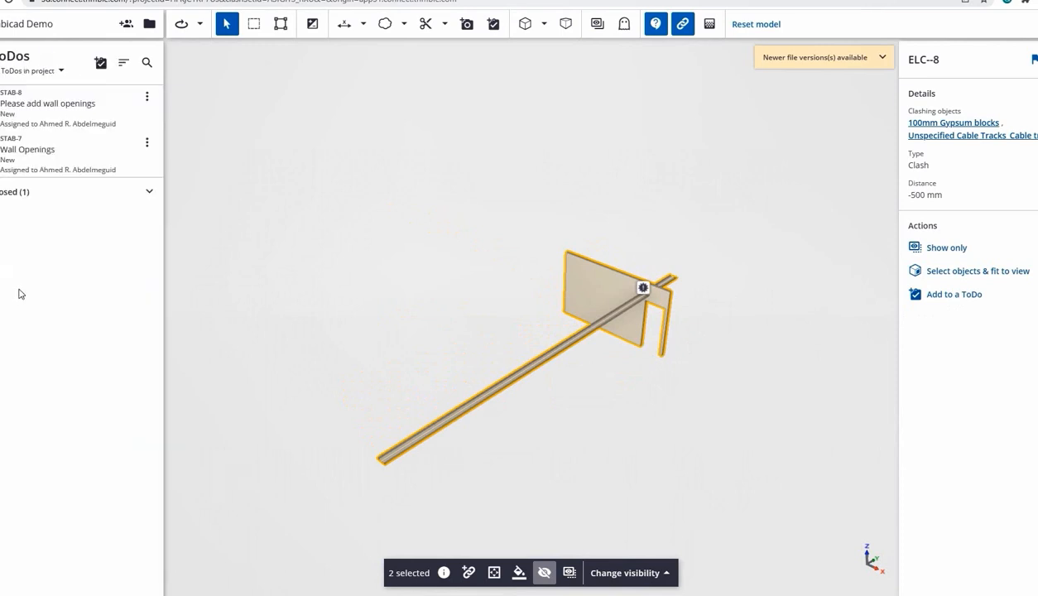
left_click(142, 195)
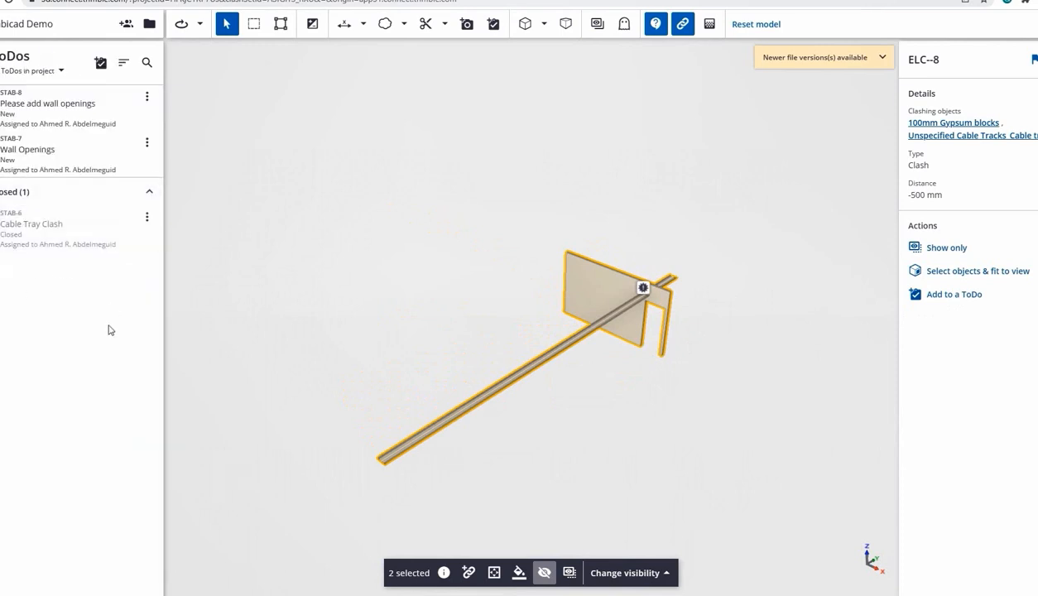
left_click(52, 228)
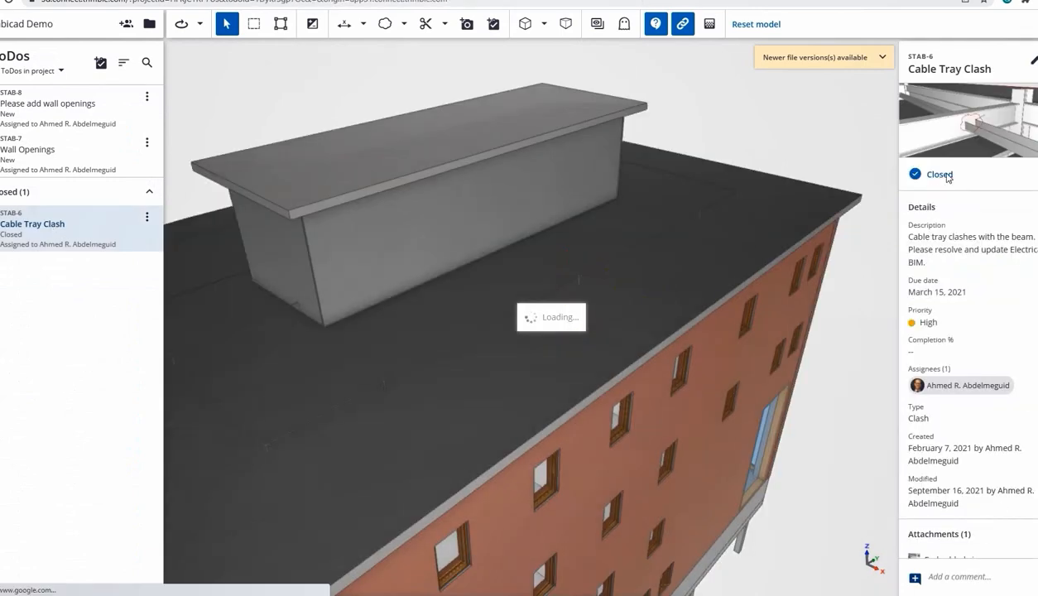
left_click(985, 134)
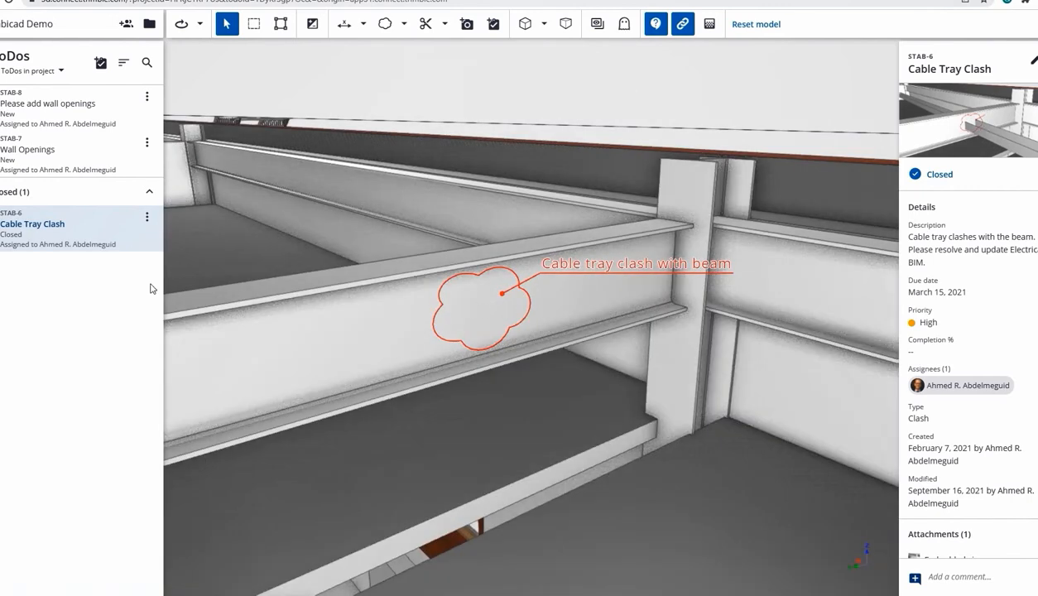
Step: Open the Wall Openings ToDo and inspect the marked openings where the cable tray passes through the walls
left_click(51, 168)
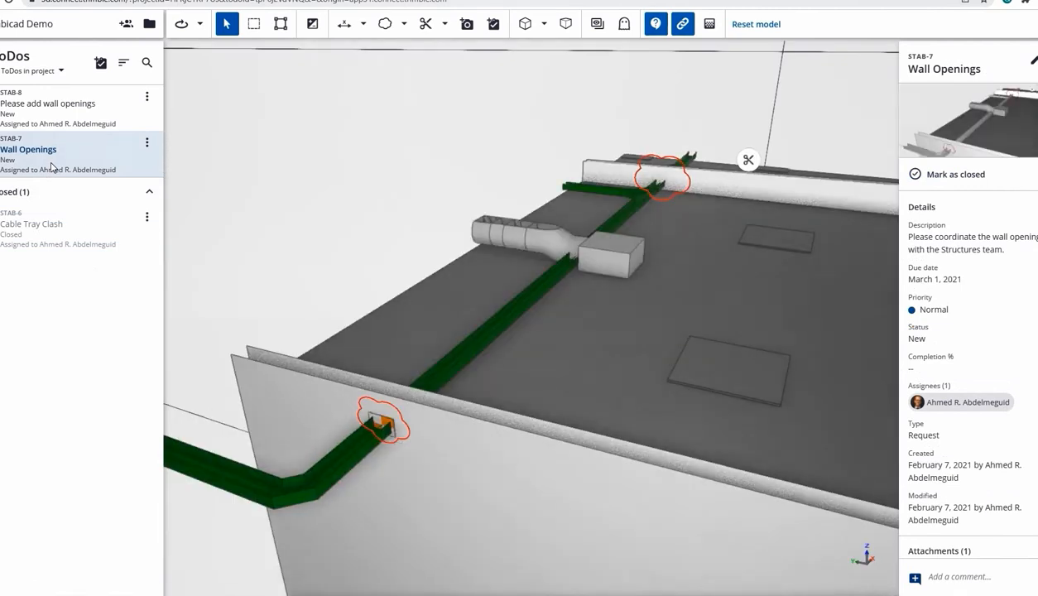
left_click_drag(490, 348, 617, 269)
scroll(752, 157, "up", 5)
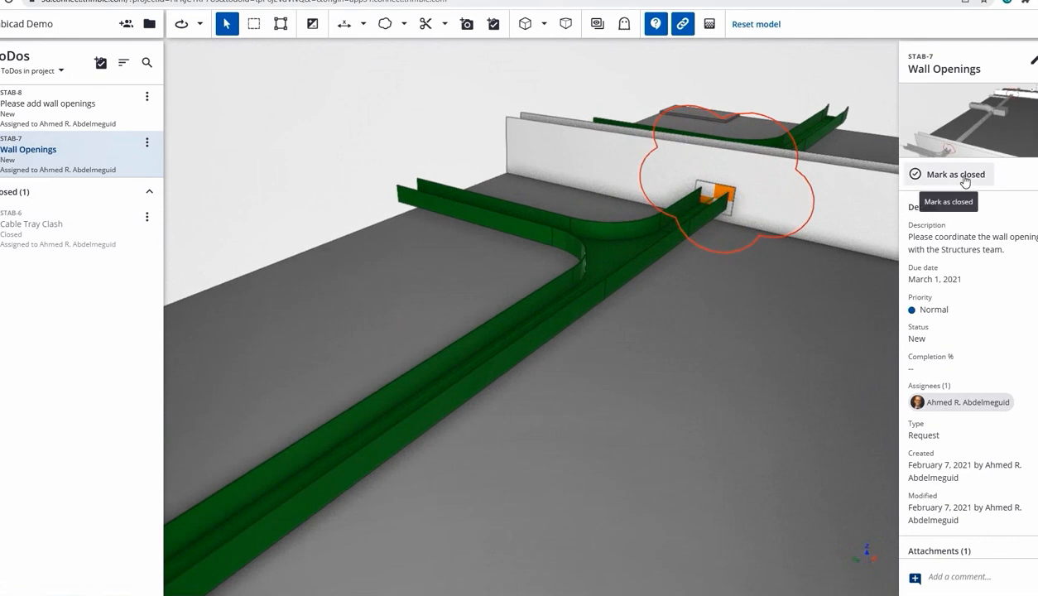
left_click(13, 121)
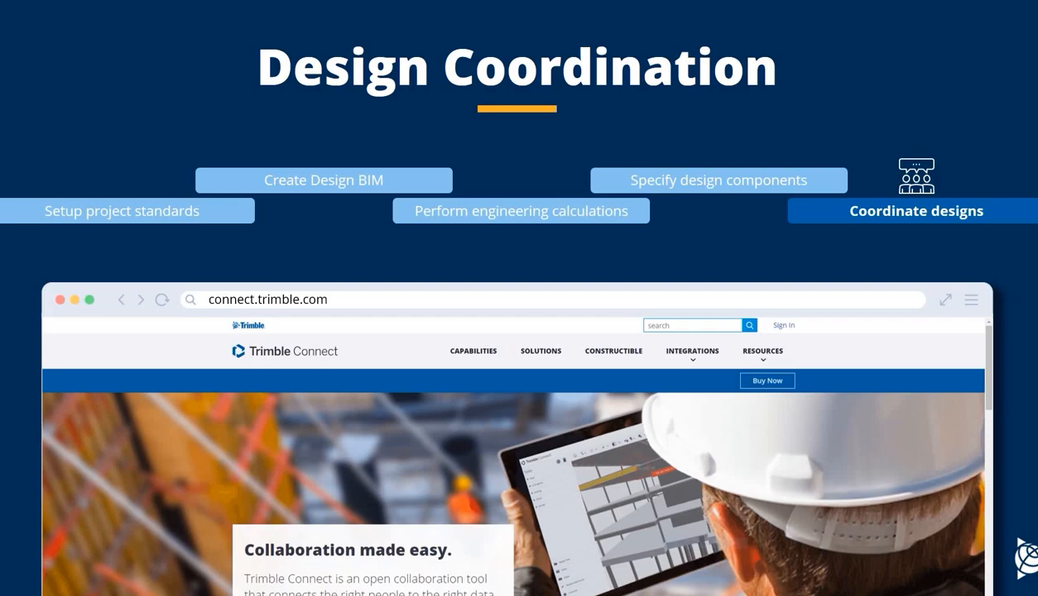
left_click(998, 152)
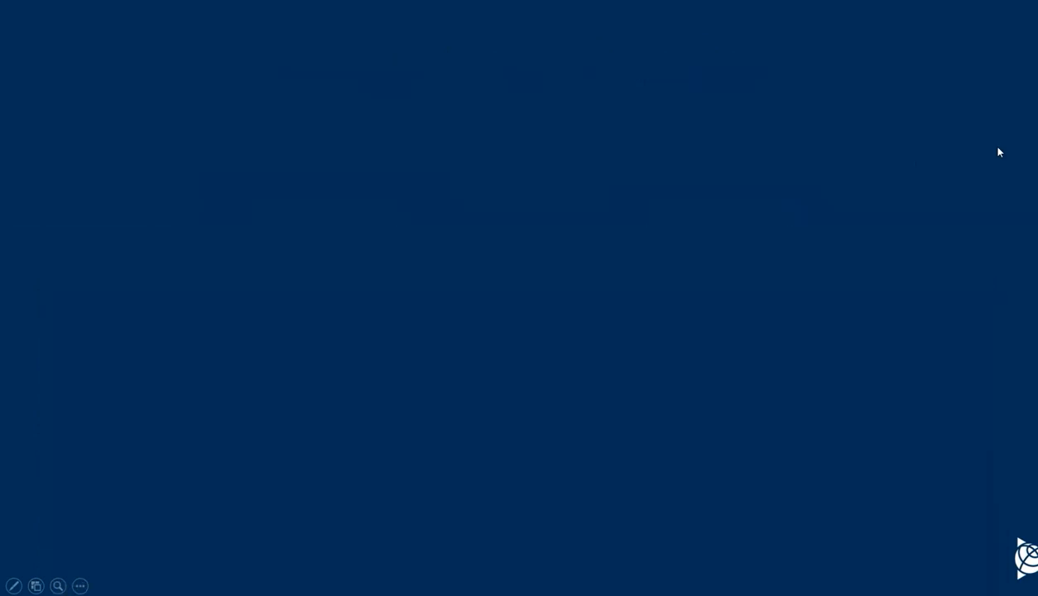